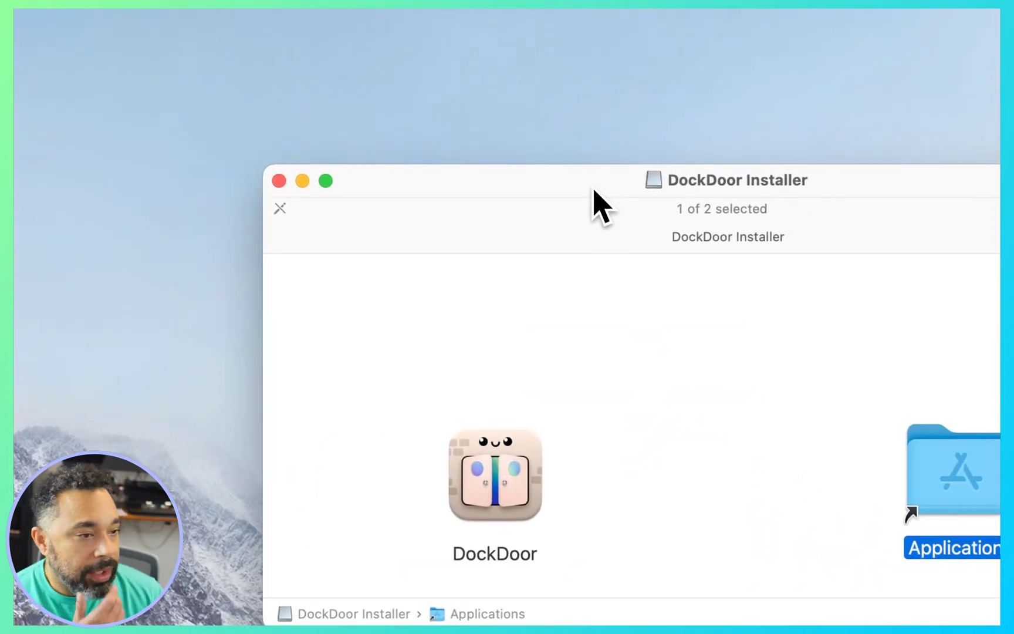
Launch DockDoor from its installer window, bringing up the accessibility permissions prompt.
click(513, 440)
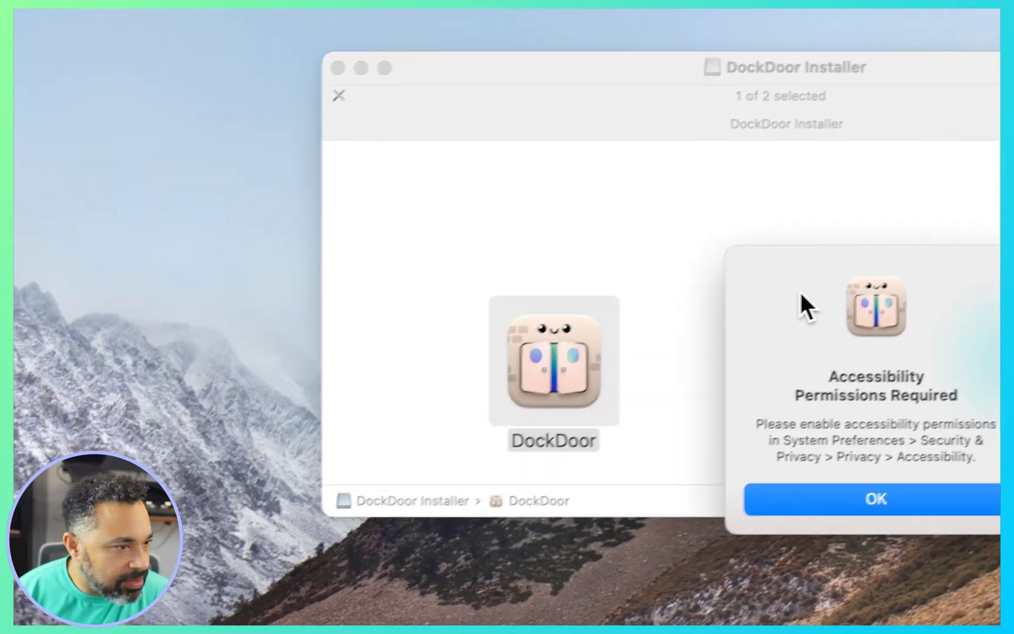
Dismiss DockDoor's accessibility prompt and reposition the System Settings window.
drag(799, 290, 811, 211)
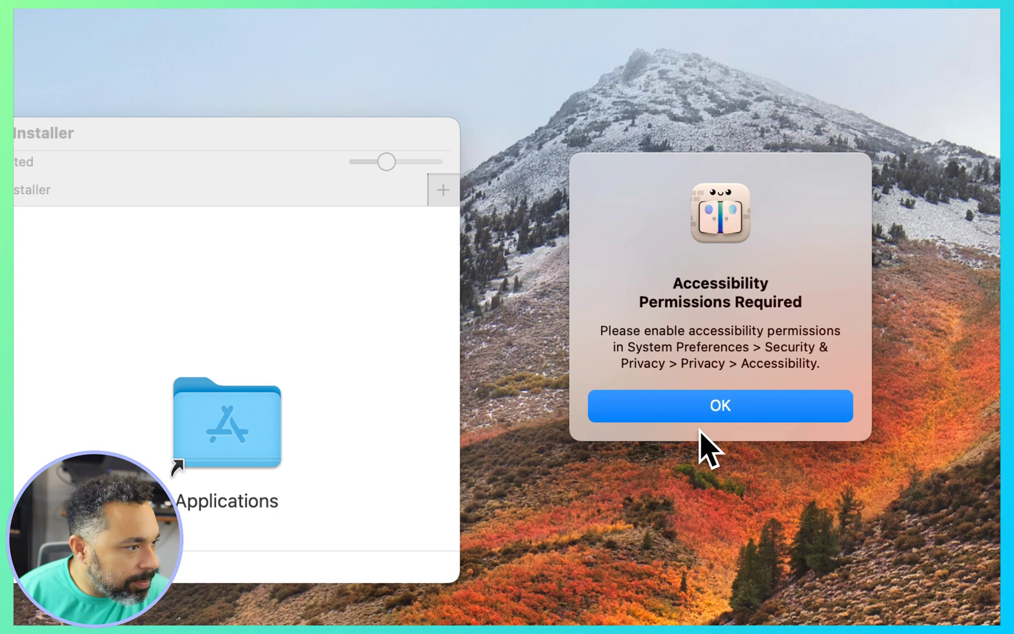
click(677, 410)
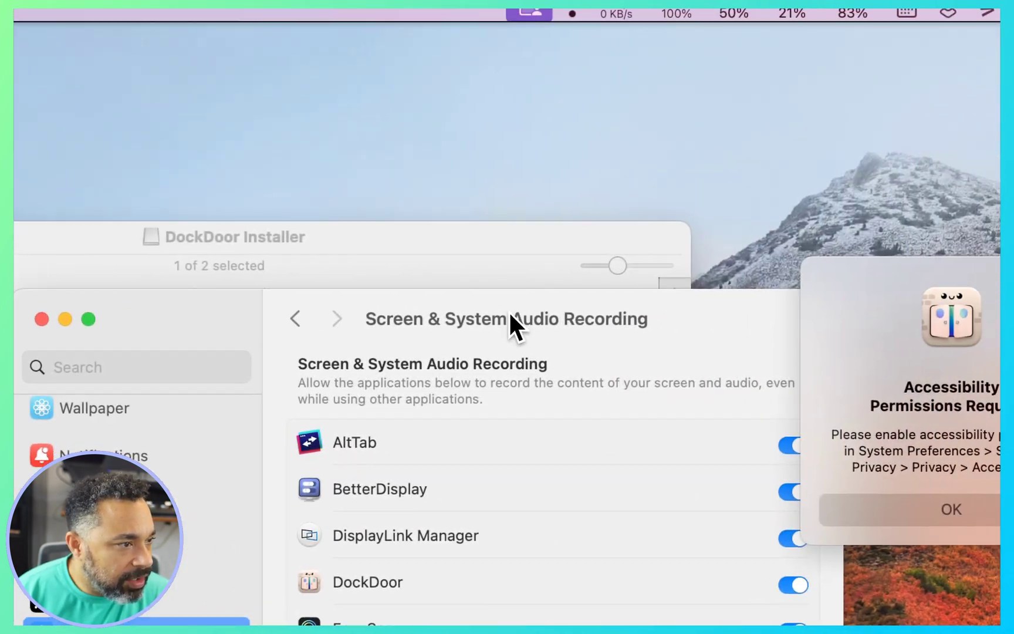
drag(630, 126, 404, 40)
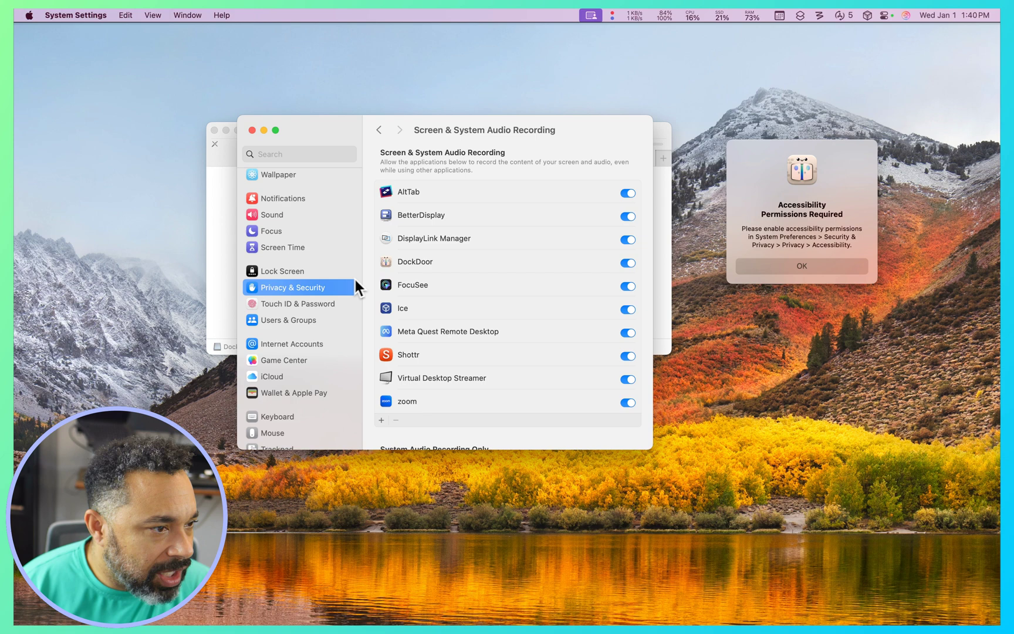
scroll(540, 272, down, 3)
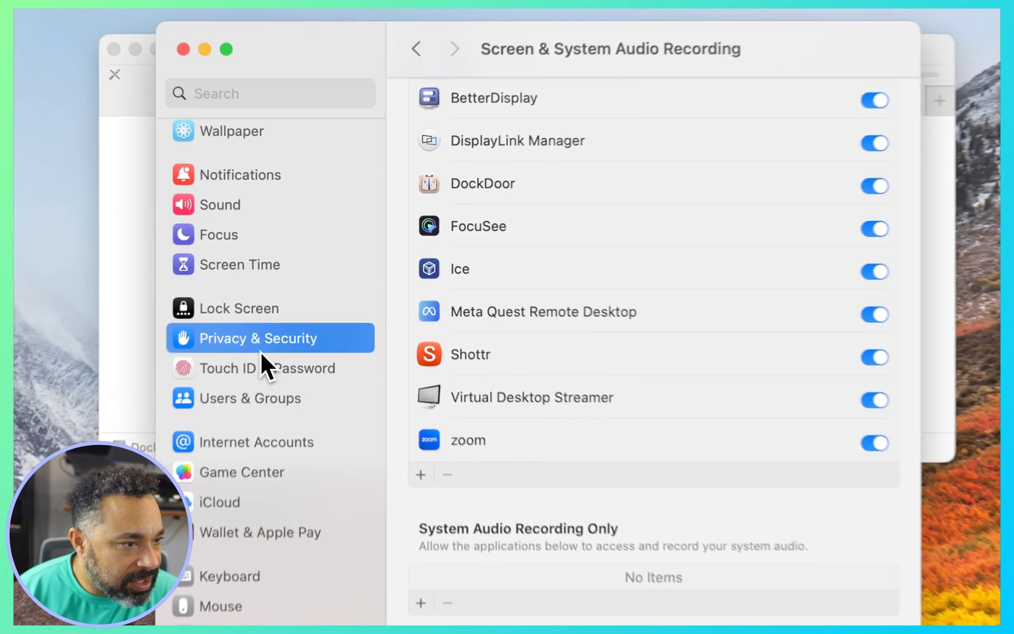
Confirm DockDoor is enabled under Privacy & Security > Accessibility and allow its screen and audio access.
click(289, 289)
scroll(435, 255, up, 5)
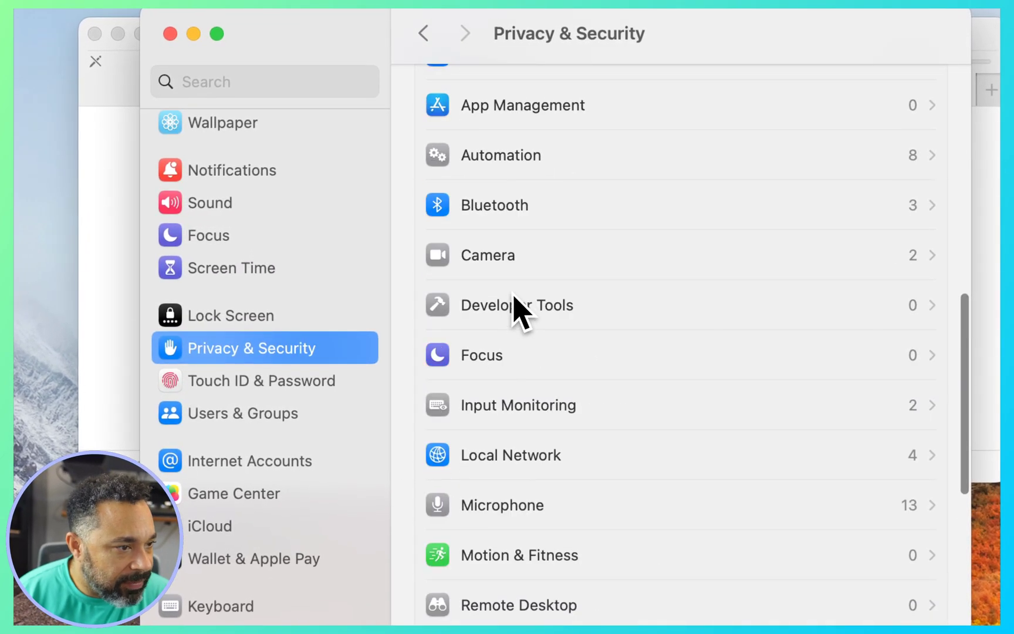
scroll(536, 281, down, 5)
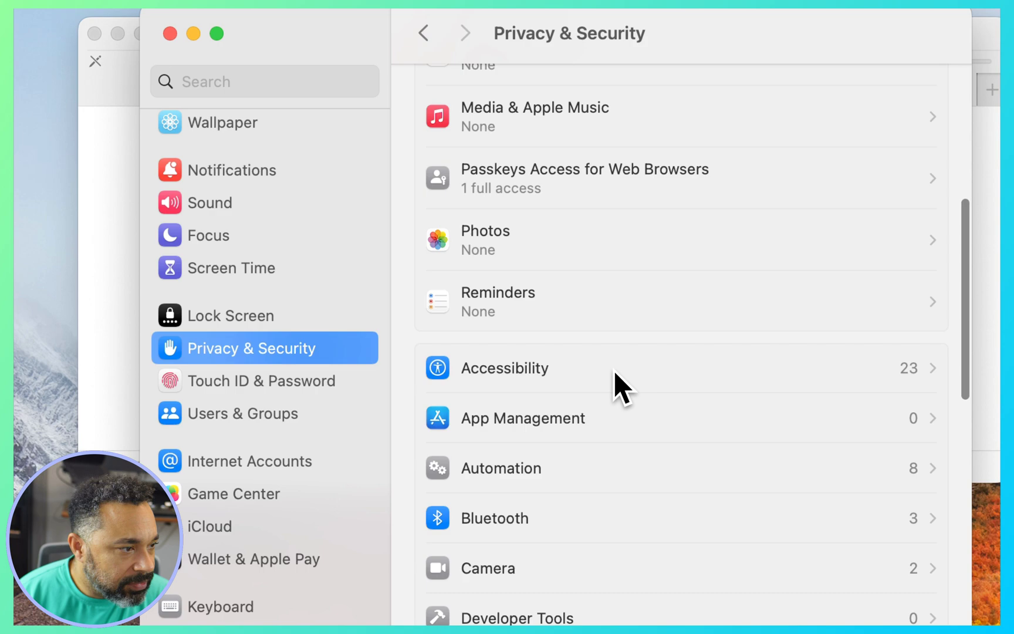
click(616, 371)
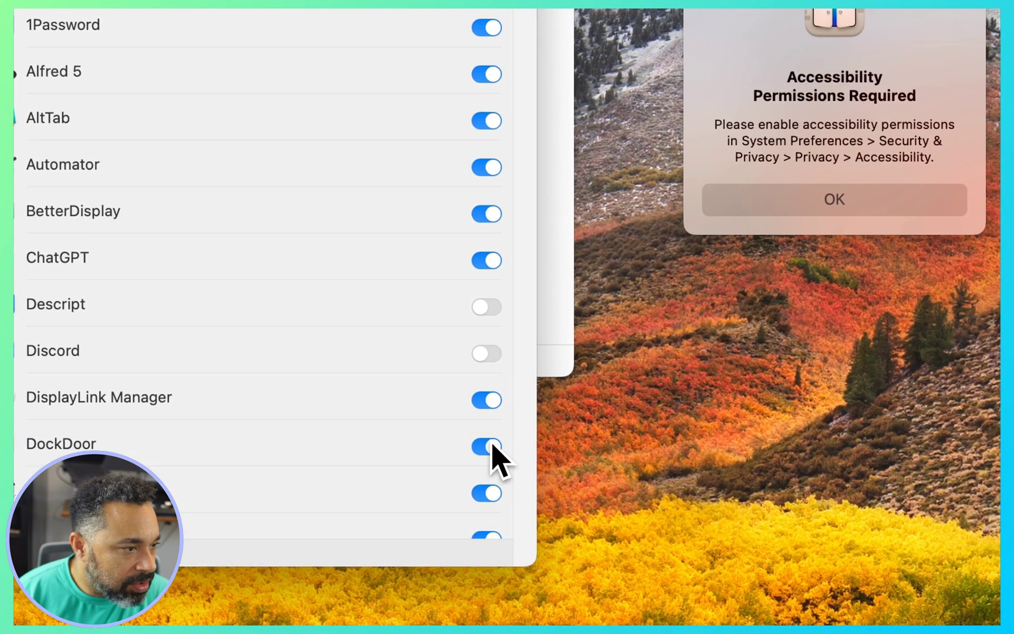
click(790, 203)
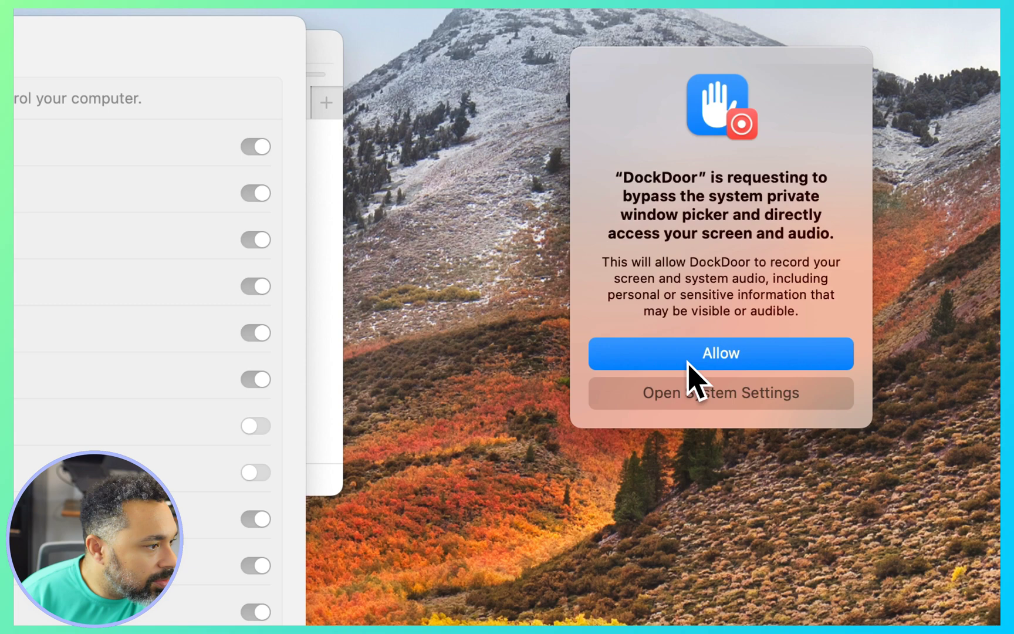
click(698, 375)
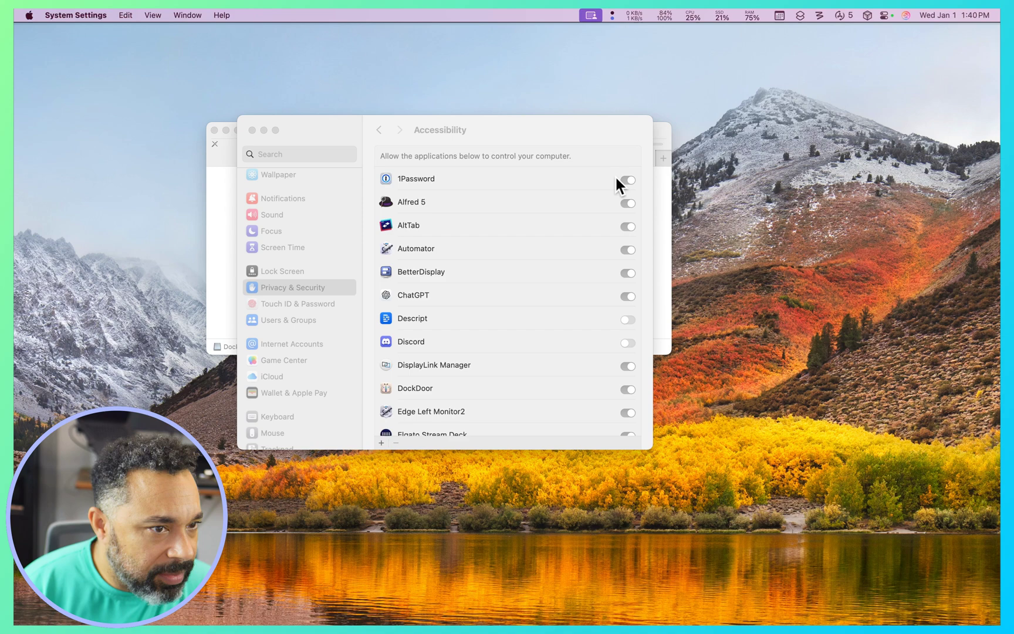
From the menu-bar icon, open DockDoor settings and set Preview Hover Action to 'Simulate a click (open the window)'.
mouse_move(772, 622)
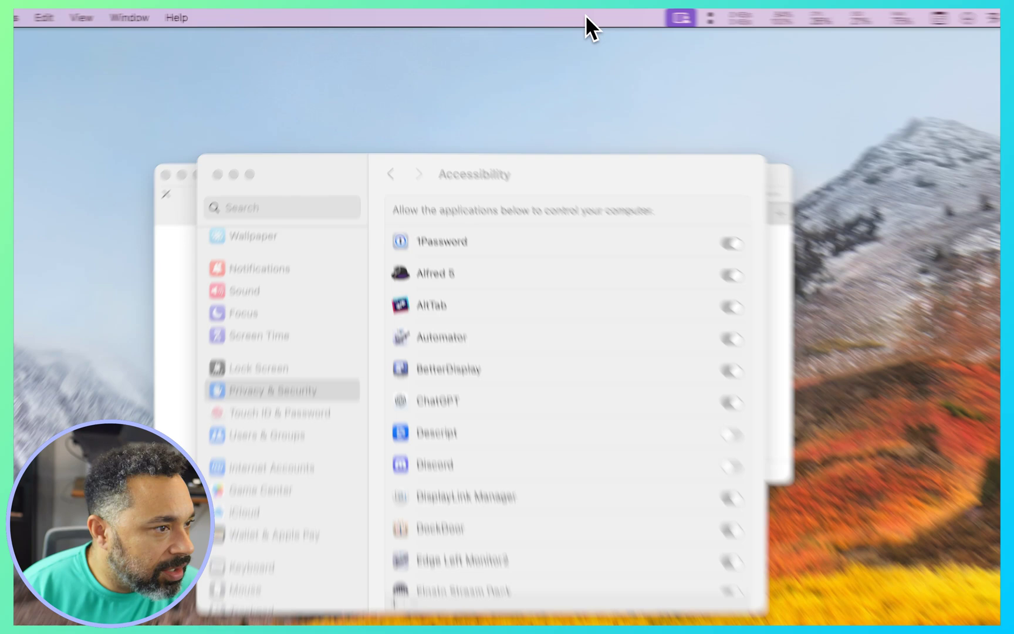
click(591, 15)
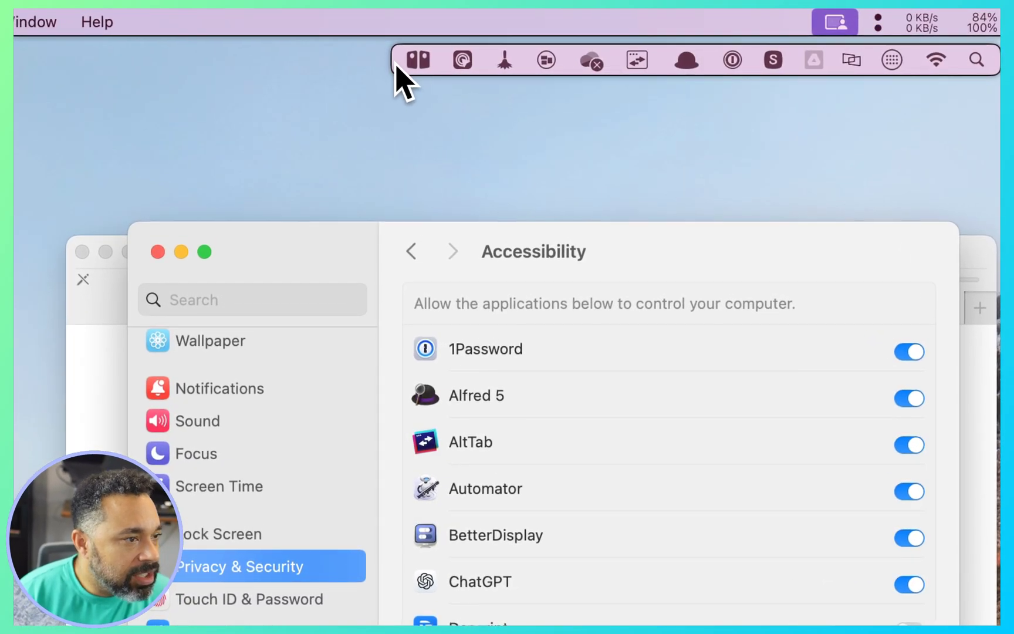
click(409, 67)
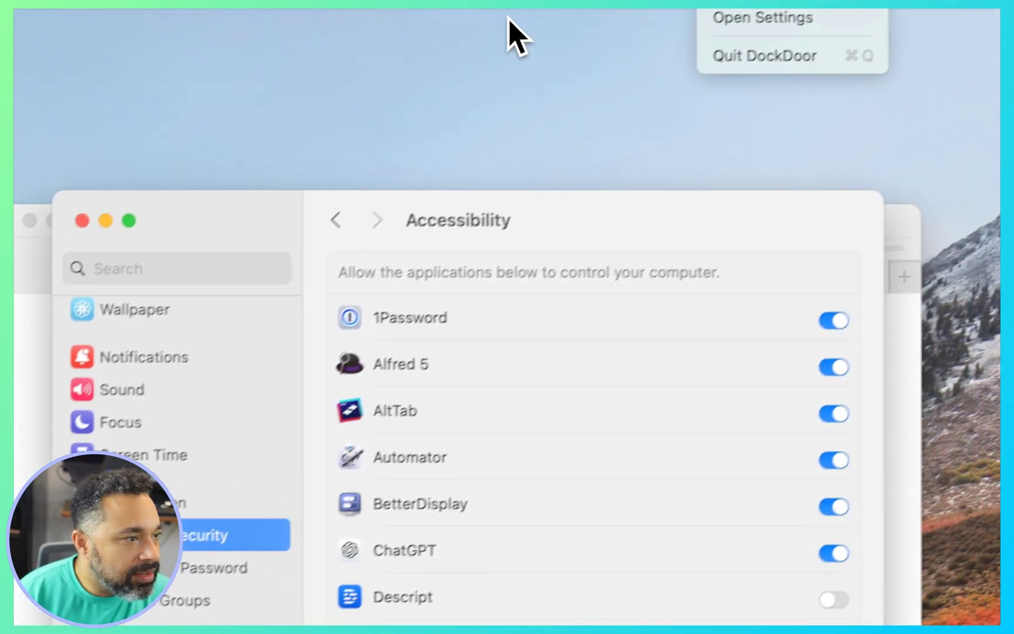
click(708, 55)
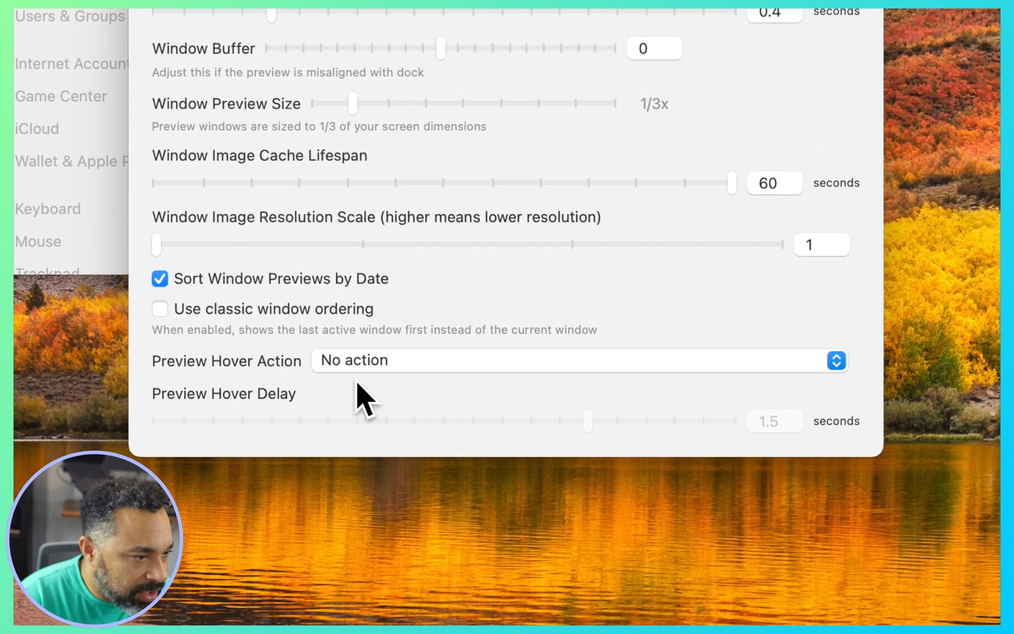
click(415, 362)
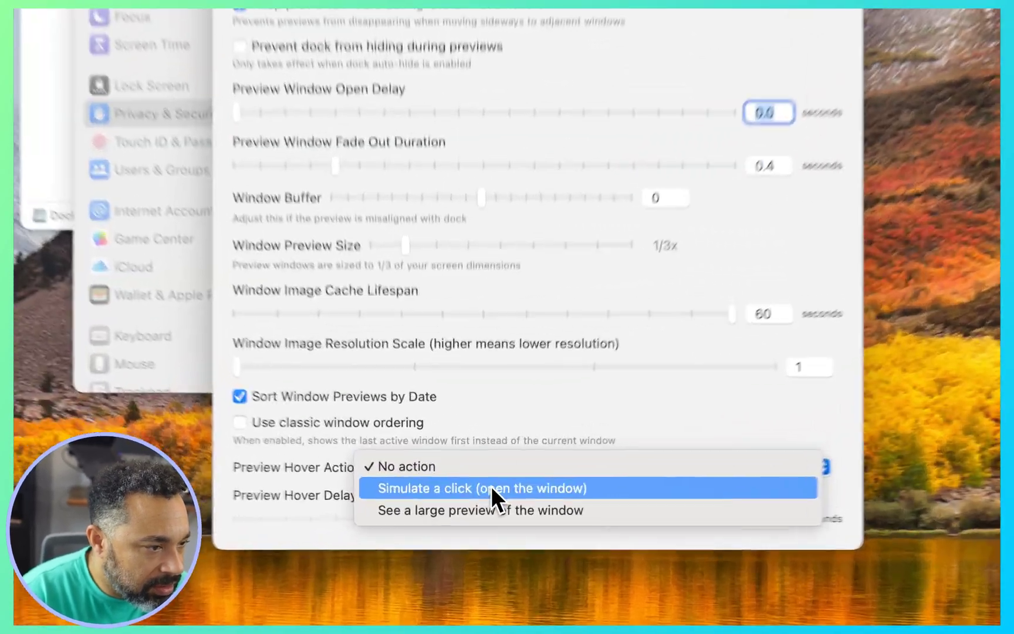
click(481, 506)
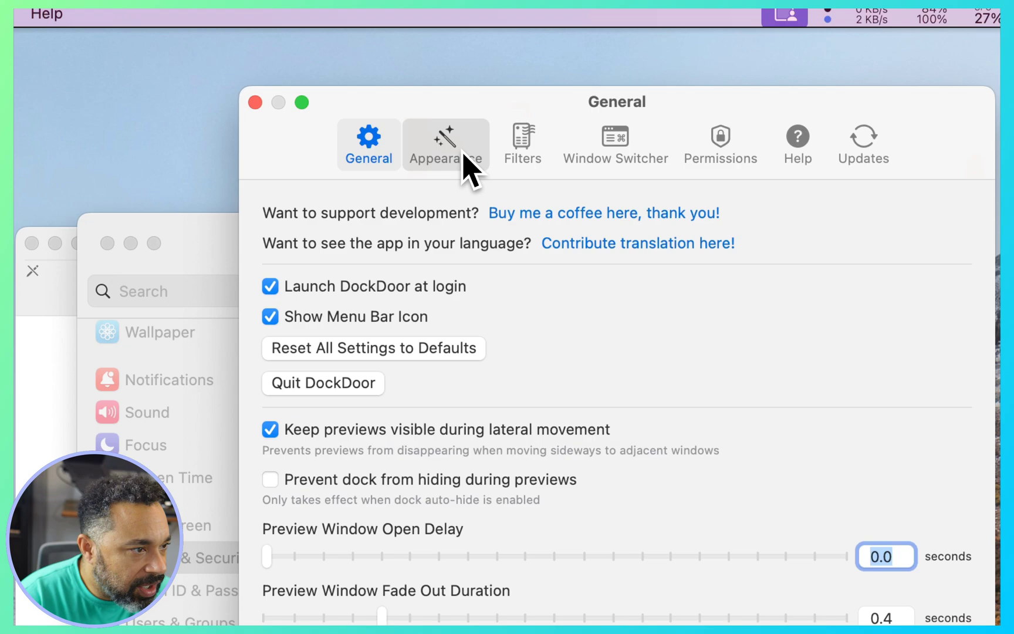
On Appearance, keep titles in dock previews and window switcher and the Default app name style, then view Filters.
click(464, 164)
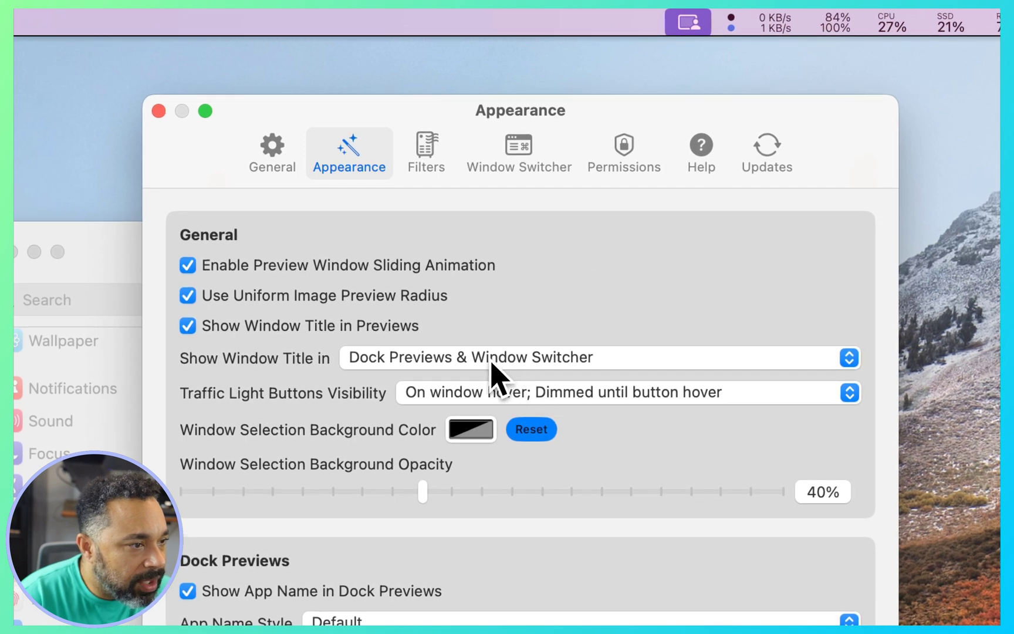
click(423, 358)
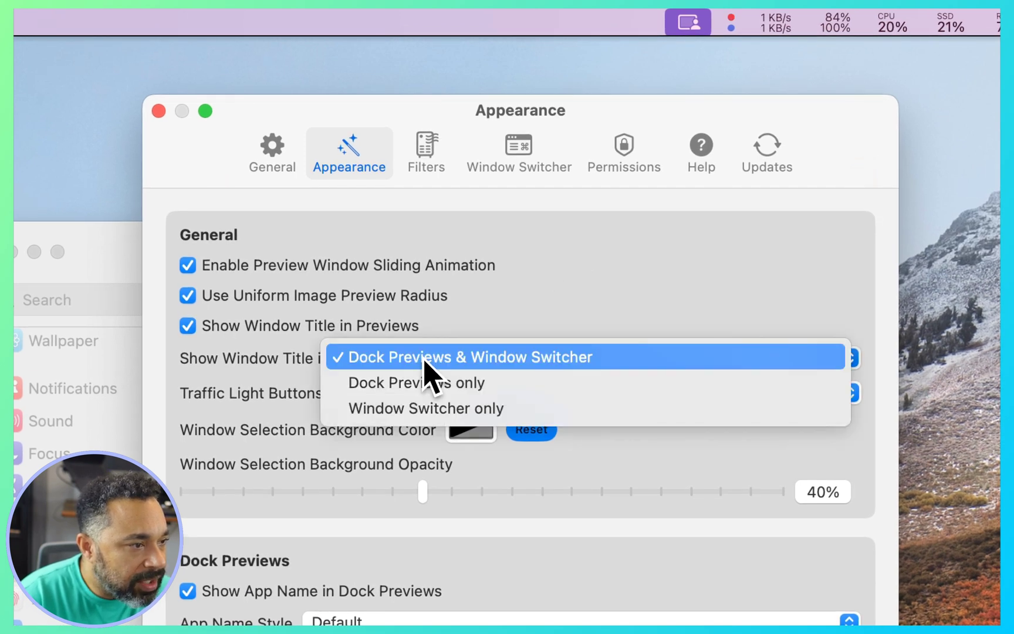
click(424, 357)
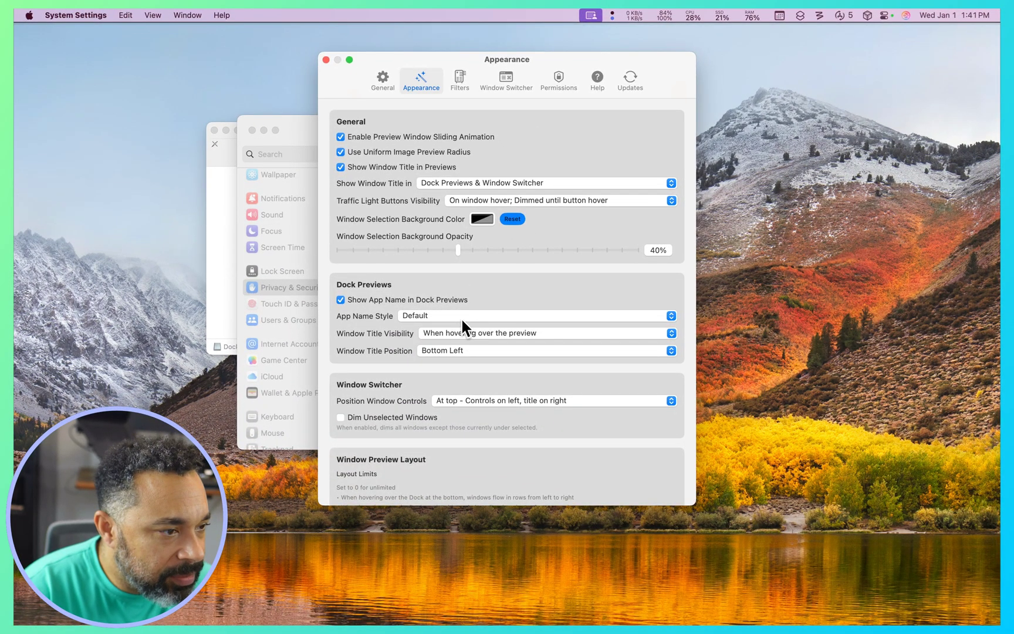
click(480, 318)
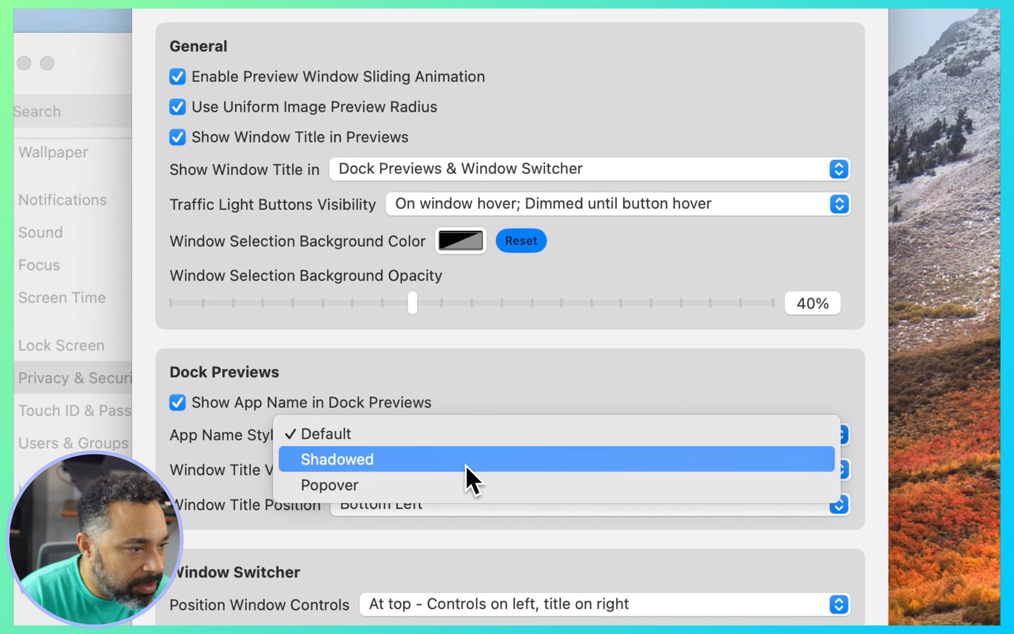
click(481, 439)
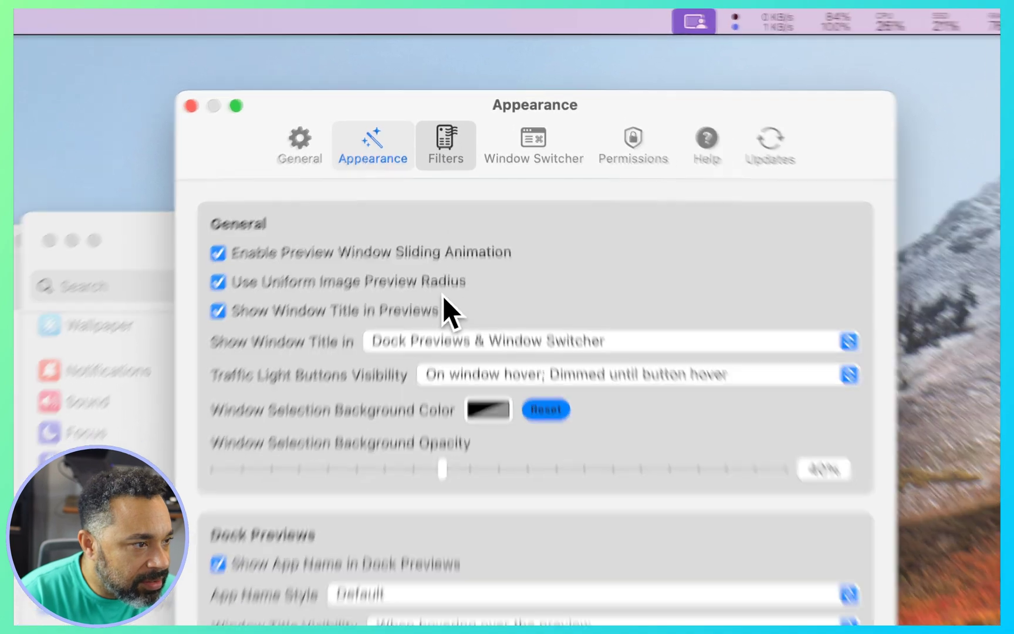
click(446, 156)
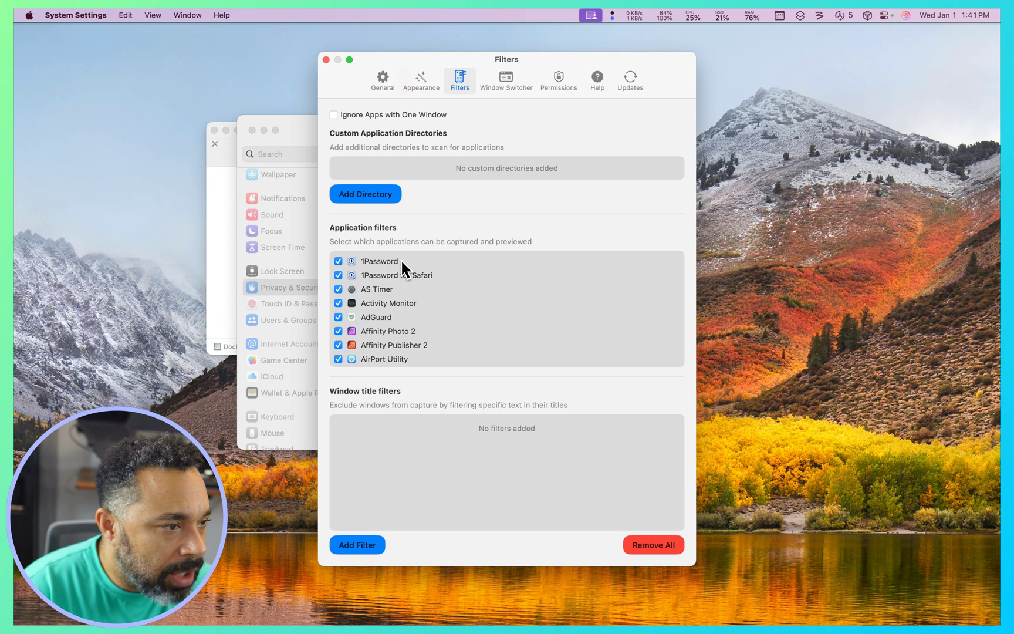
Browse Window Switcher and Permissions, enable automatic update checking, then return to General.
scroll(370, 341, down, 10)
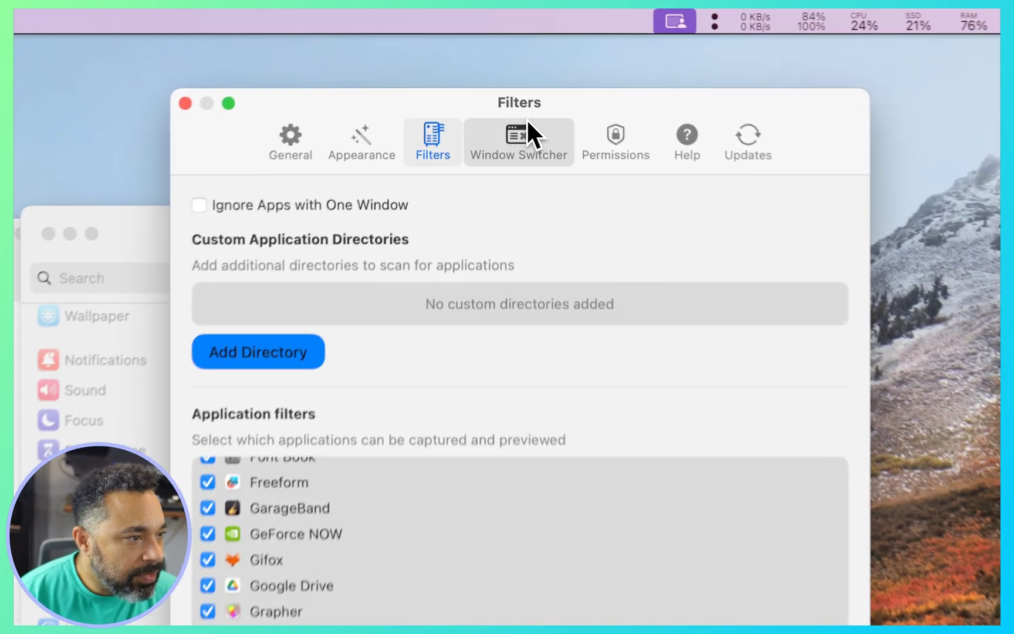
click(506, 79)
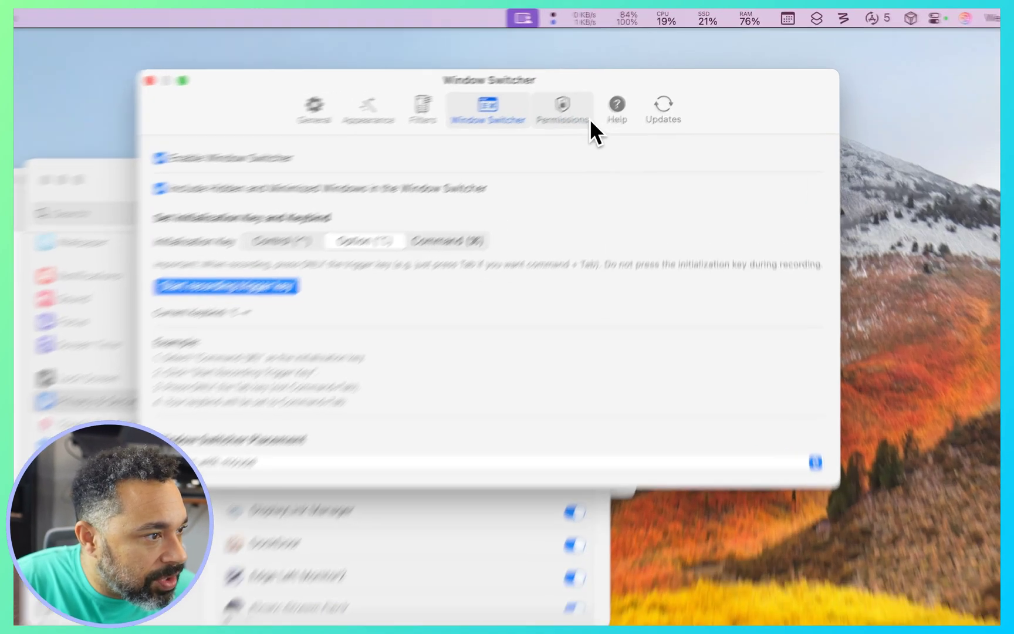
click(589, 119)
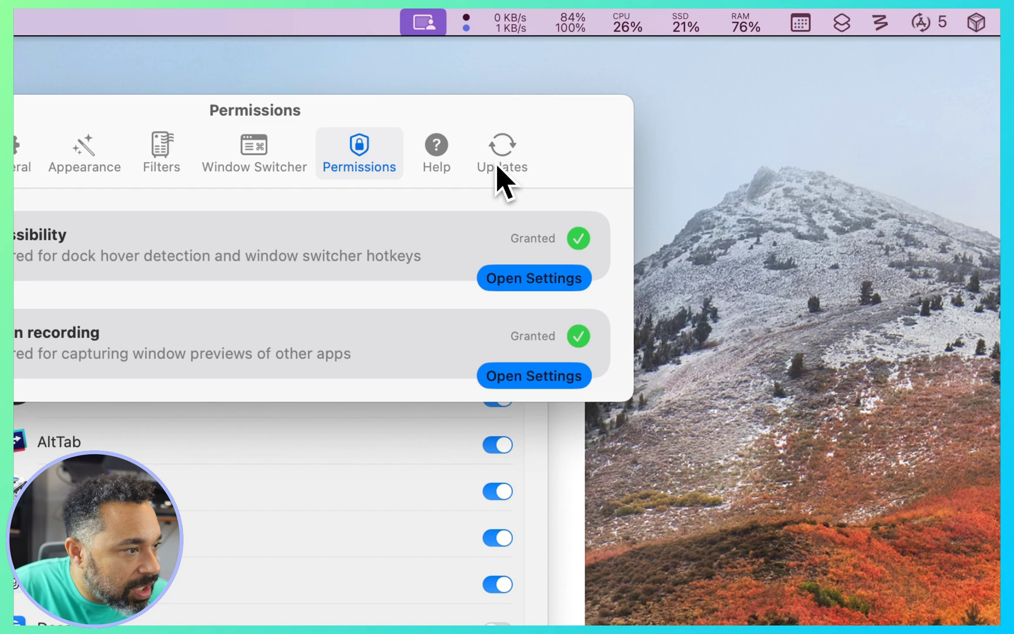
click(496, 157)
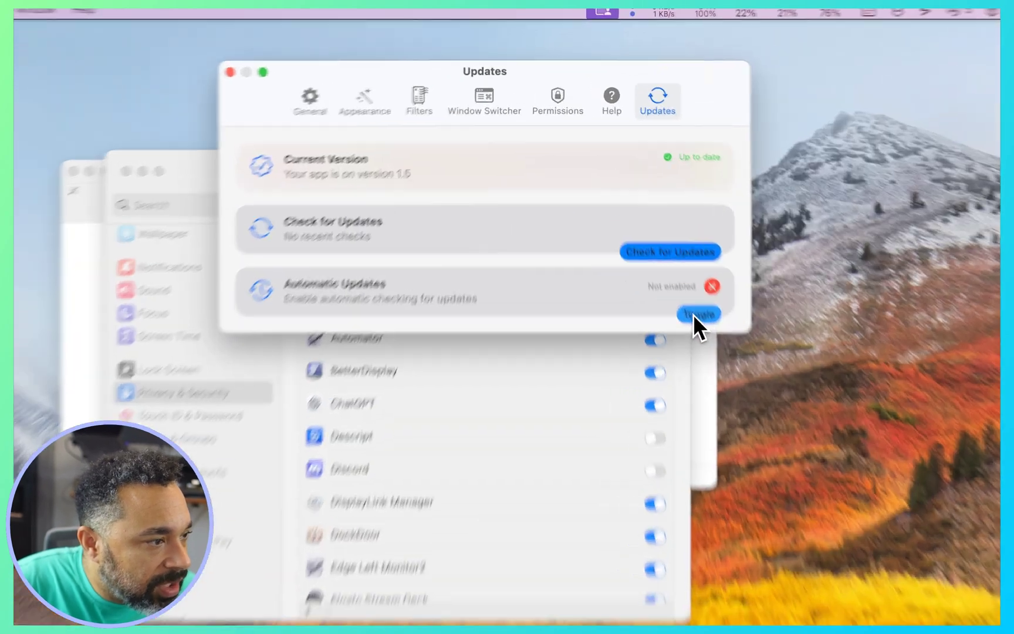
click(659, 232)
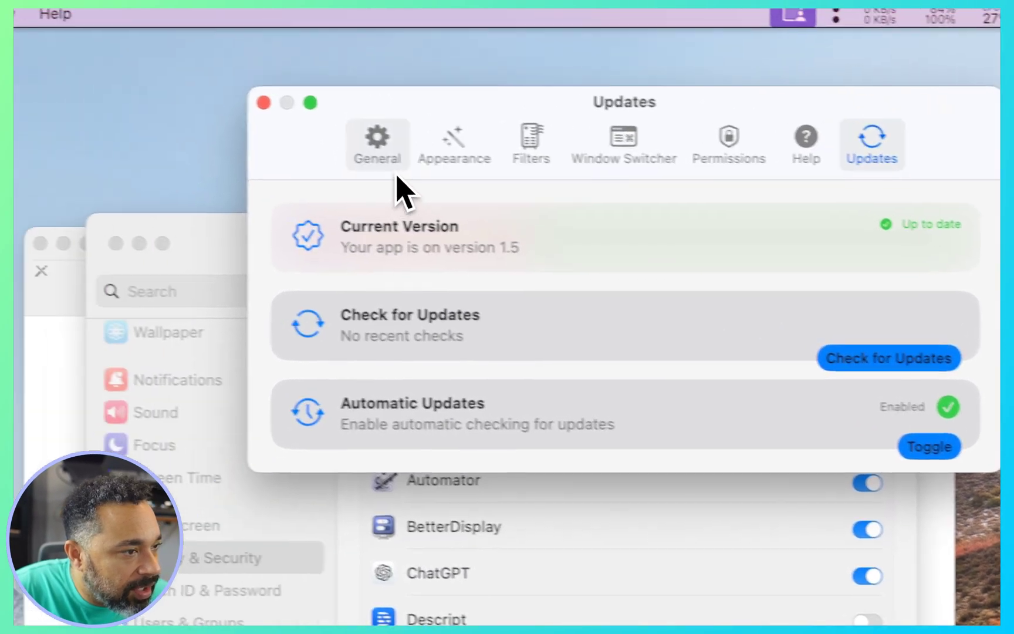
click(380, 154)
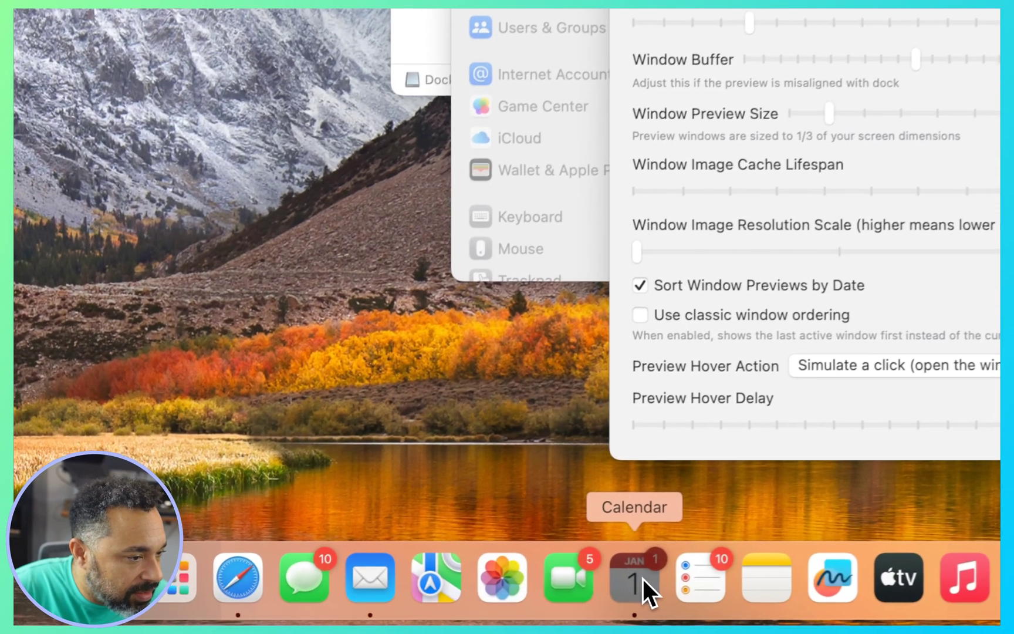
Check Calendar's Dock options, then switch DockDoor's settings to the Appearance page.
right_click(330, 600)
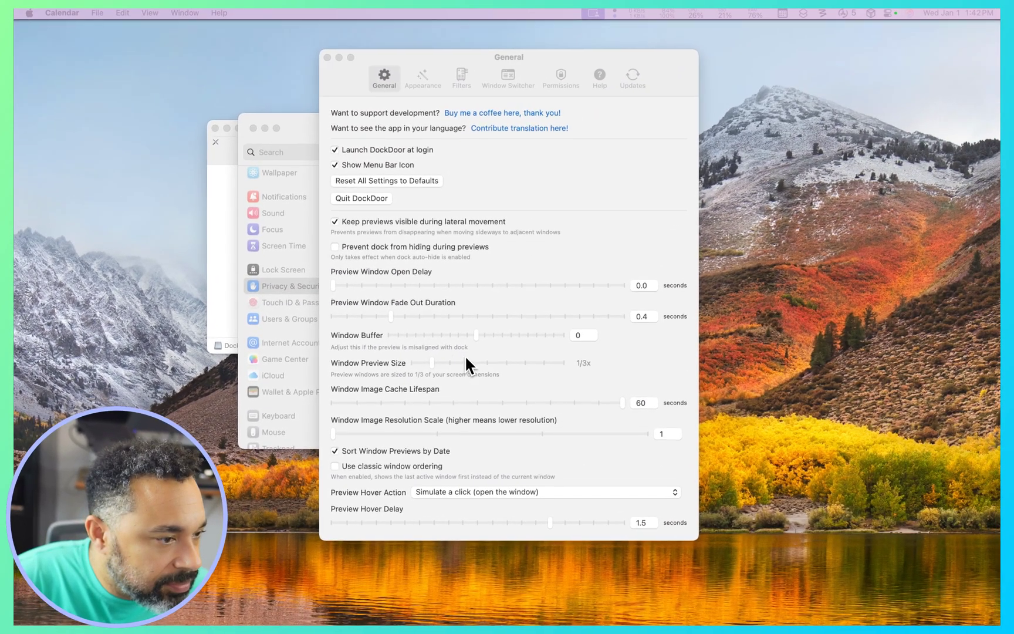
mouse_move(342, 615)
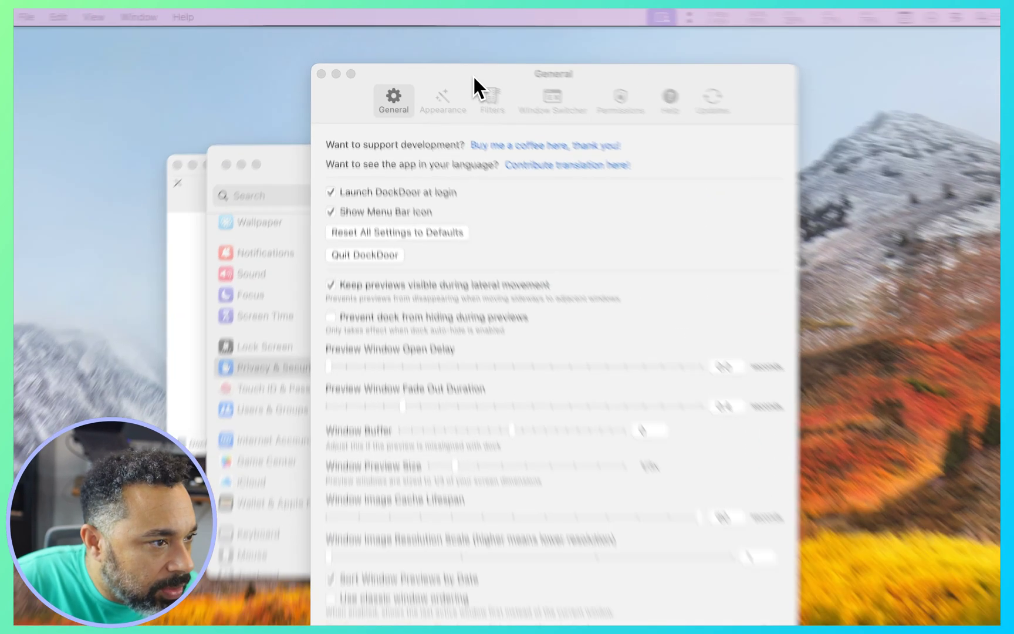
click(422, 81)
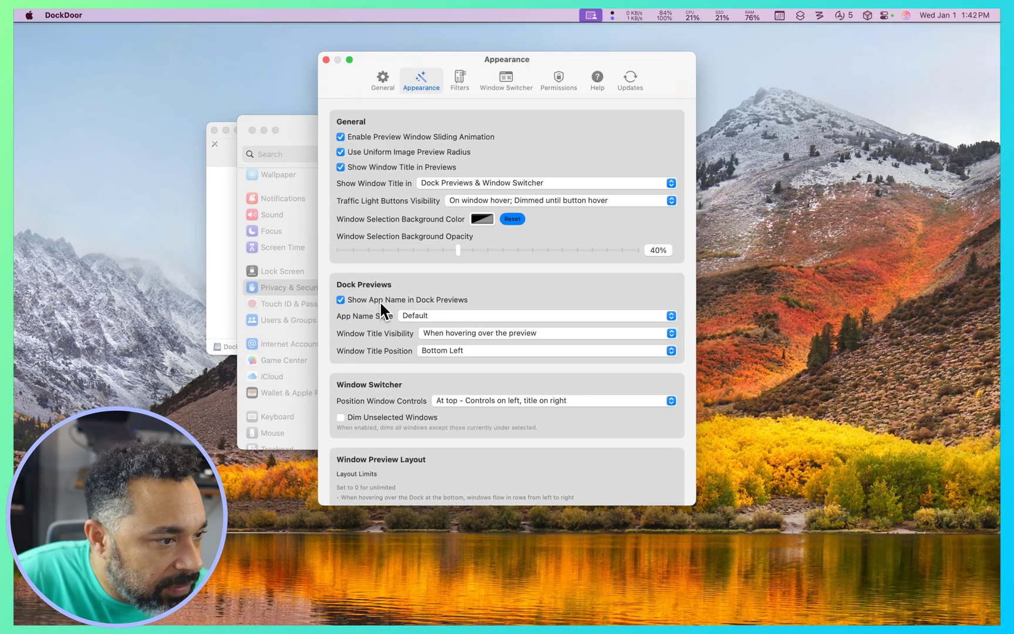
mouse_move(340, 599)
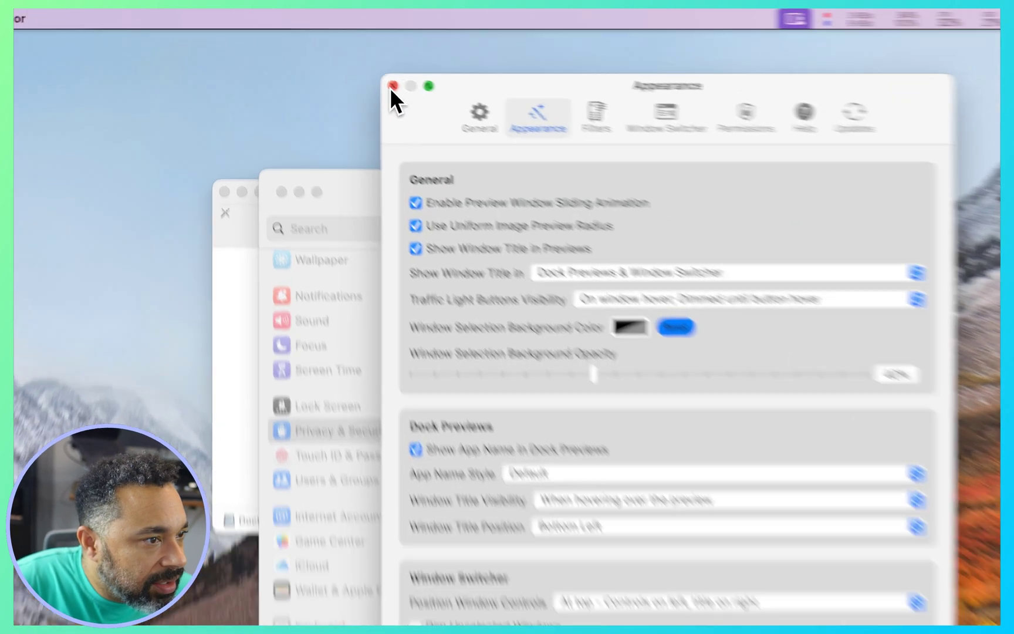
Close the DockDoor and System Settings windows and quit DockDoor from its menu-bar menu.
click(326, 59)
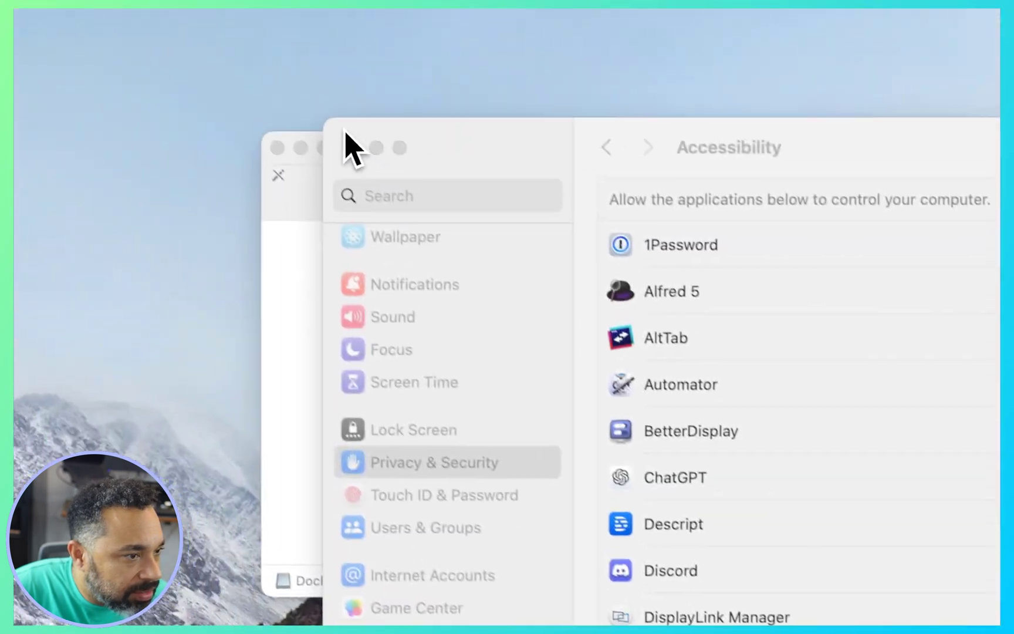
click(353, 148)
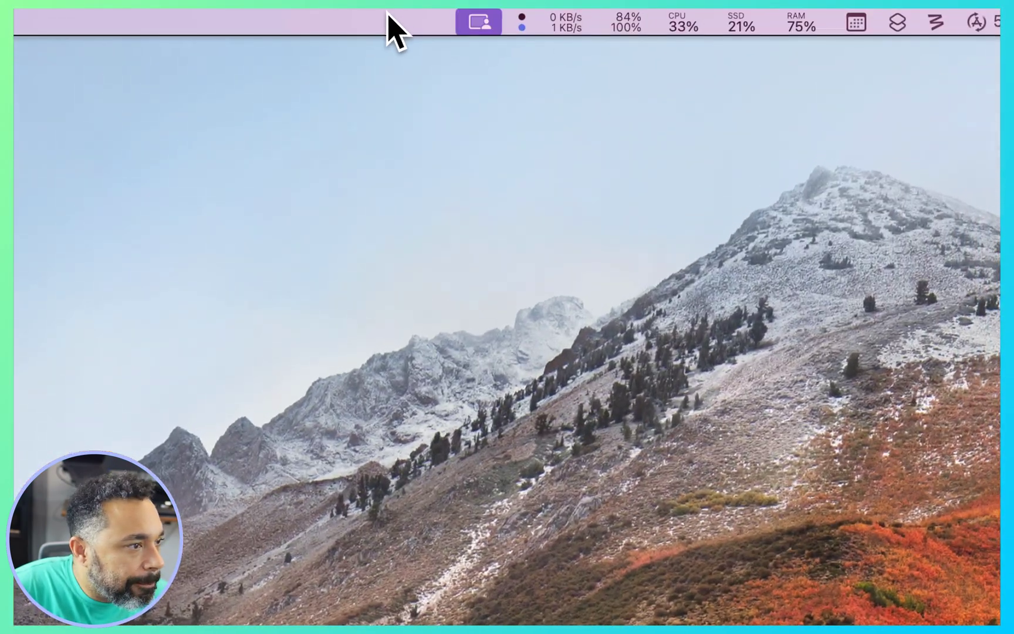
click(387, 17)
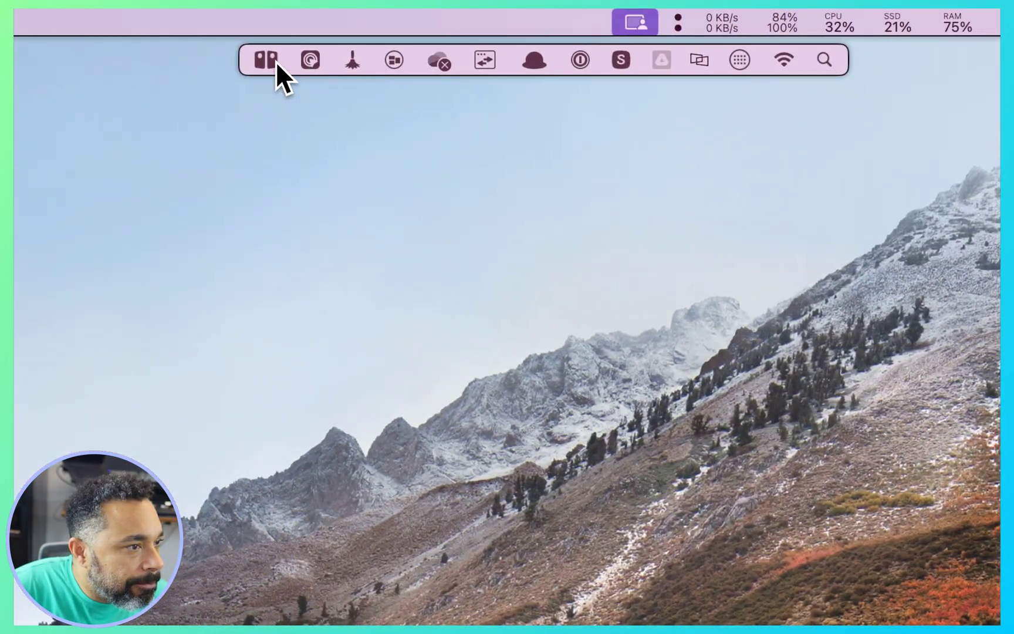
click(107, 57)
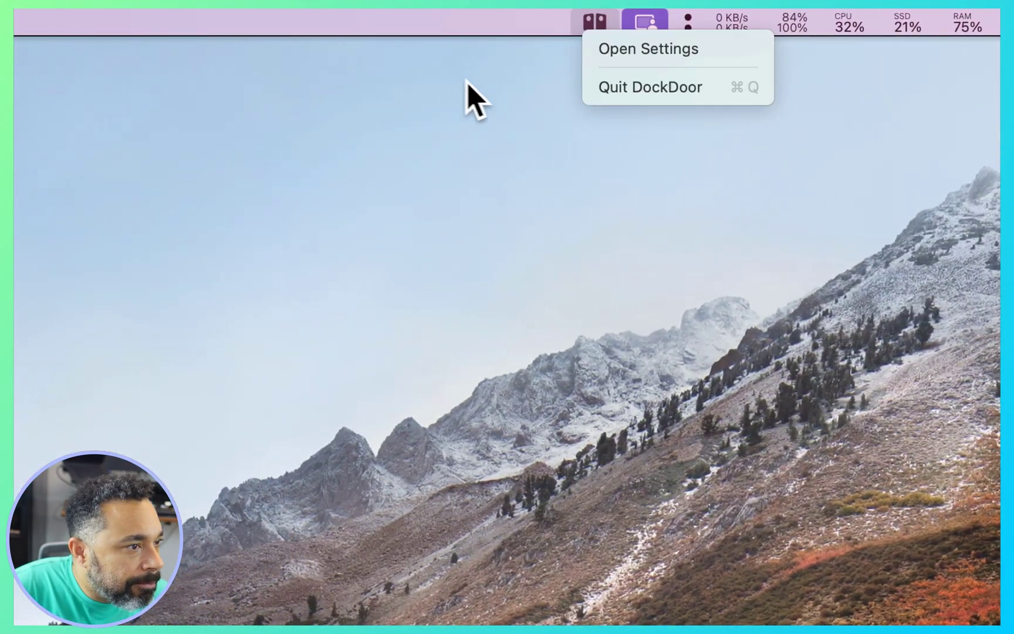
click(690, 88)
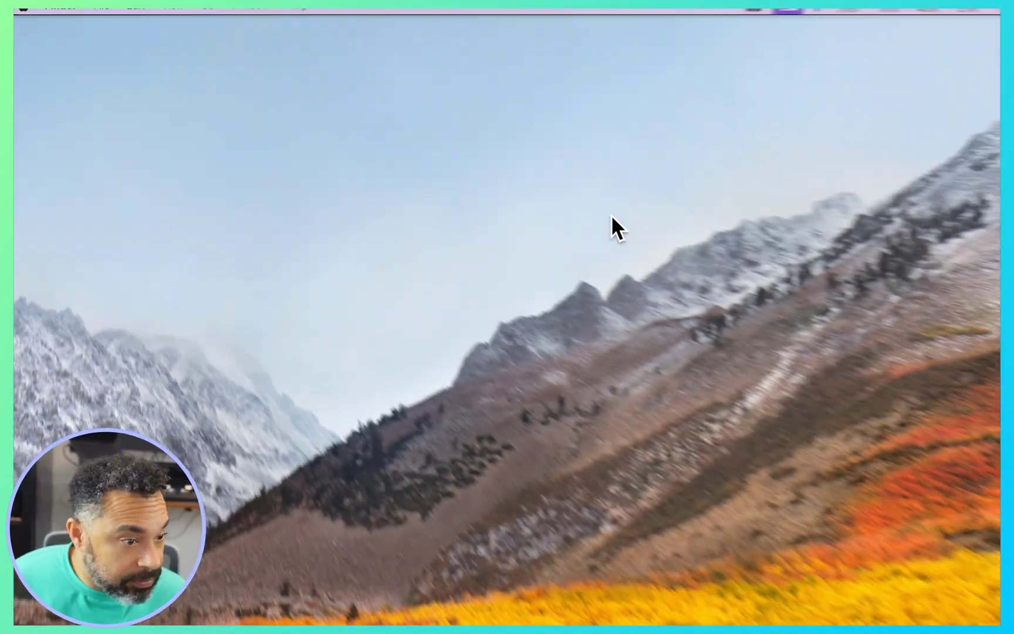
Open AppCleaner from the Dock and hover Dock icons to check window previews.
mouse_move(757, 616)
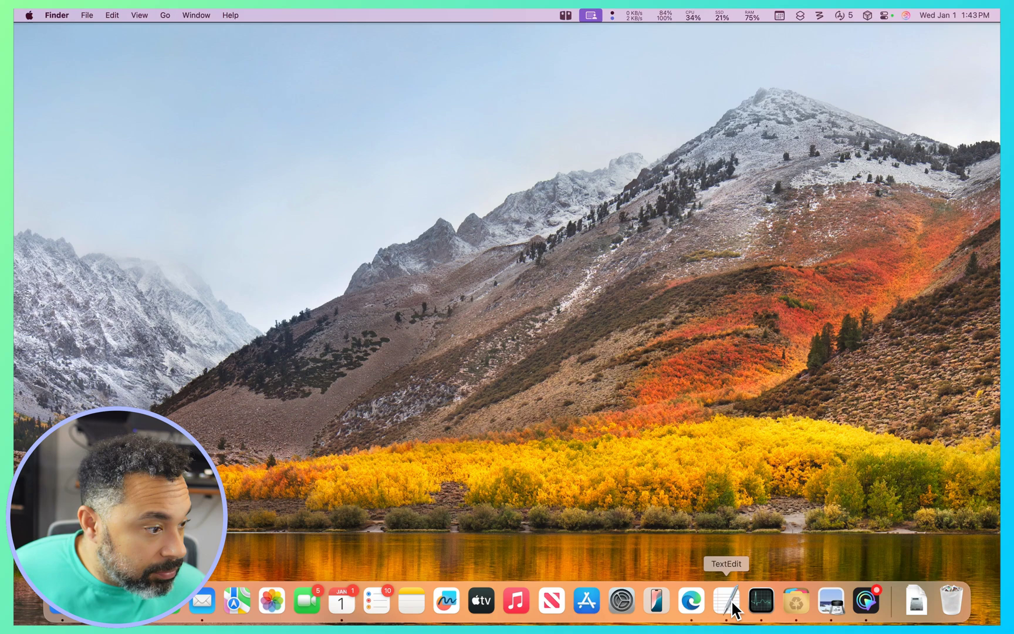
click(796, 599)
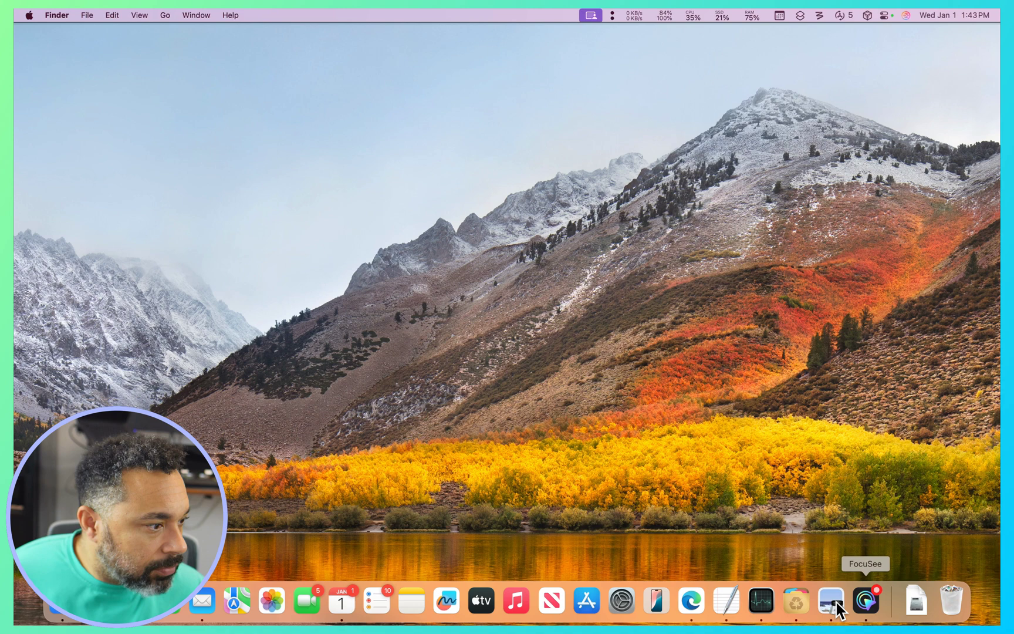
mouse_move(793, 605)
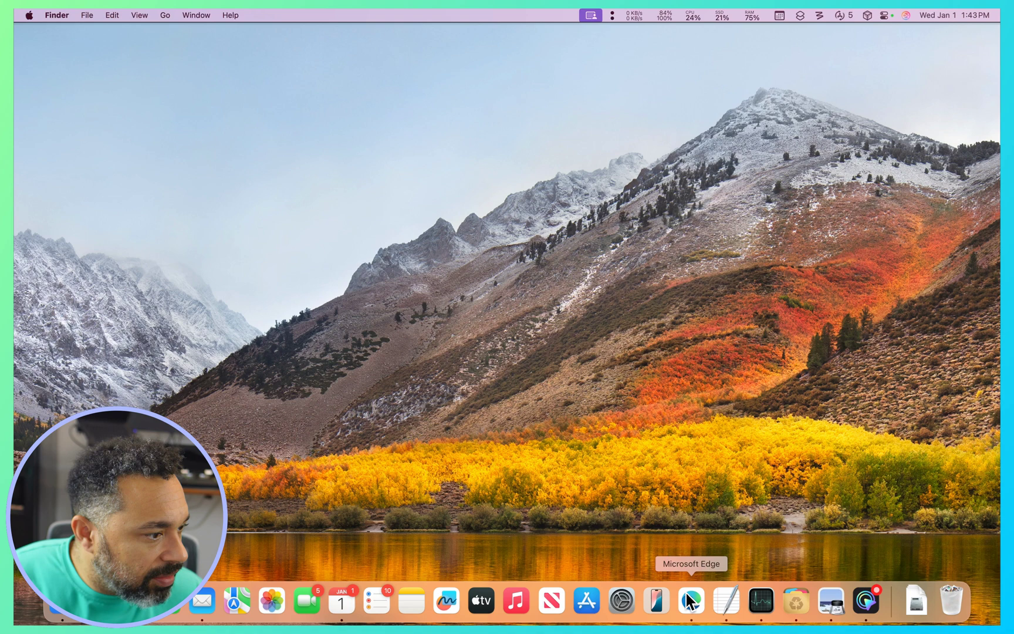
key(alt+super+d)
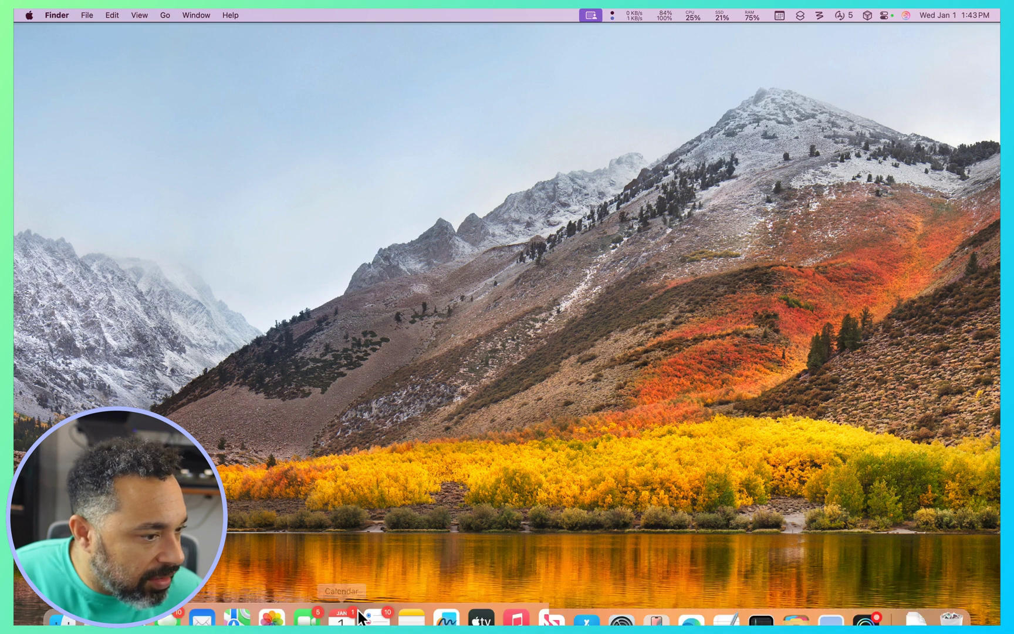
mouse_move(348, 598)
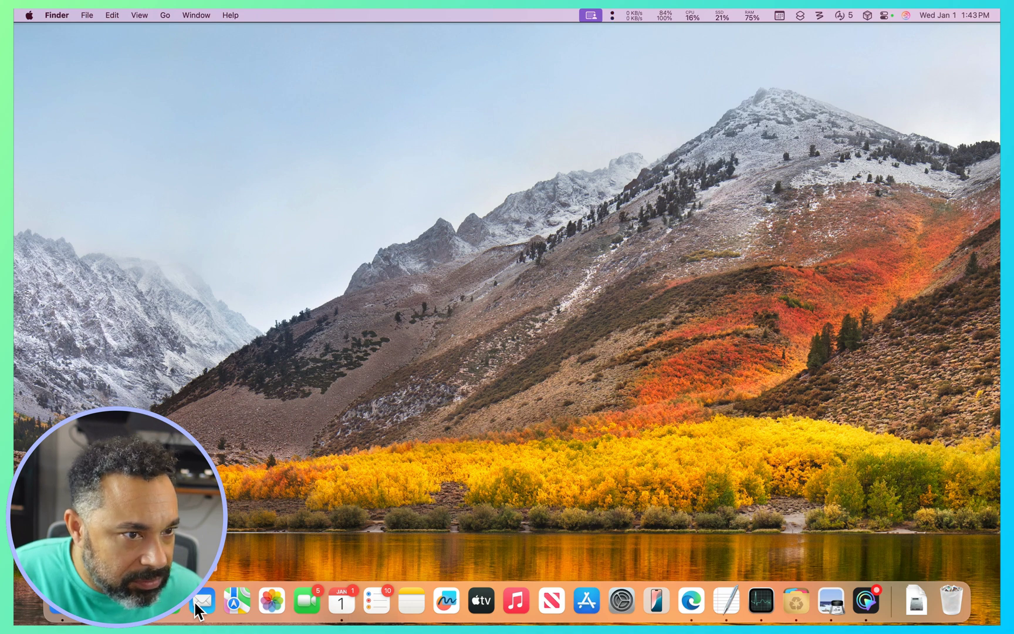
mouse_move(157, 601)
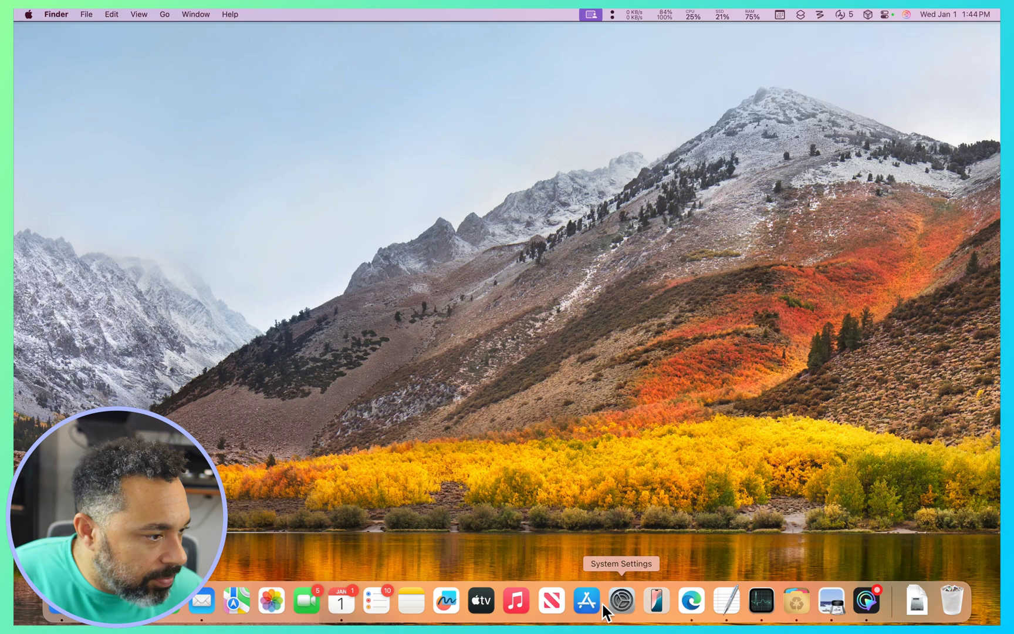
Launch Activity Monitor and Preview, close AppCleaner's window, and hover Calendar and Safari previews.
click(754, 599)
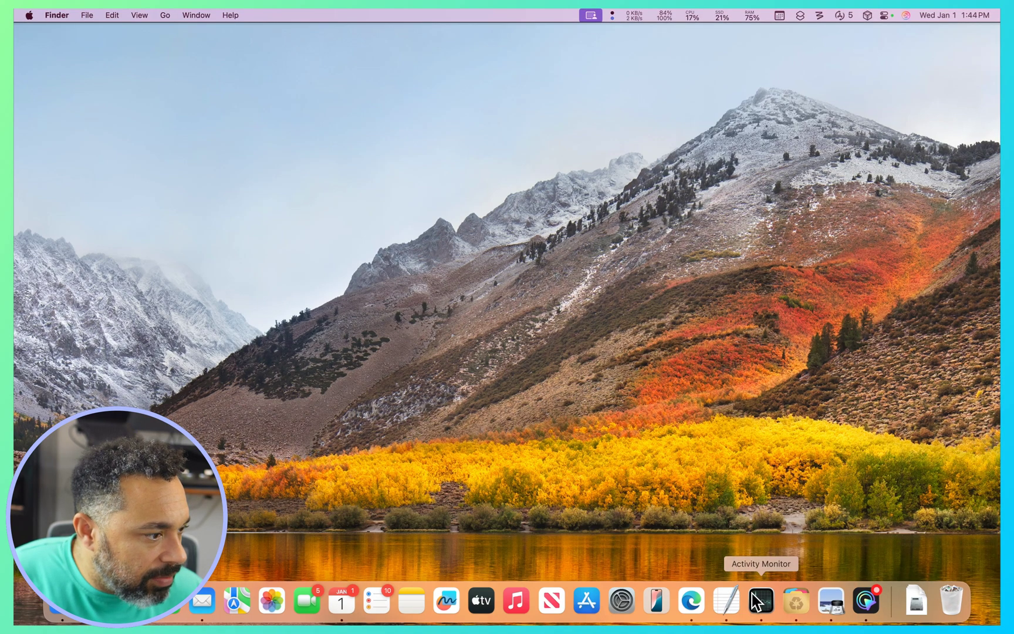
click(794, 601)
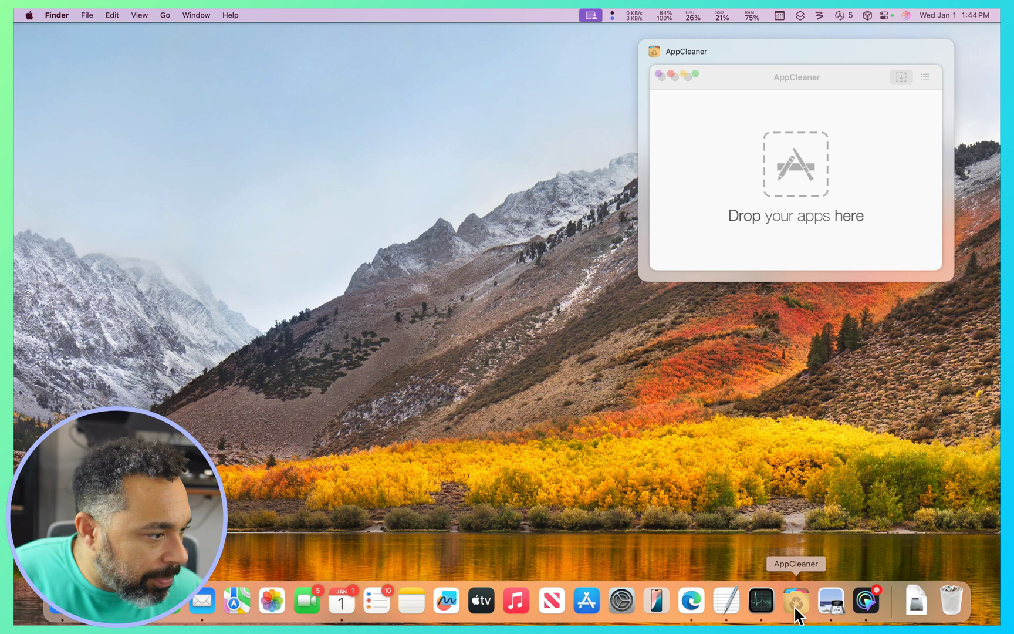
key(super+w)
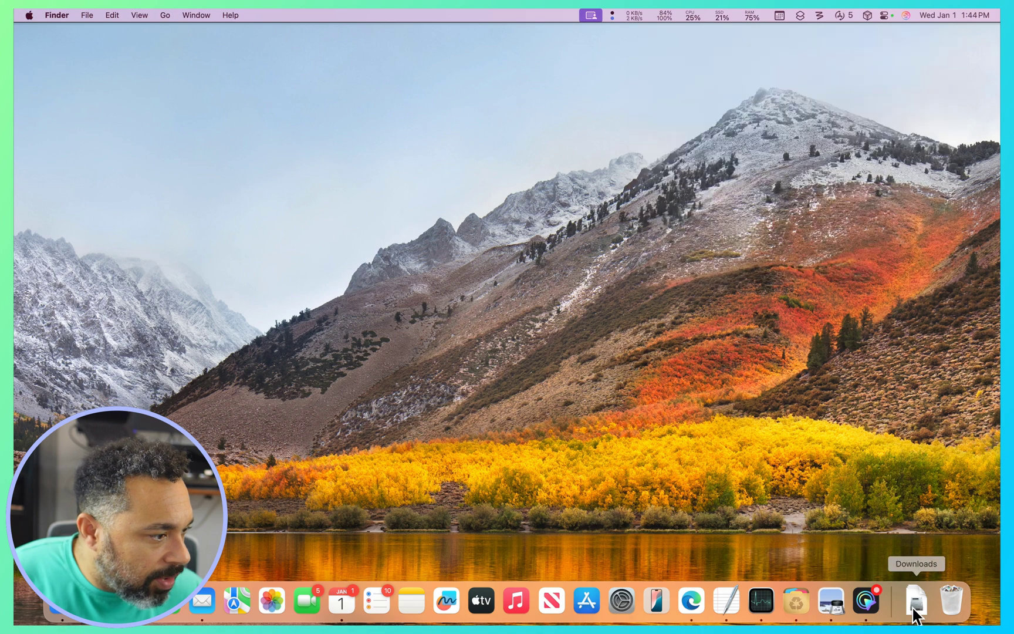
click(829, 601)
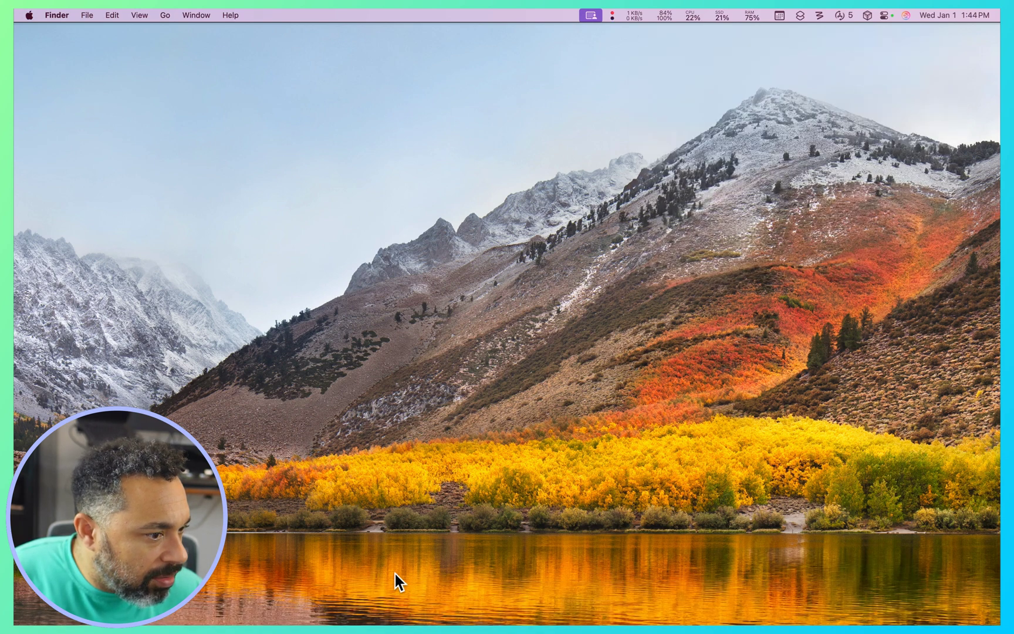
mouse_move(342, 599)
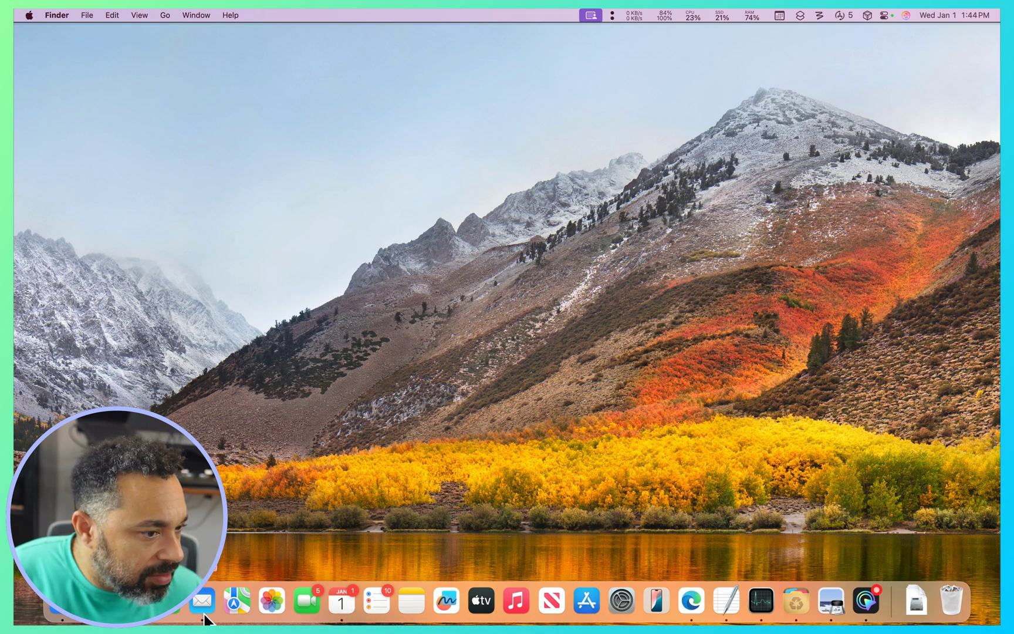
mouse_move(168, 605)
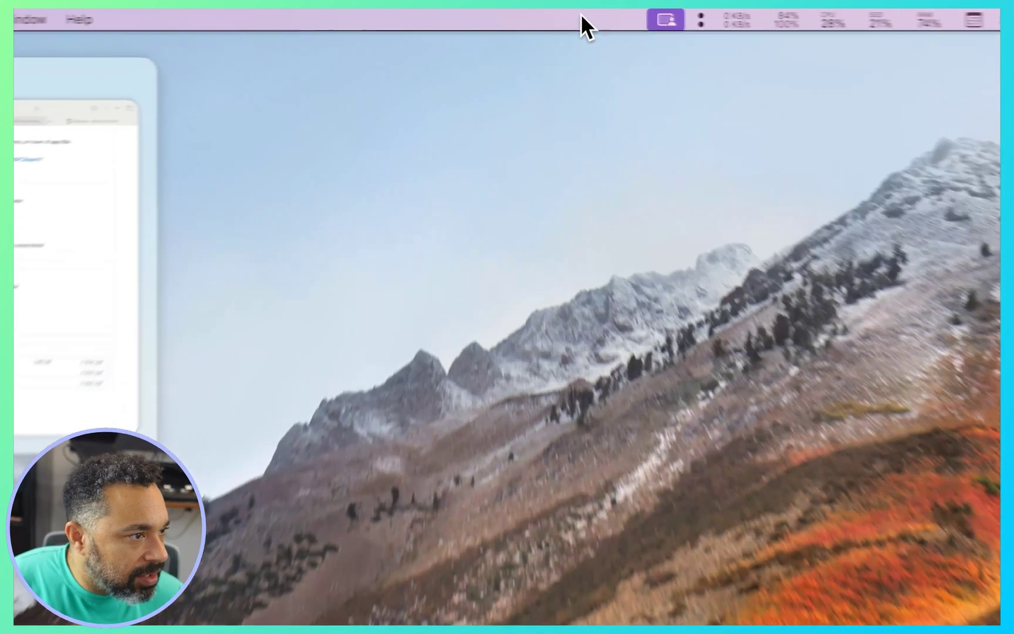
Open DockDoor settings and reset everything to defaults, returning Preview Hover Action to No action.
click(530, 11)
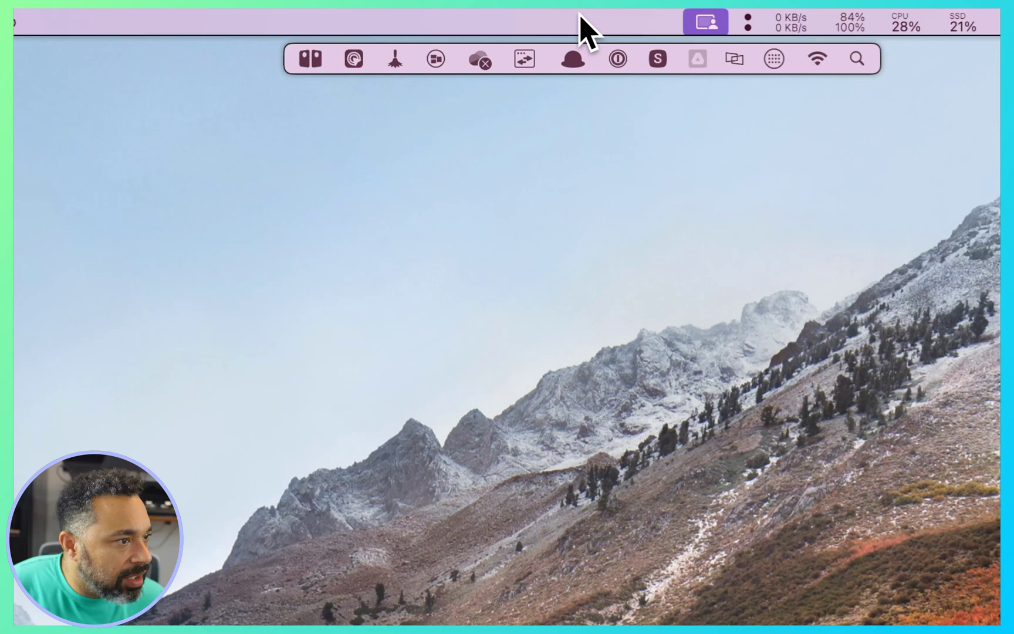
click(299, 61)
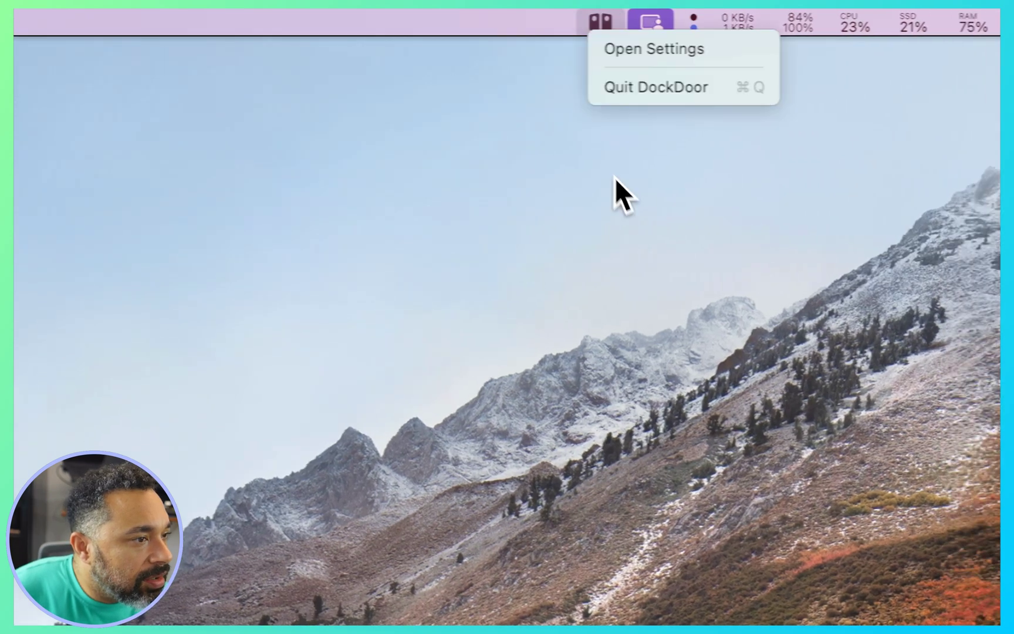
click(664, 53)
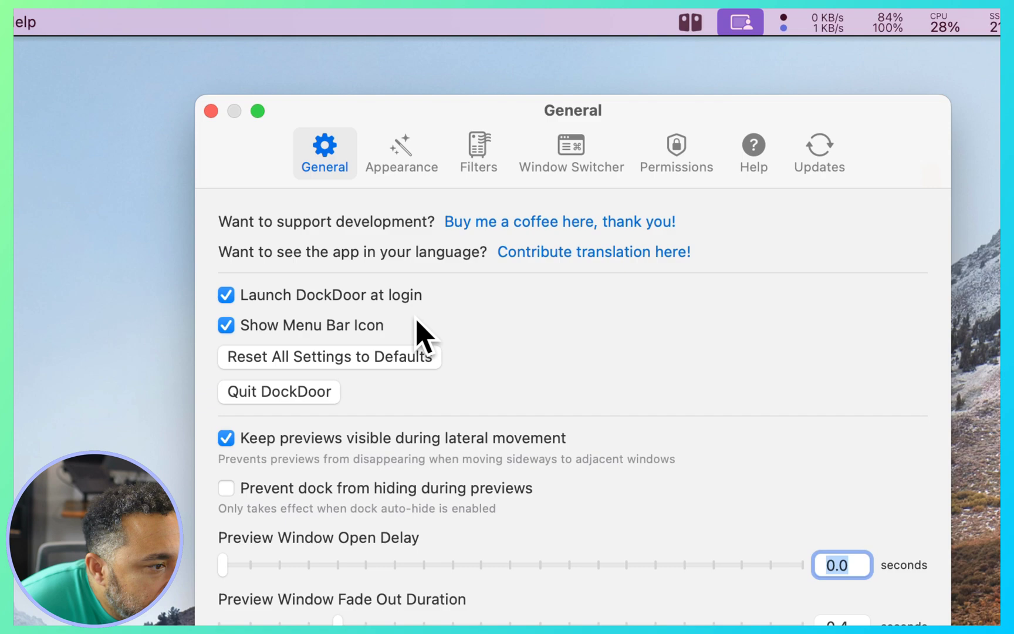
click(322, 353)
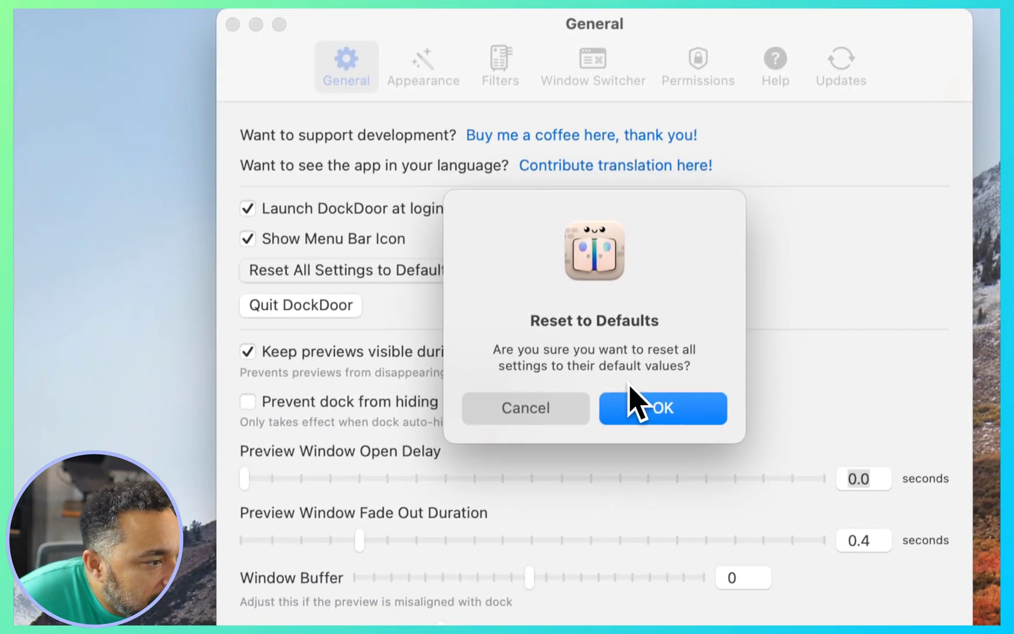
click(611, 489)
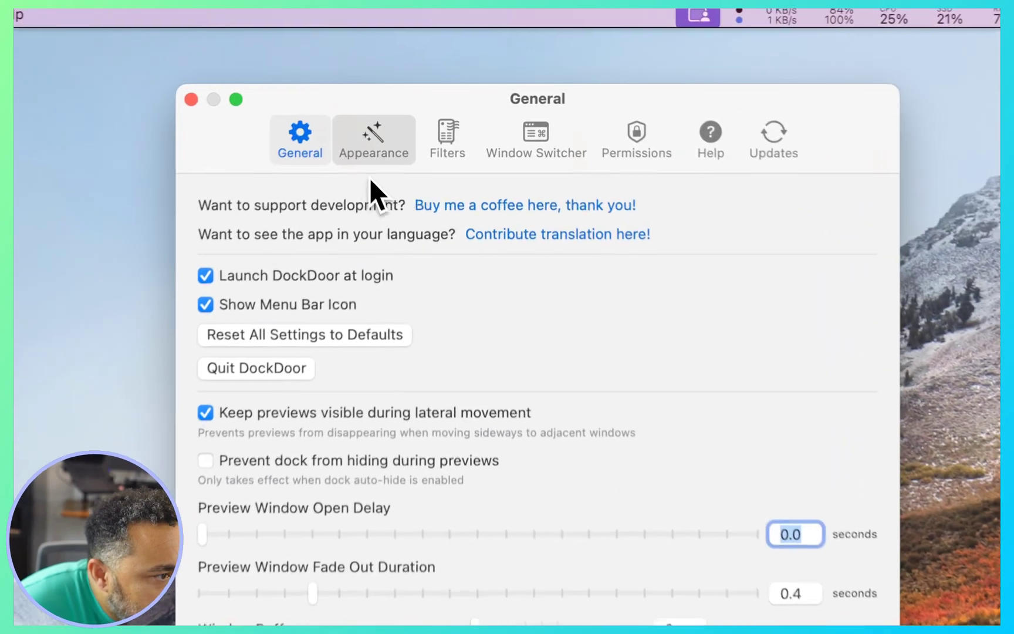
Scroll the Appearance page down to review the Blur amount value of 0.75.
click(421, 82)
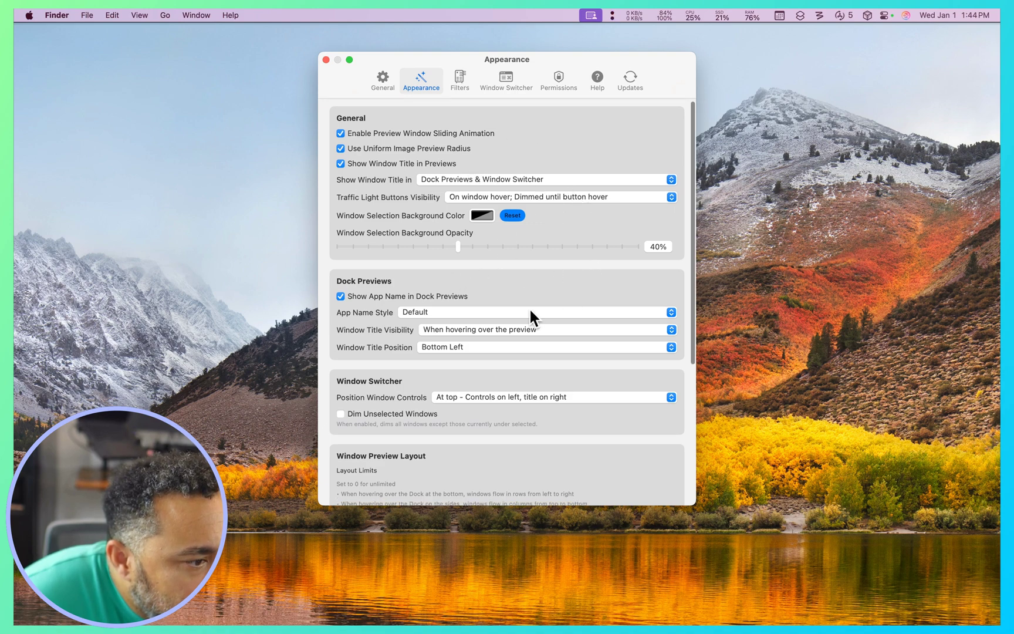
scroll(516, 288, down, 3)
scroll(520, 248, down, 1)
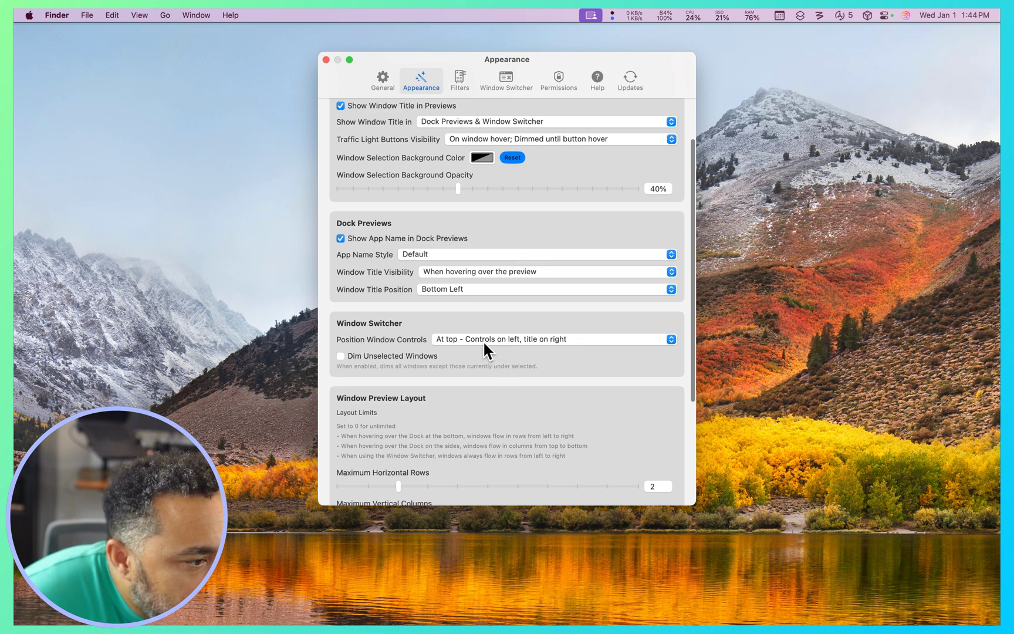
scroll(484, 342, down, 7)
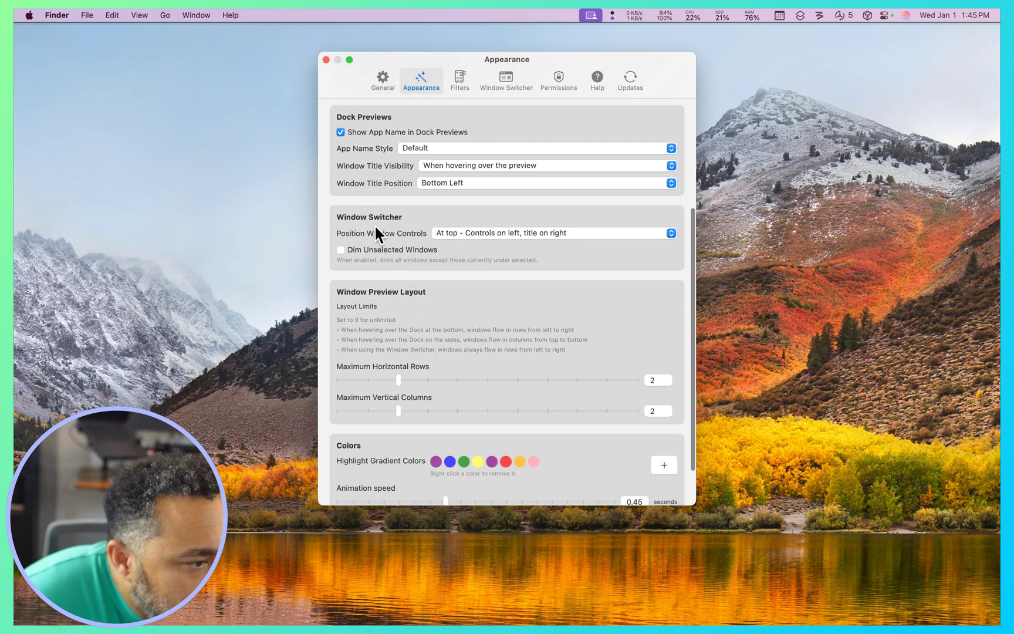
scroll(385, 235, down, 2)
scroll(399, 218, down, 2)
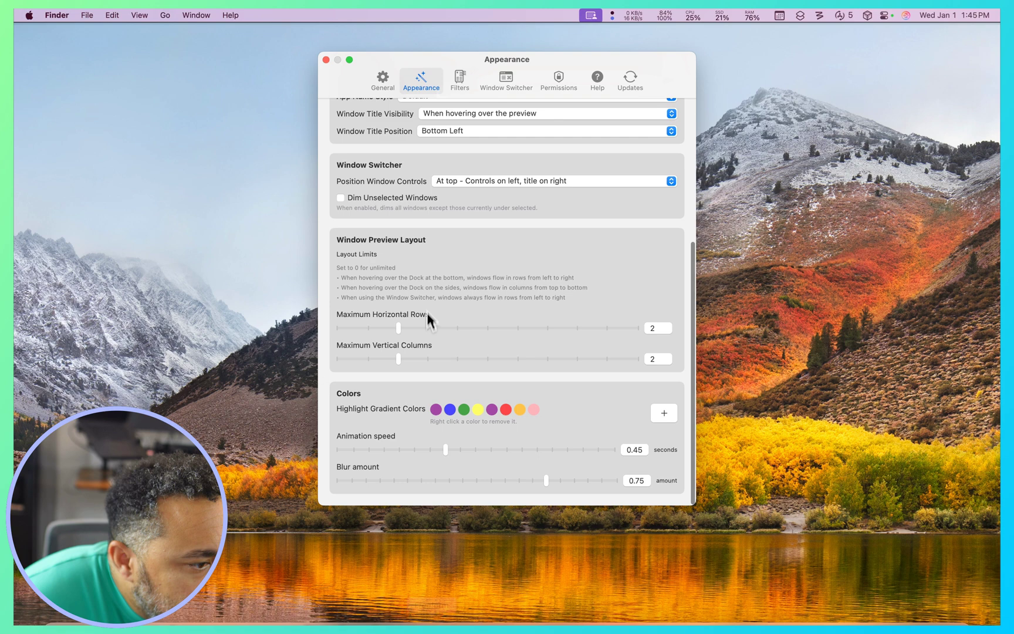
mouse_move(423, 605)
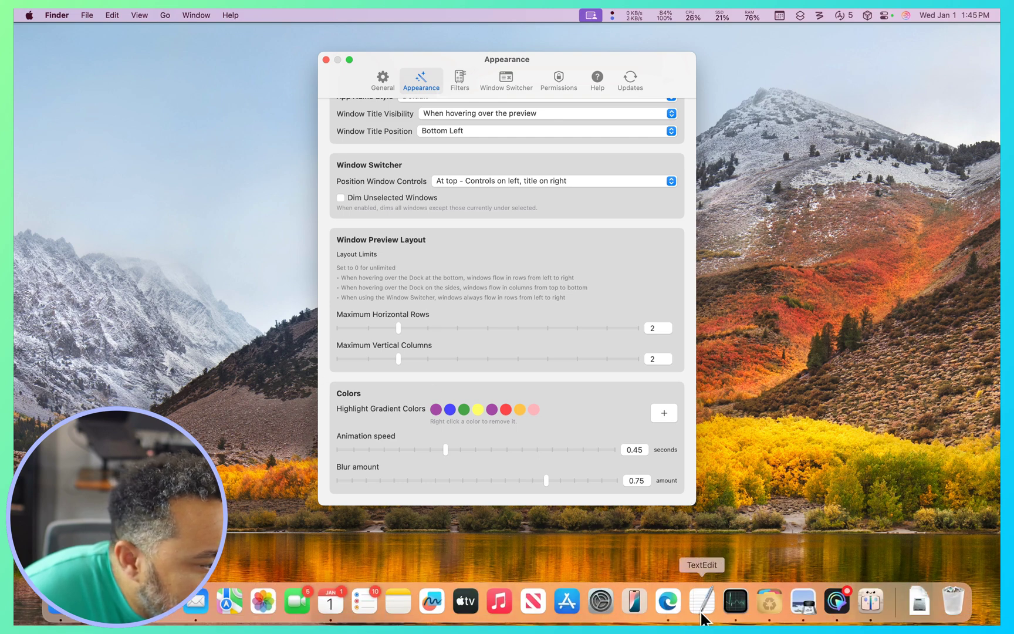
Bring up AppCleaner's window using Show All Windows from its Dock menu.
mouse_move(773, 613)
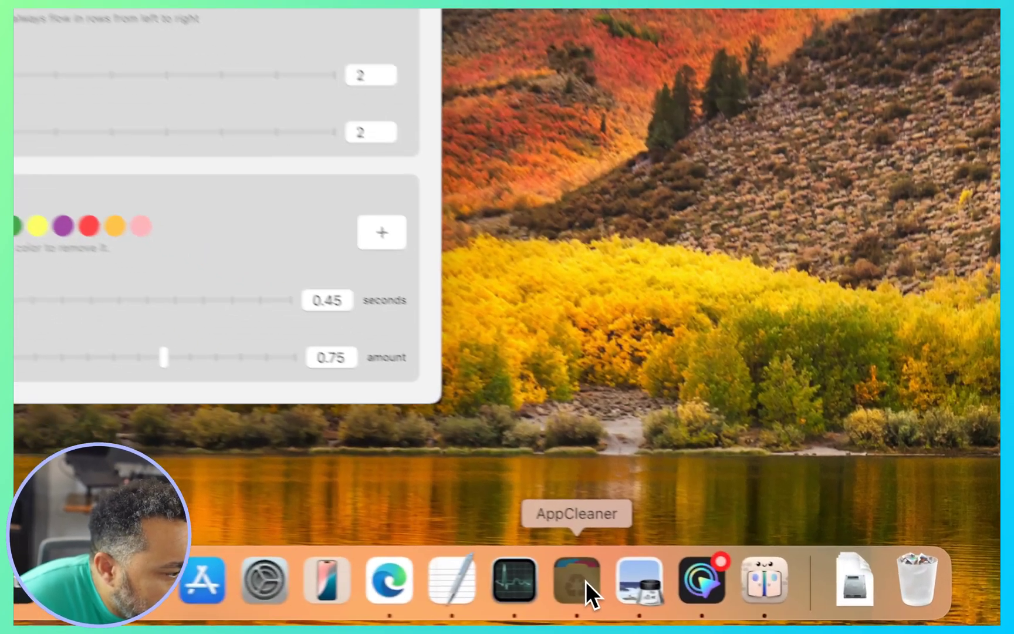
right_click(771, 600)
click(808, 539)
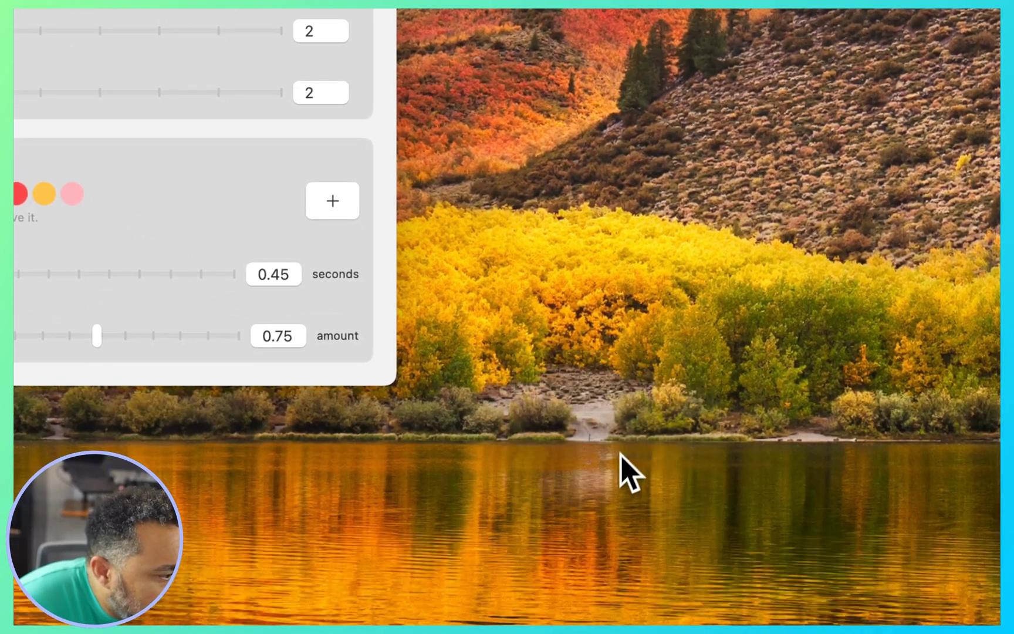
mouse_move(576, 606)
click(547, 581)
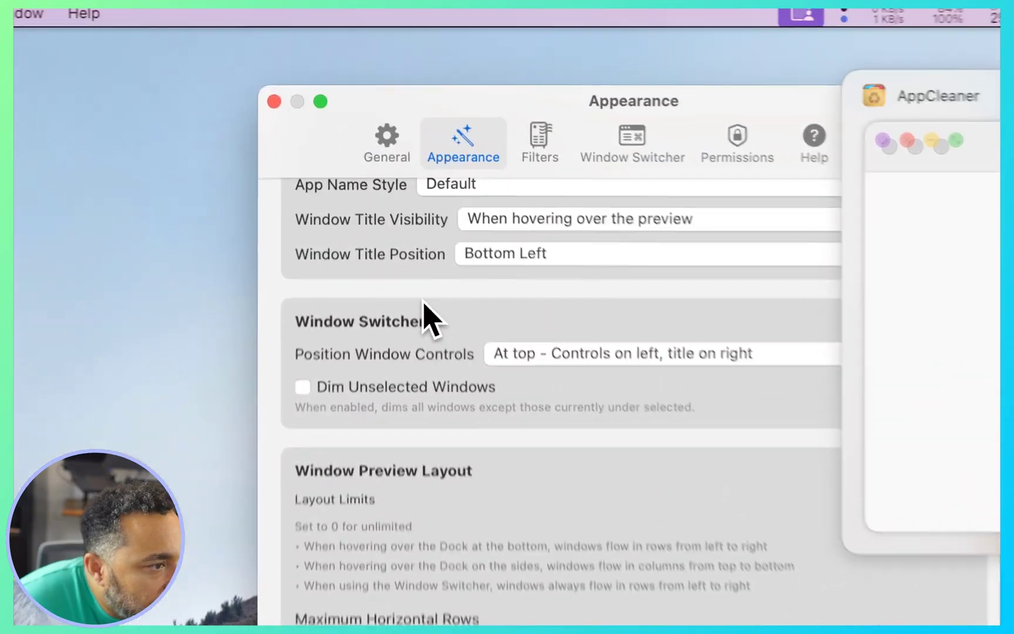
Set Window Title Visibility to Always visible and test it on AppCleaner's Dock preview.
scroll(473, 141, up, 3)
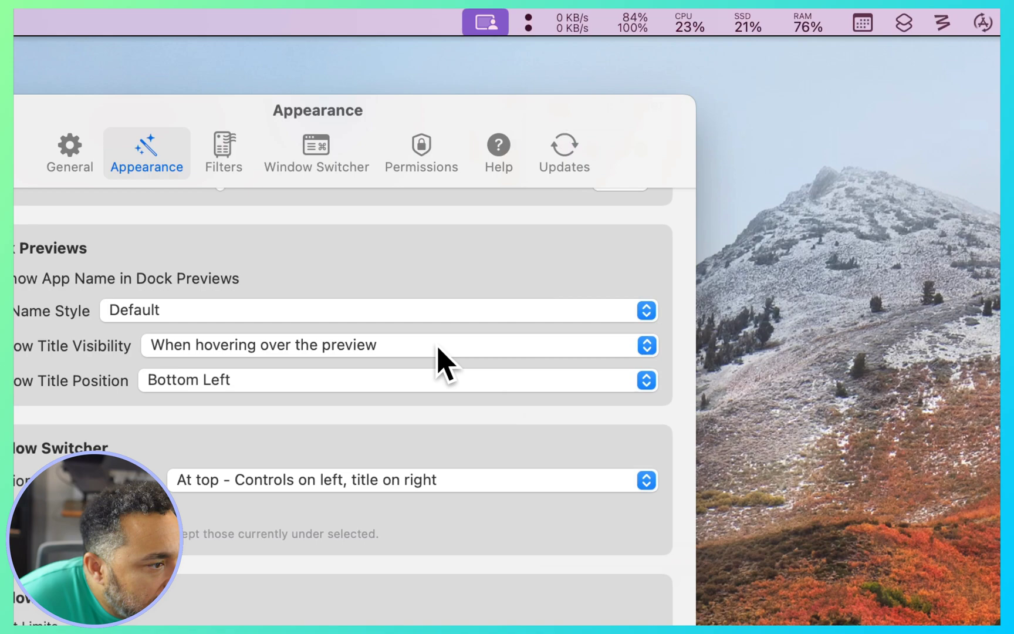
click(438, 344)
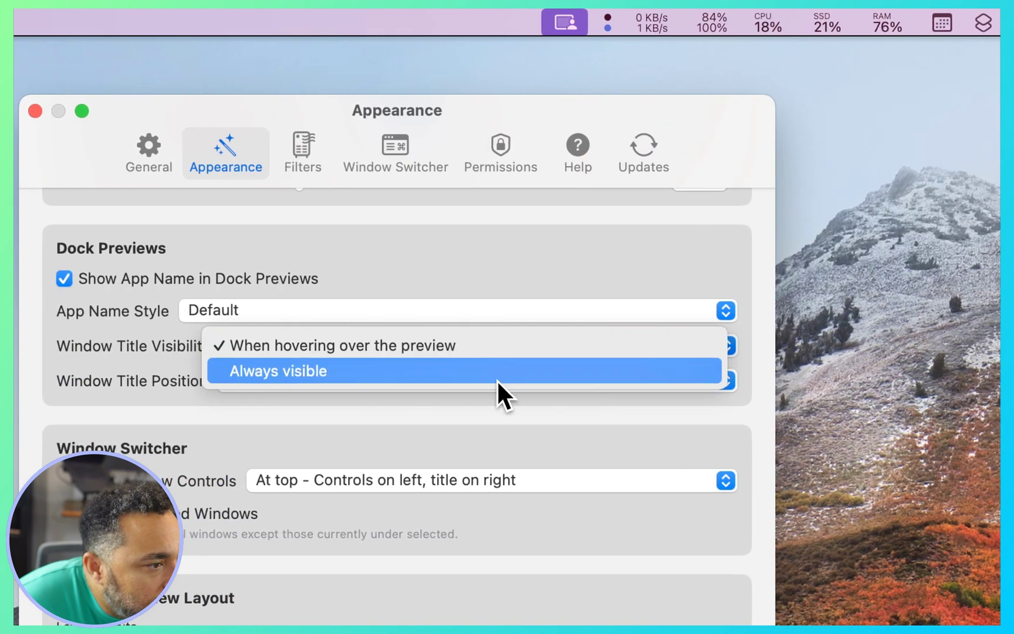
click(497, 376)
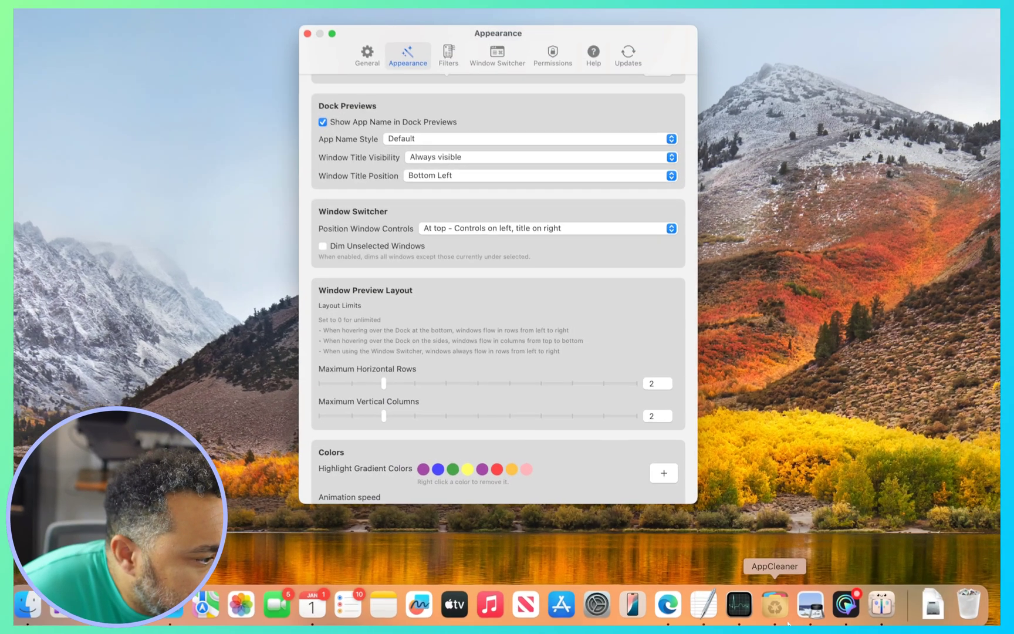
click(774, 605)
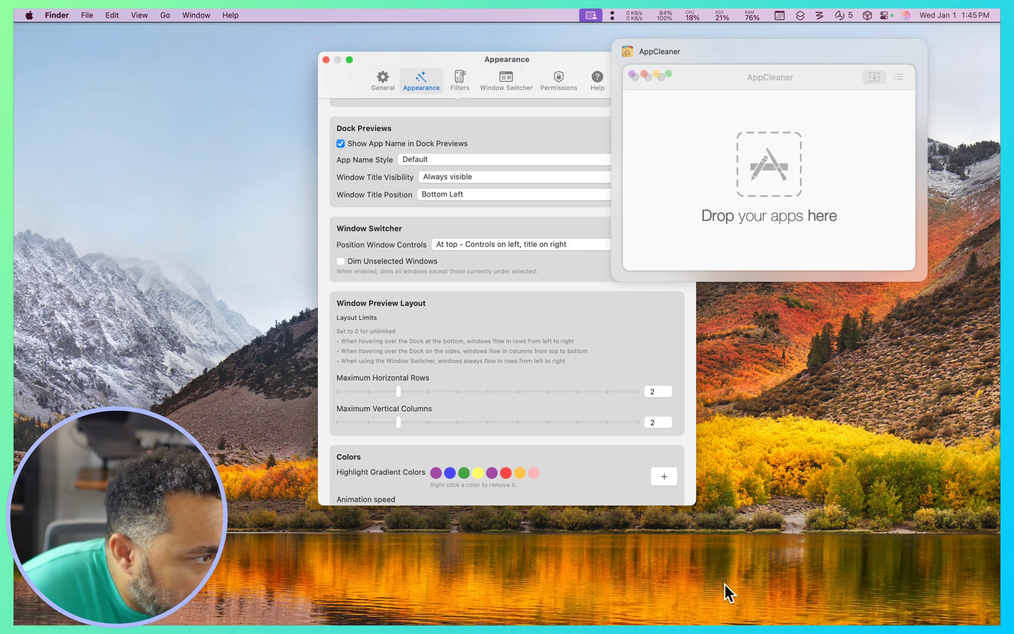
Revert Window Title Visibility to When hovering over the preview and check Safari's preview.
mouse_move(673, 65)
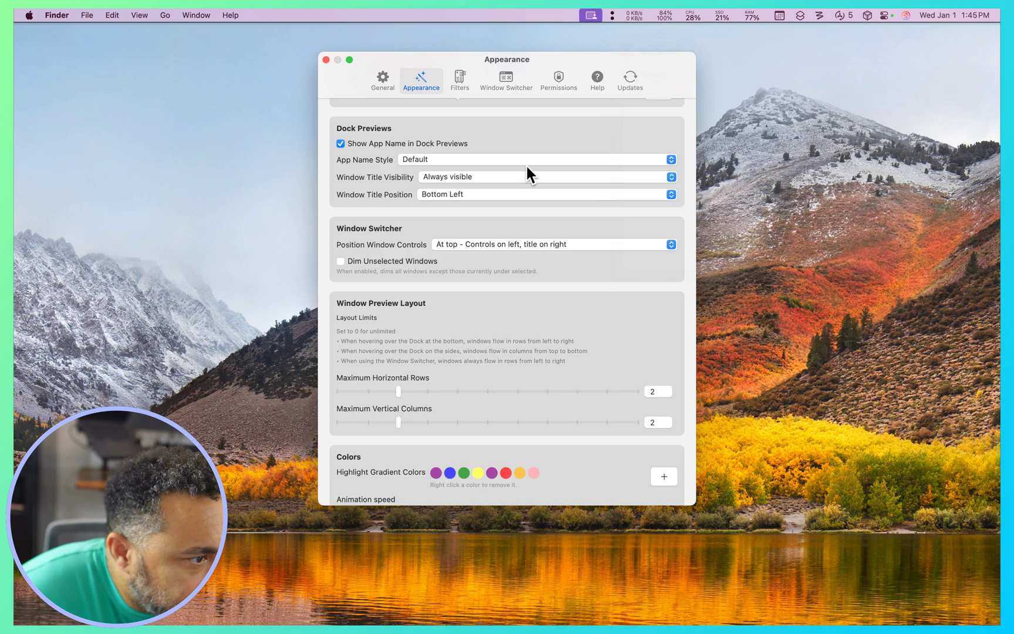
click(528, 176)
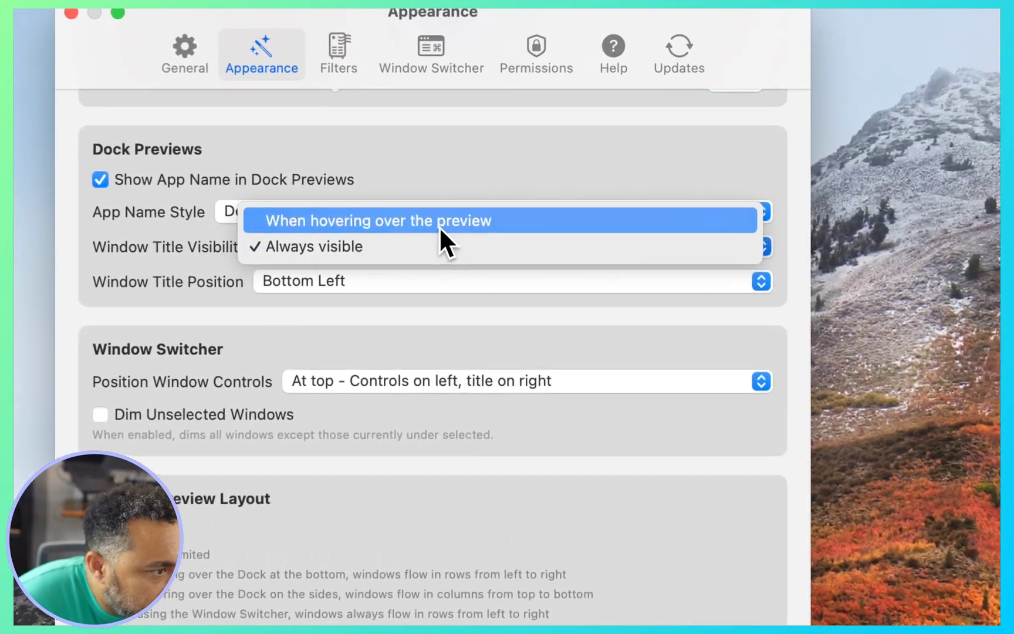
click(439, 226)
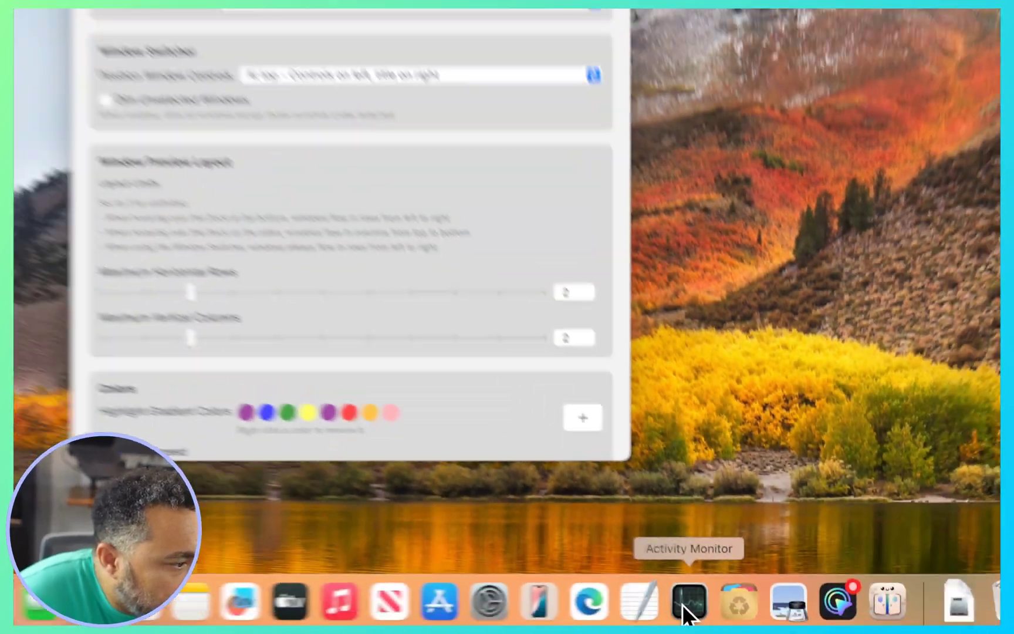
mouse_move(773, 601)
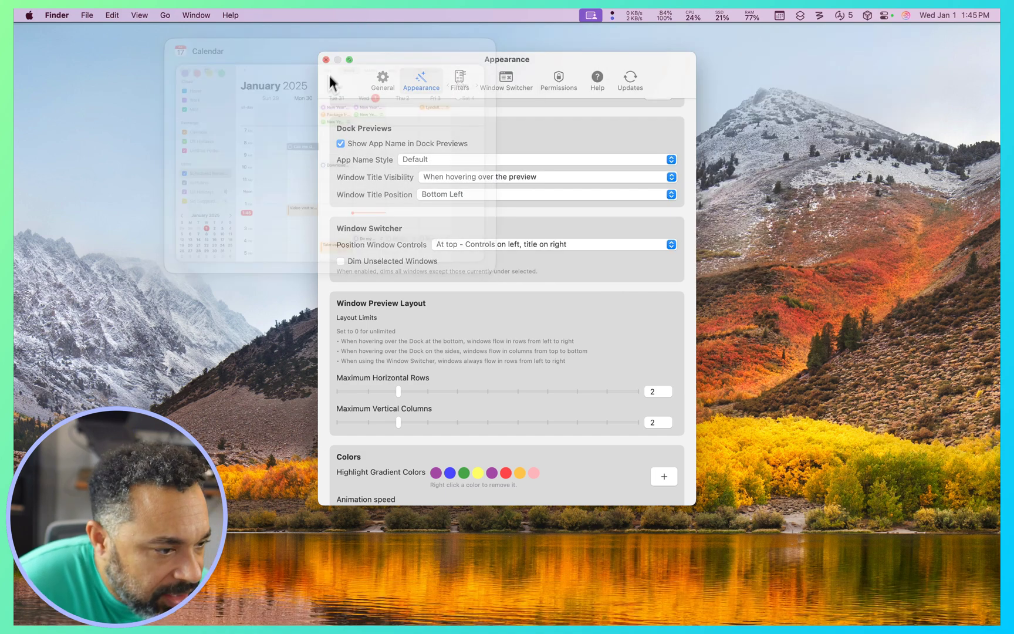
mouse_move(117, 624)
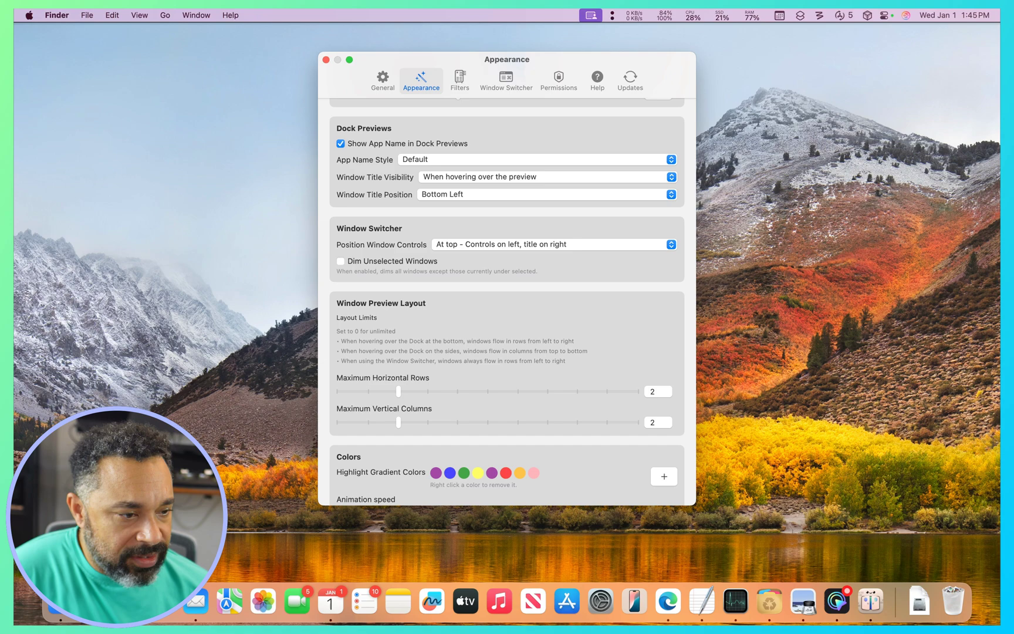
mouse_move(162, 602)
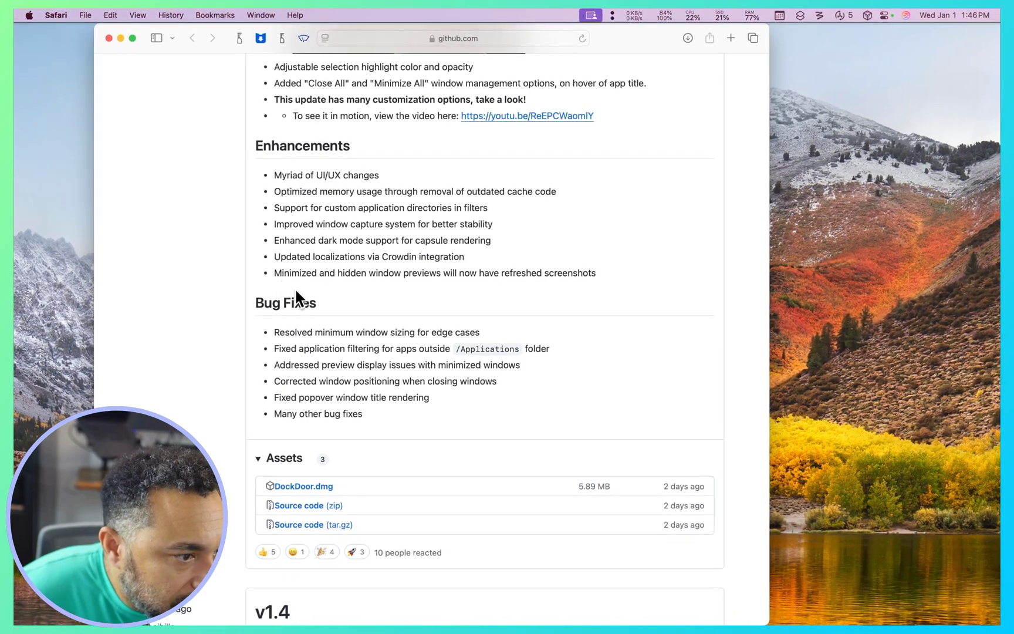
Scroll into the v1.5 New Features and try the Window Dragging demo, dismissing the empty-file alert.
scroll(295, 288, down, 5)
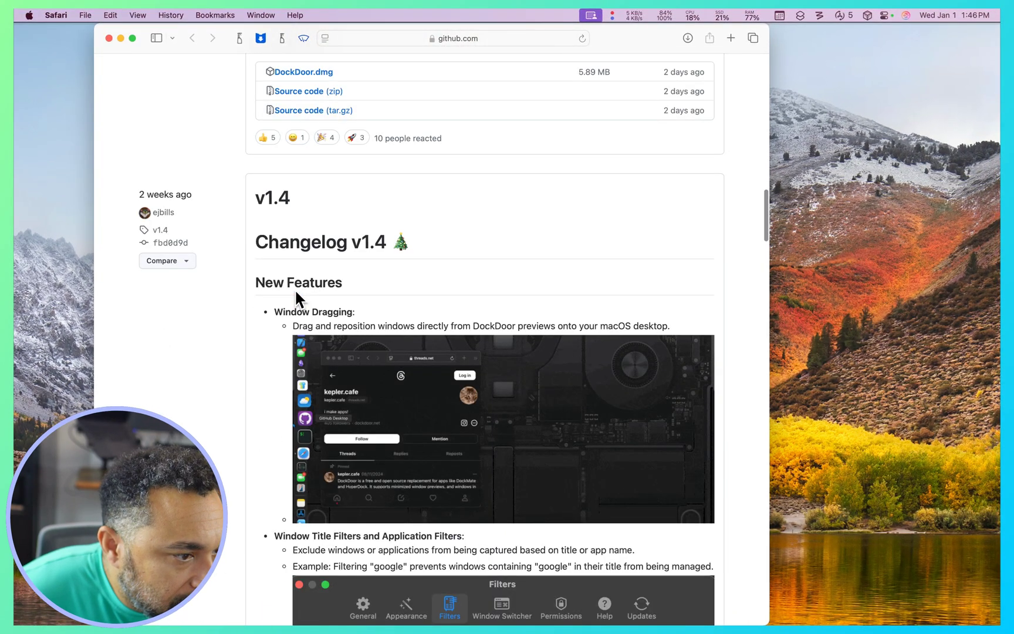
scroll(296, 292, down, 1)
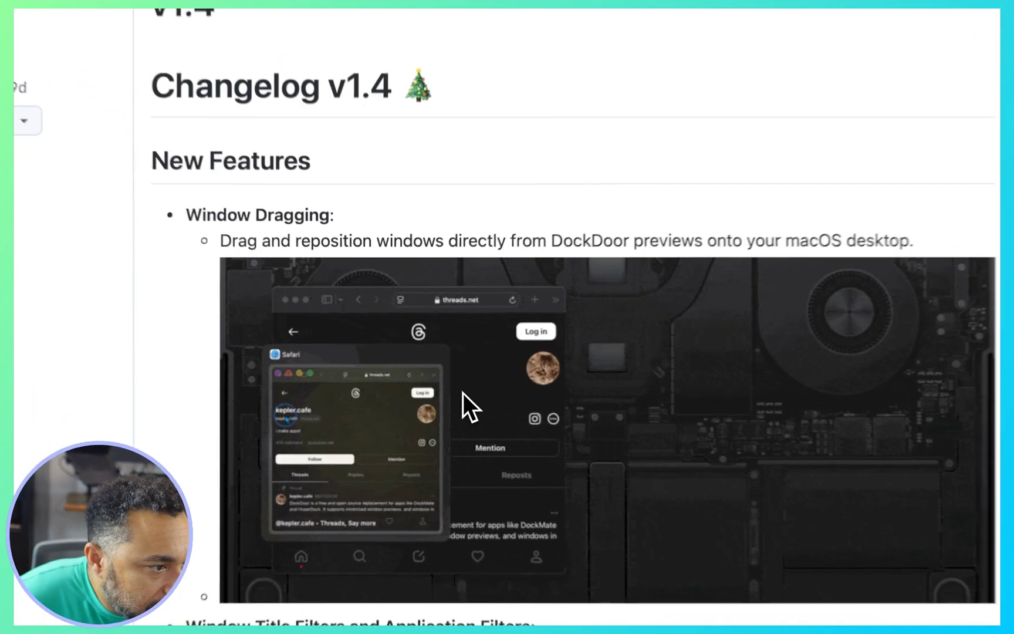
click(427, 393)
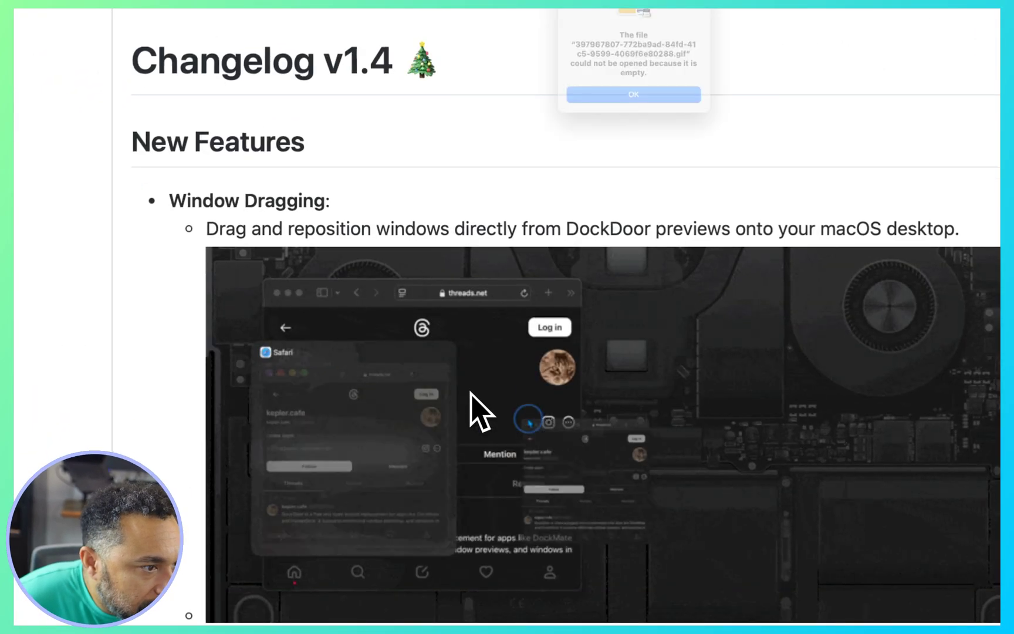
click(595, 156)
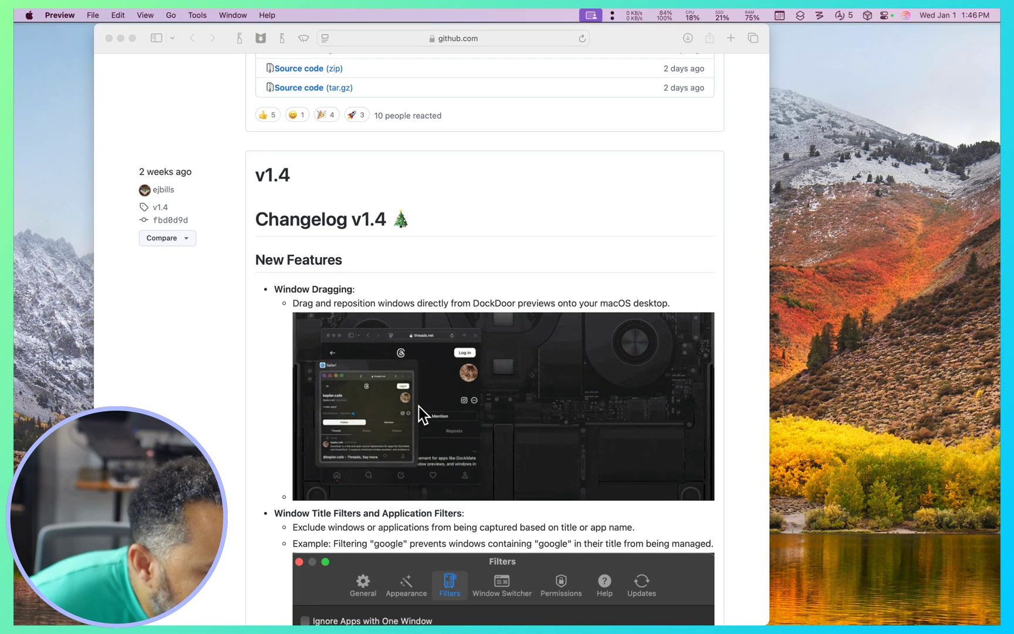
Scroll down to the v1.5 Bug Fixes and the 5.89 MB DockDoor.dmg asset.
scroll(419, 405, down, 5)
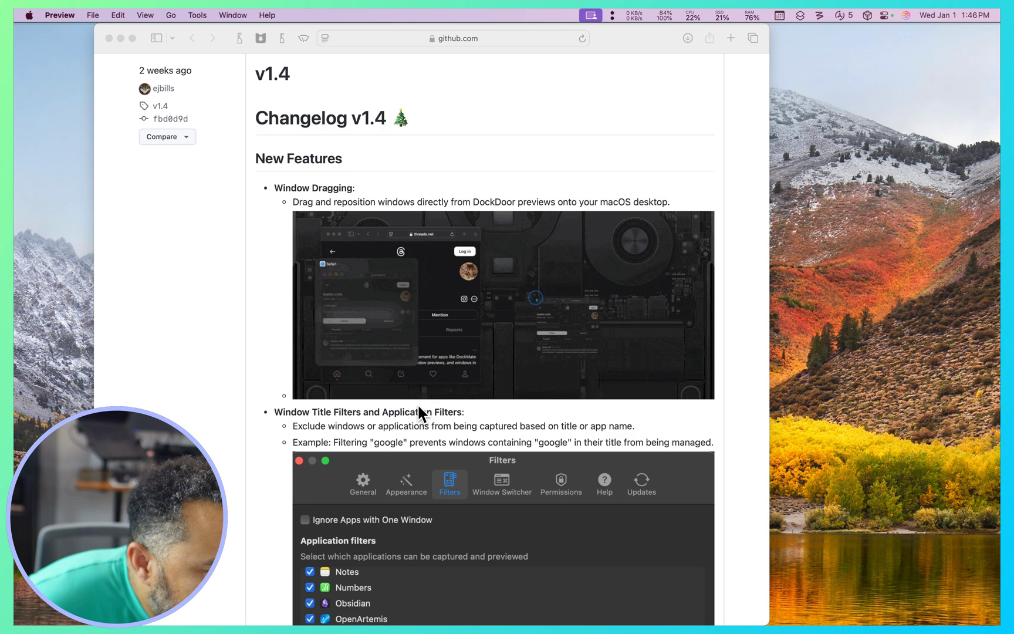
scroll(418, 406, down, 3)
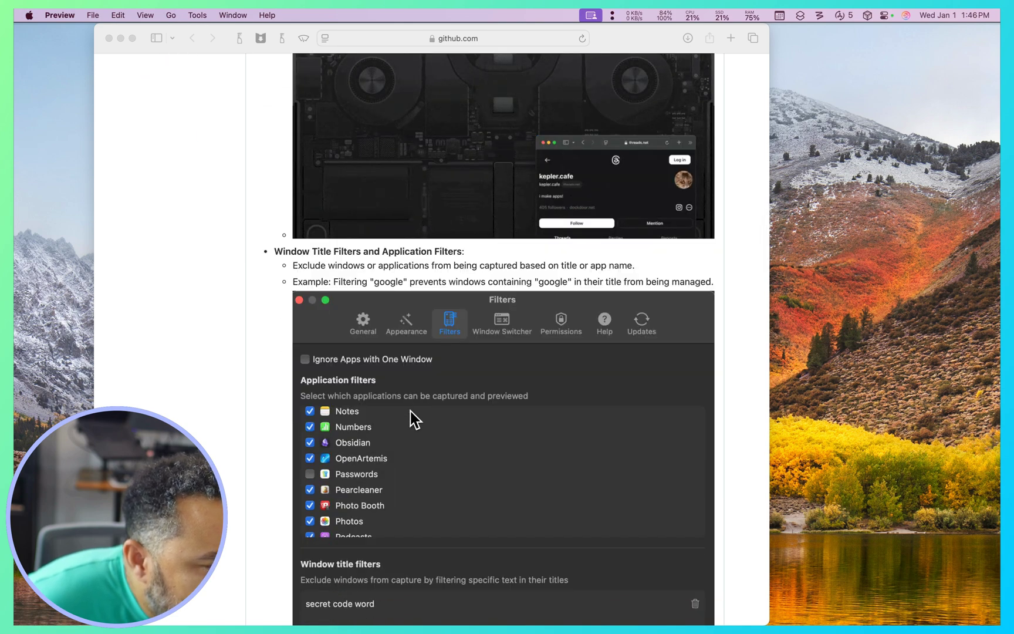
scroll(414, 419, down, 10)
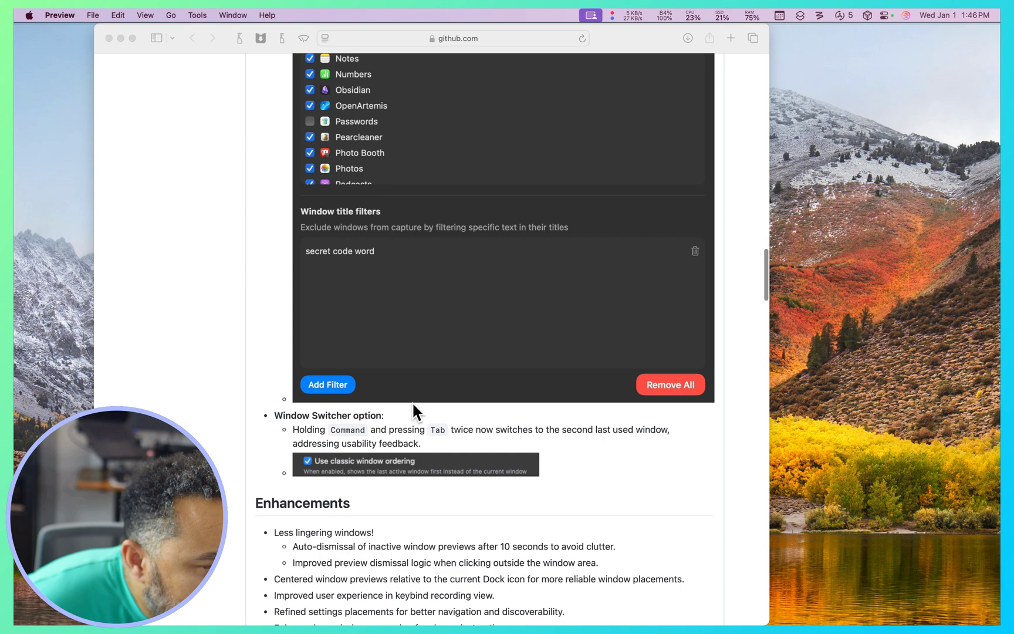
scroll(413, 404, down, 3)
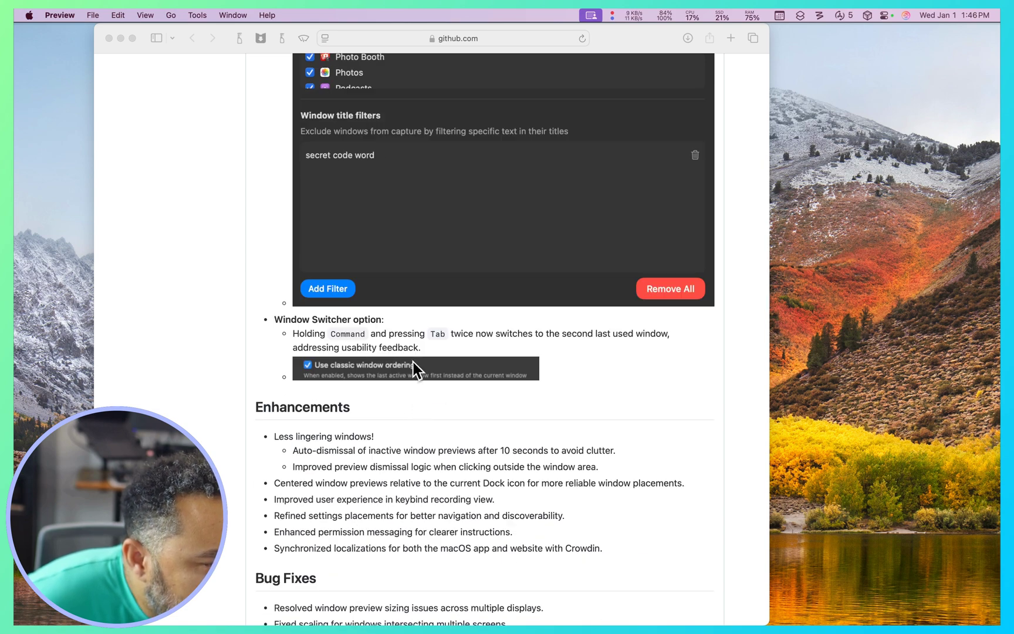
scroll(409, 336, down, 17)
scroll(408, 337, up, 14)
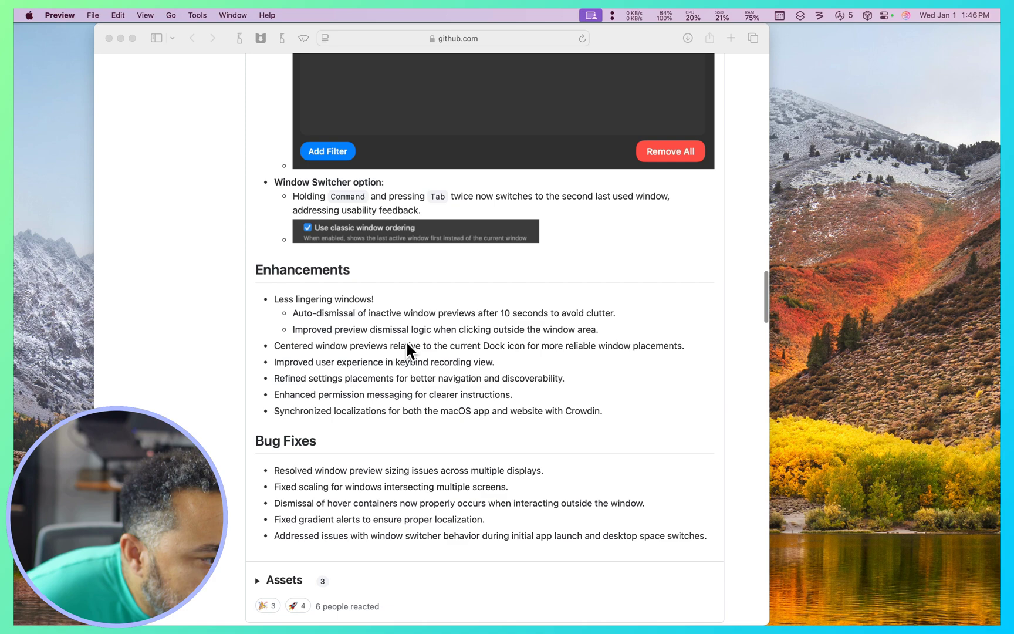
scroll(407, 345, down, 20)
scroll(408, 342, up, 7)
scroll(408, 344, down, 5)
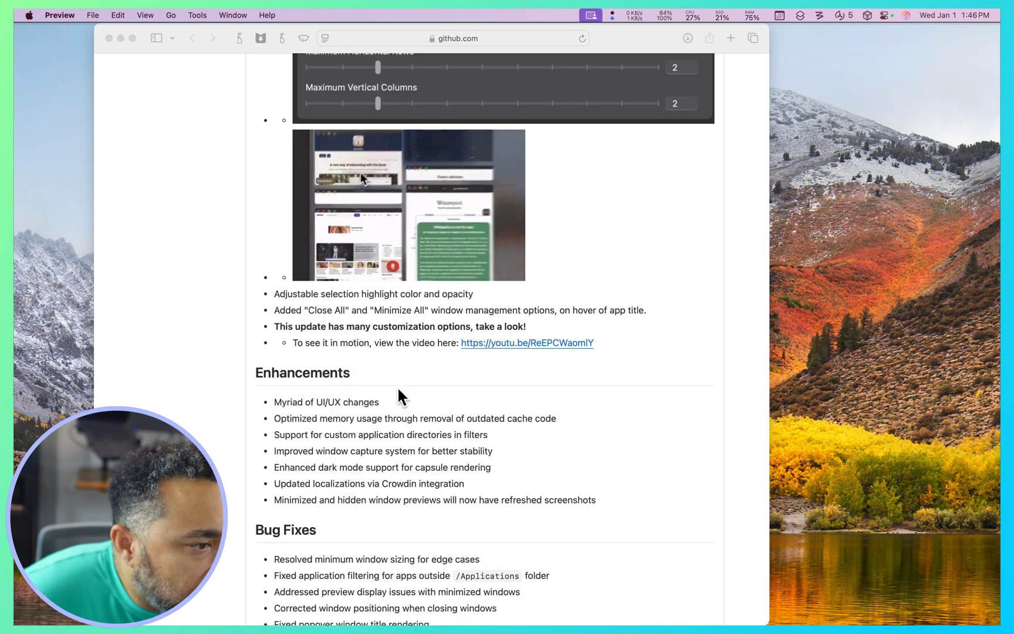
scroll(391, 391, up, 3)
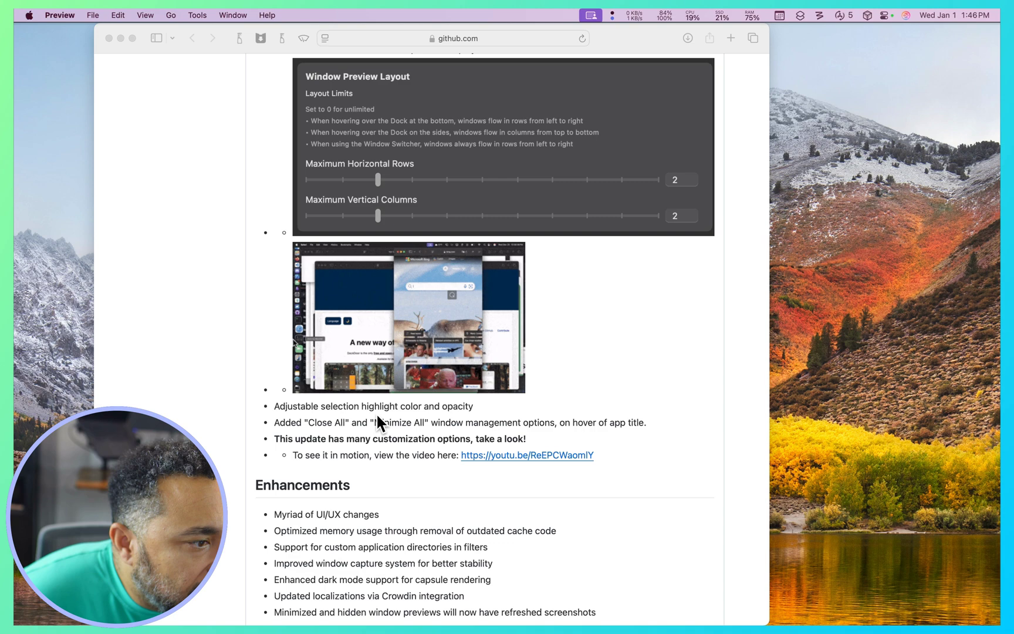
scroll(392, 389, up, 6)
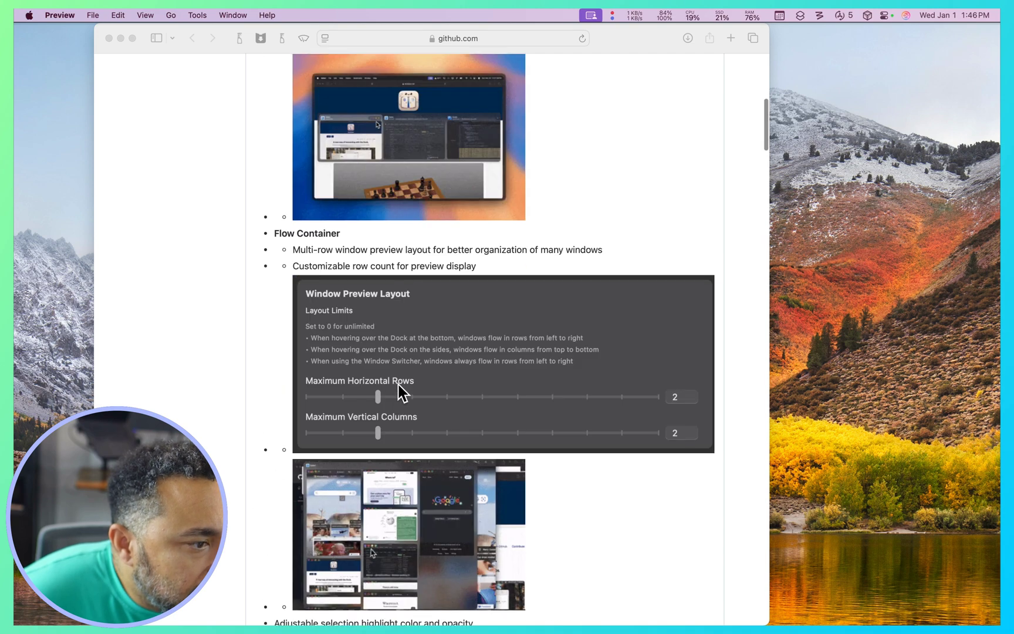
scroll(399, 384, up, 3)
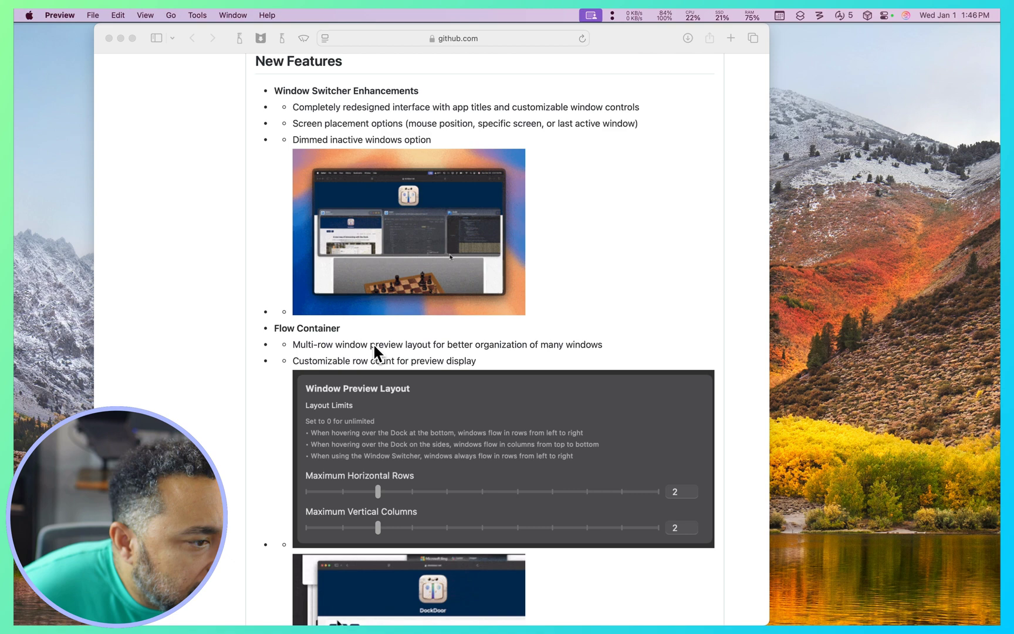
scroll(371, 344, up, 3)
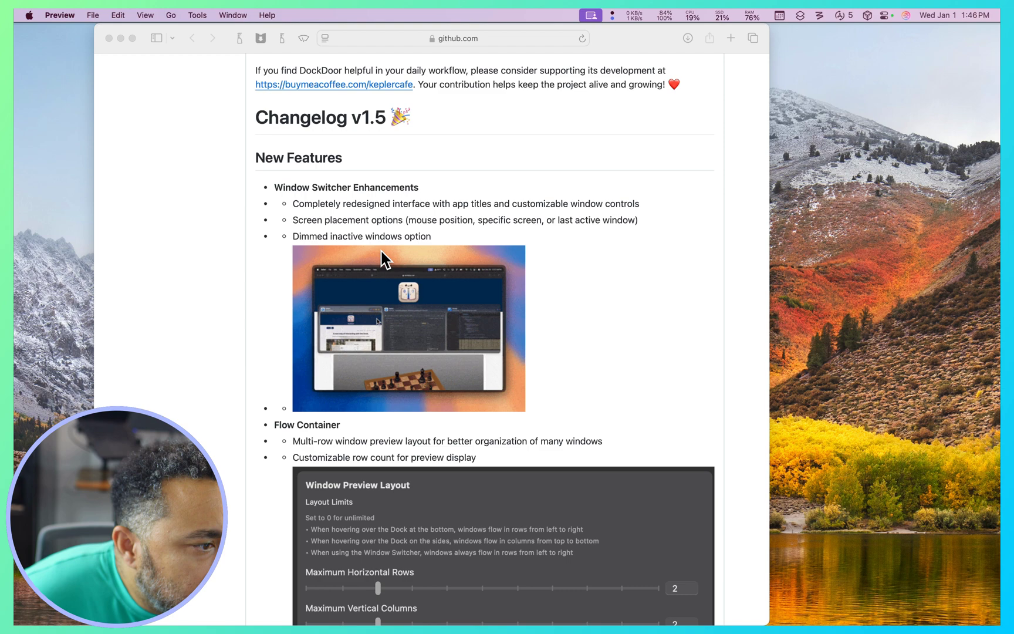
scroll(384, 238, up, 5)
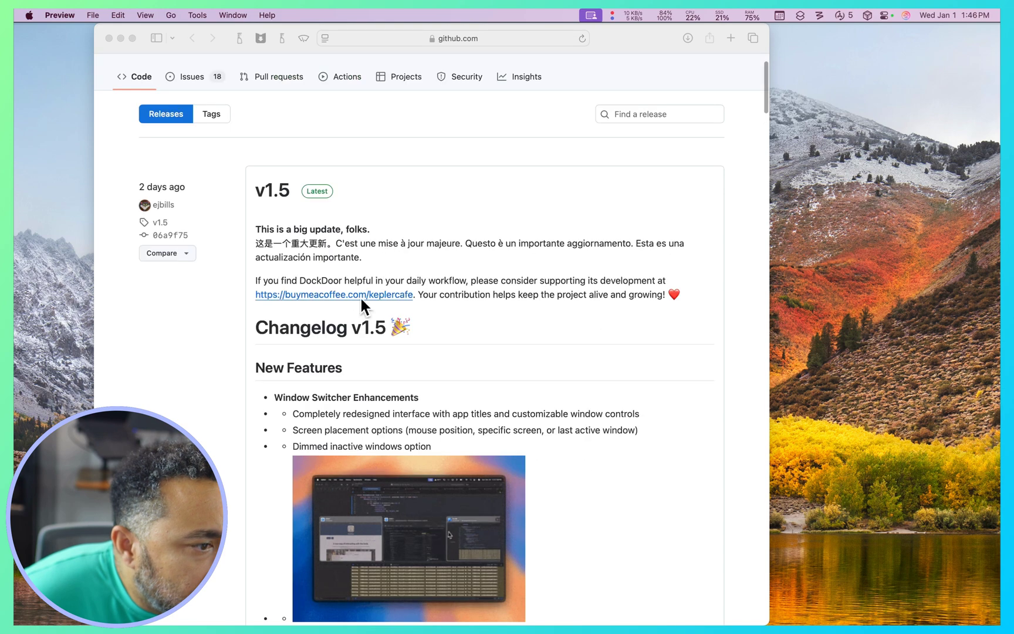
scroll(360, 296, down, 15)
mouse_move(340, 613)
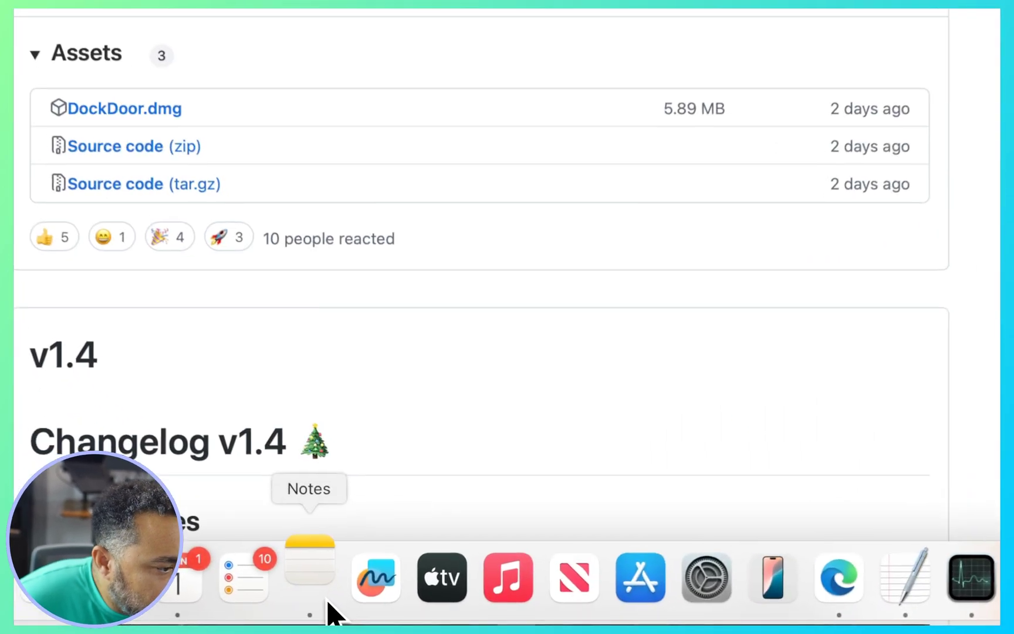
Bring the GitHub release window to the front from the Safari window switcher.
mouse_move(413, 614)
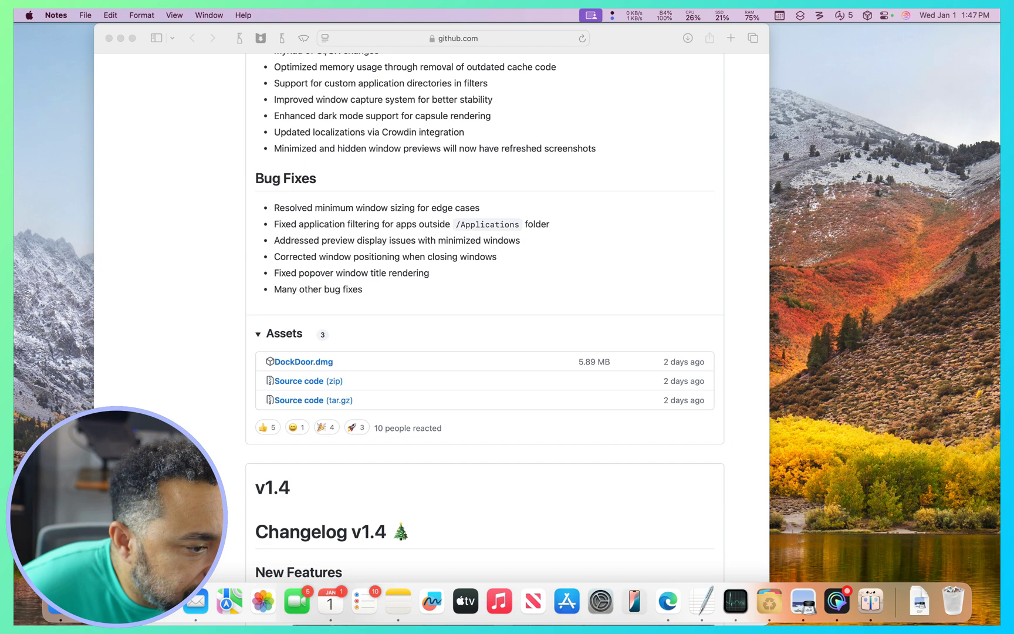
key(ctrl+Tab)
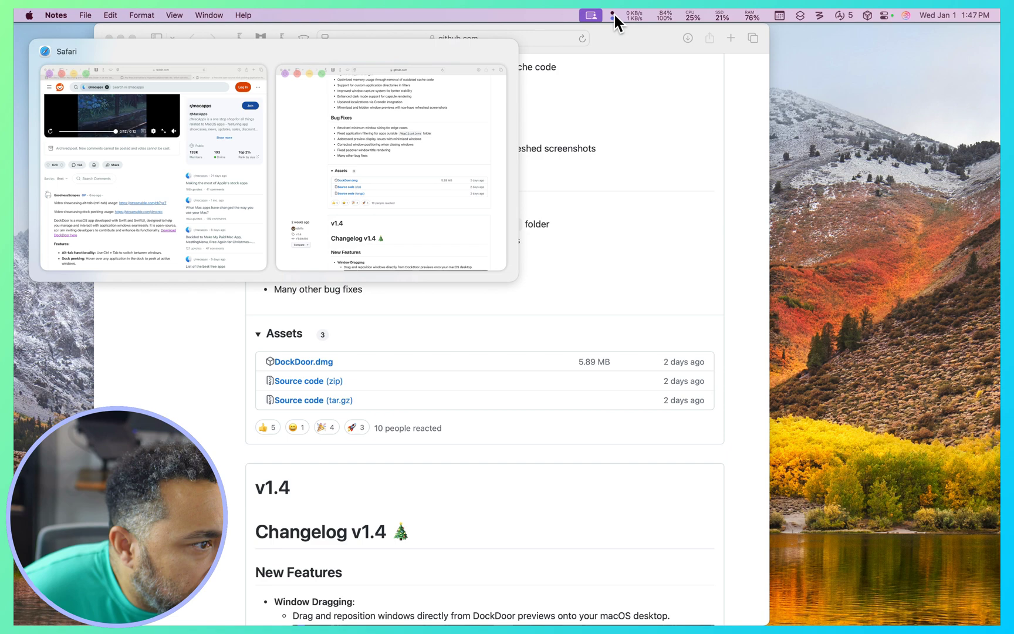
click(341, 264)
scroll(557, 478, up, 15)
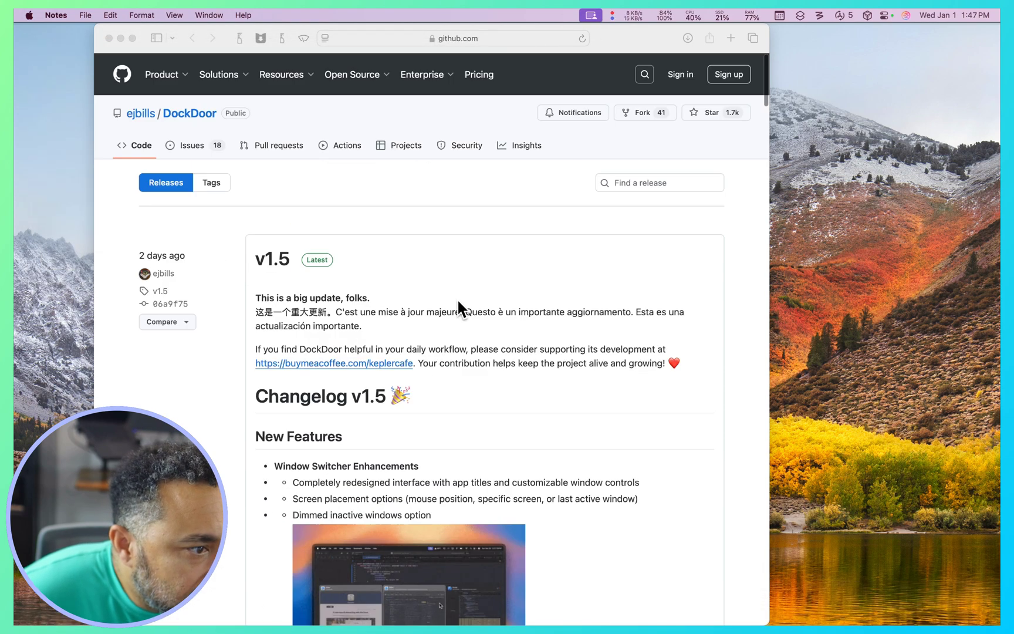
scroll(343, 322, down, 15)
Scroll the release notes down through the v1.4 enhancements and bug fixes.
key(ctrl+Tab)
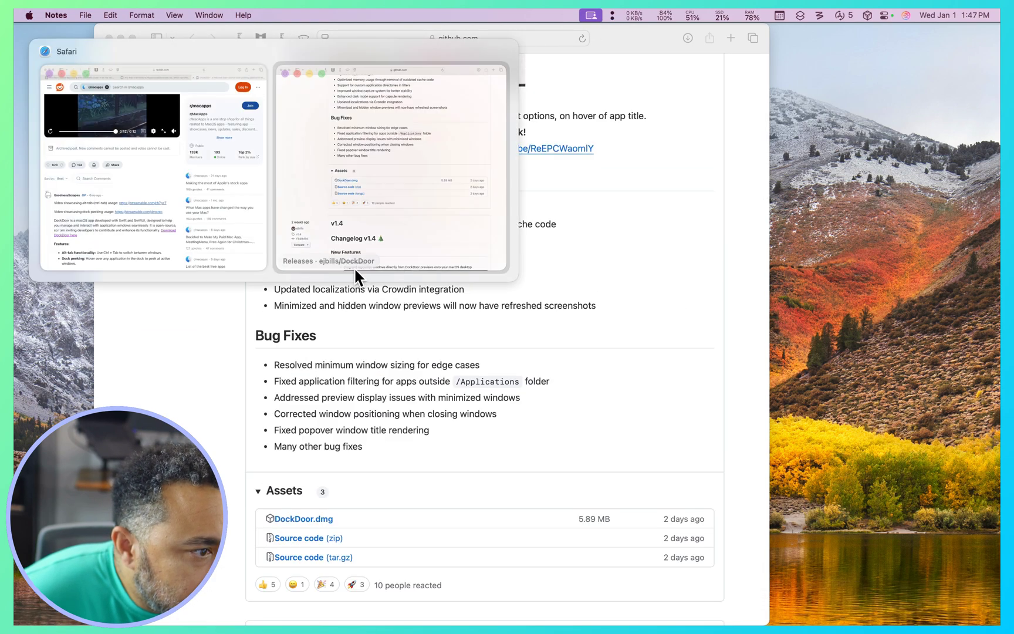
scroll(452, 397, down, 6)
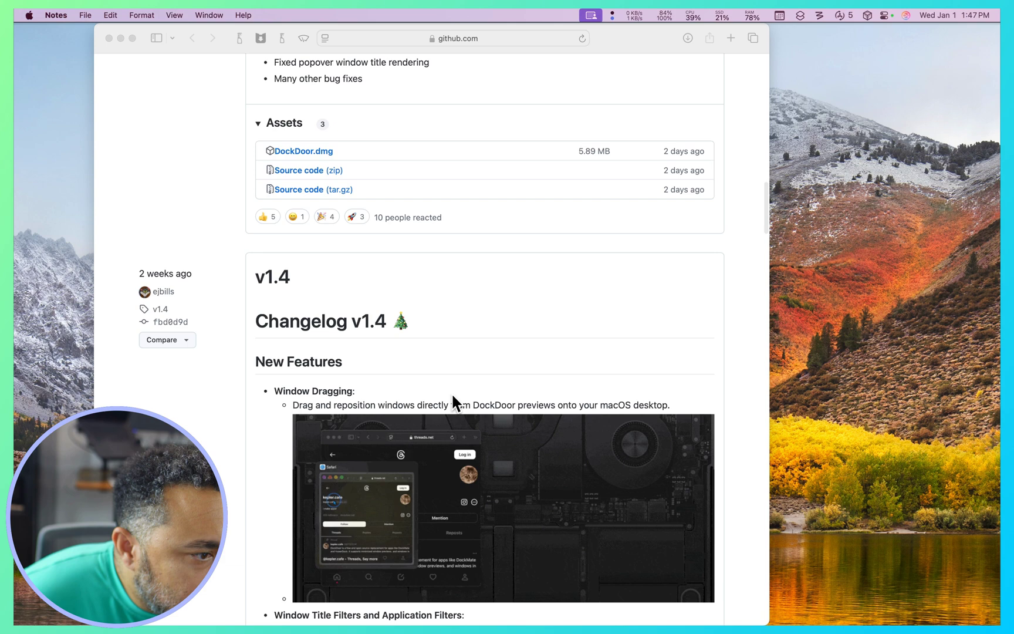
scroll(453, 396, down, 3)
scroll(453, 395, down, 3)
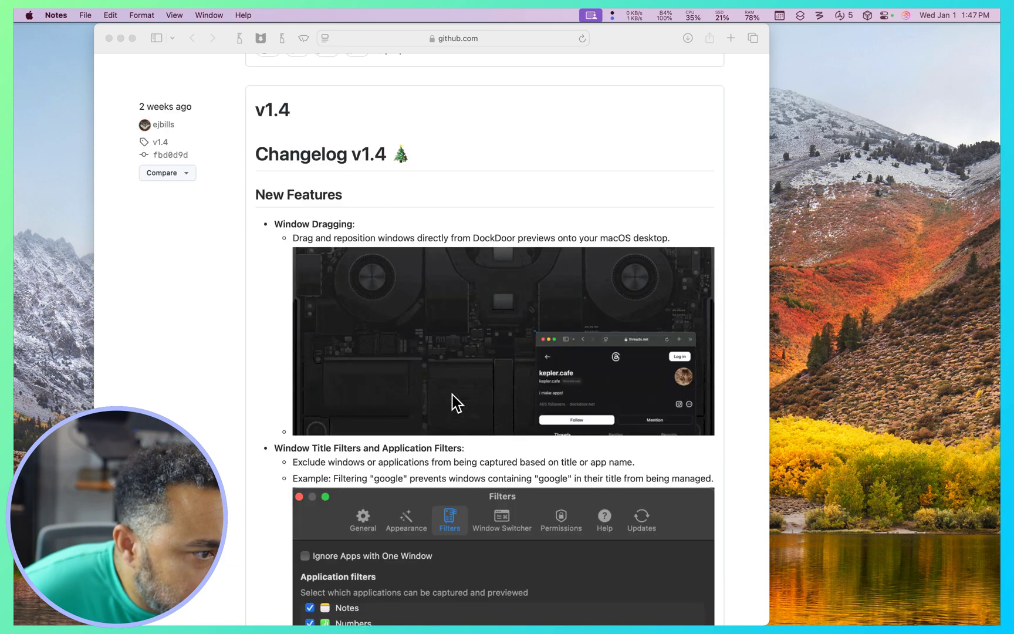
scroll(452, 397, down, 1)
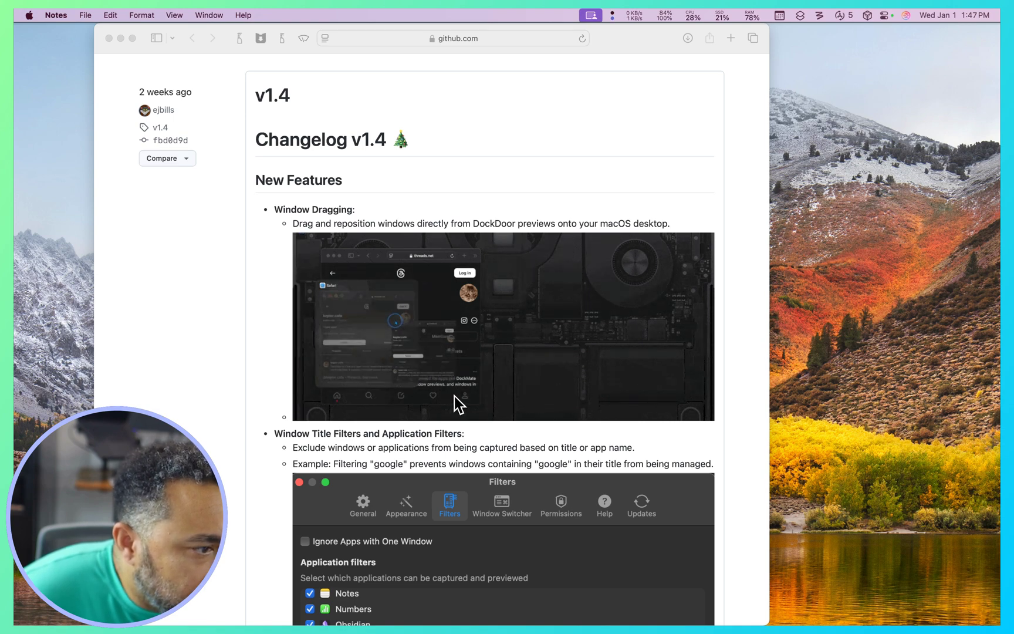
scroll(450, 333, down, 10)
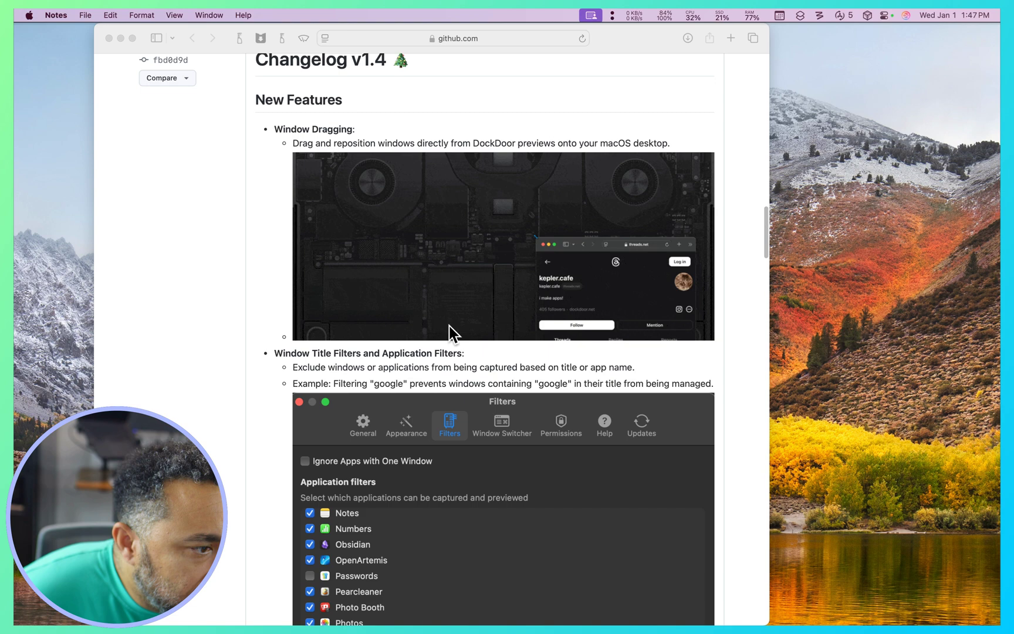
scroll(450, 334, down, 4)
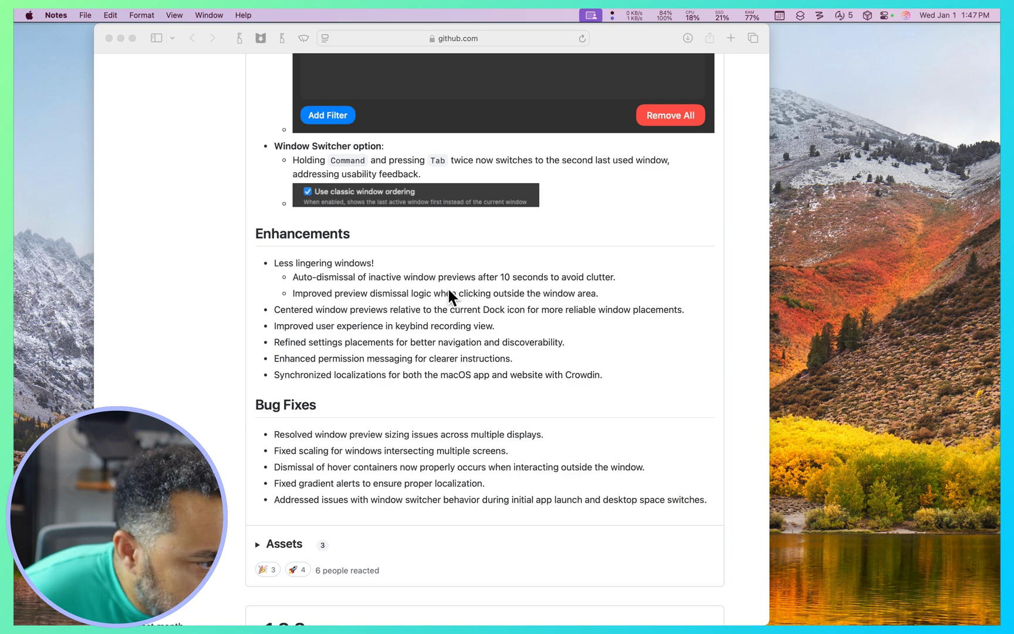
scroll(440, 291, down, 5)
scroll(440, 291, up, 3)
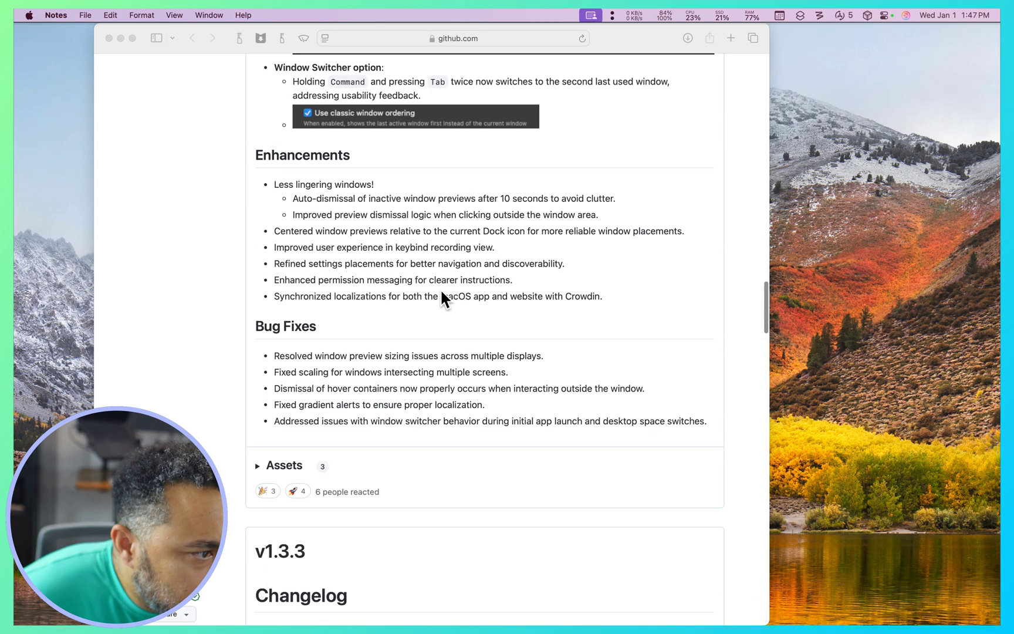
scroll(440, 288, down, 6)
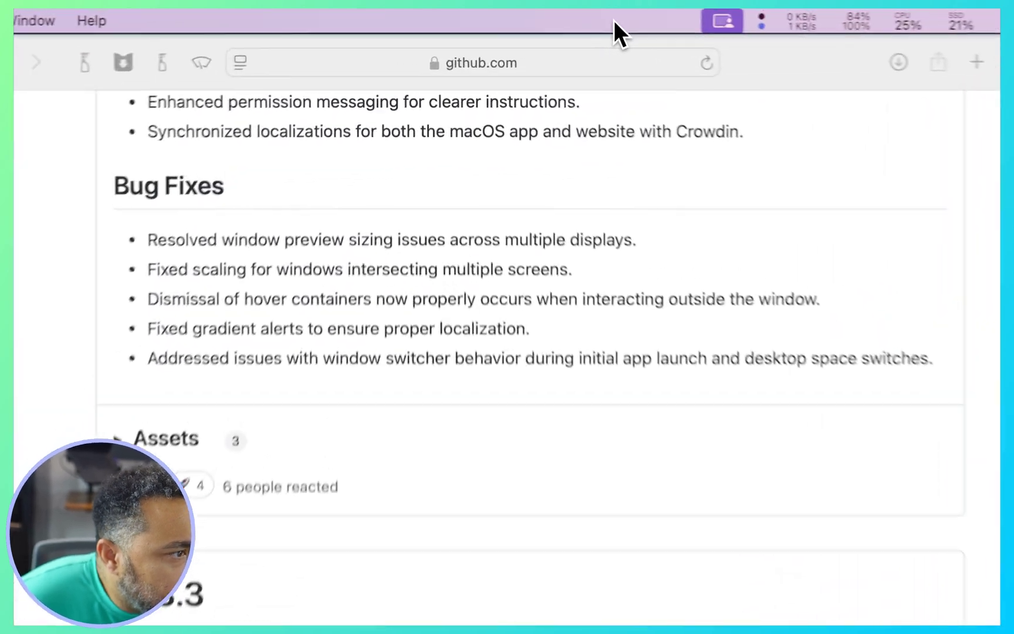
click(614, 19)
In DockDoor settings, set Position Window Controls to 'At bottom - Title on left, controls on right'.
click(371, 52)
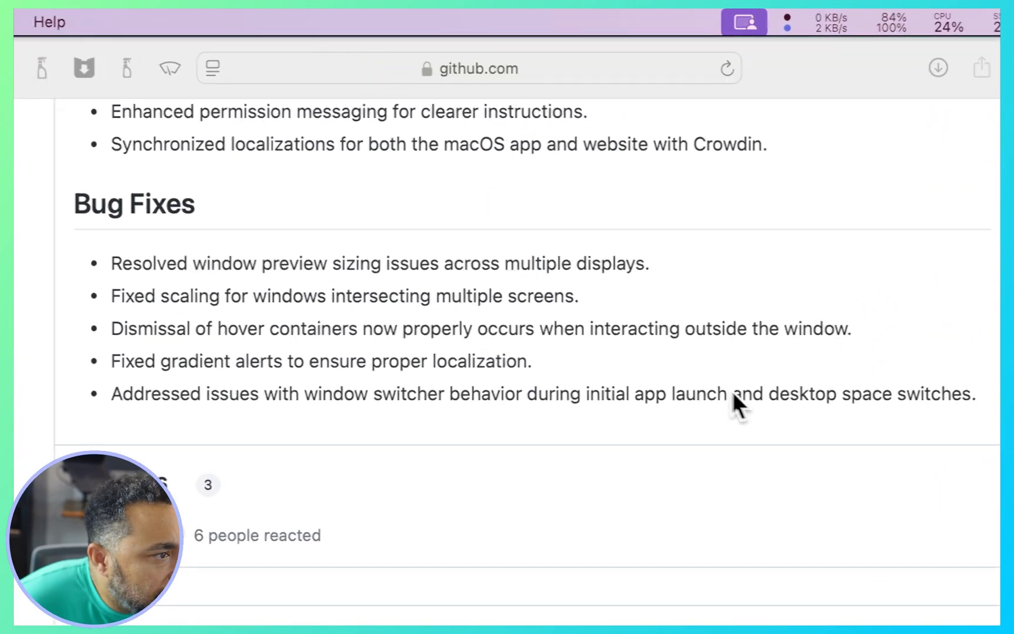
click(616, 48)
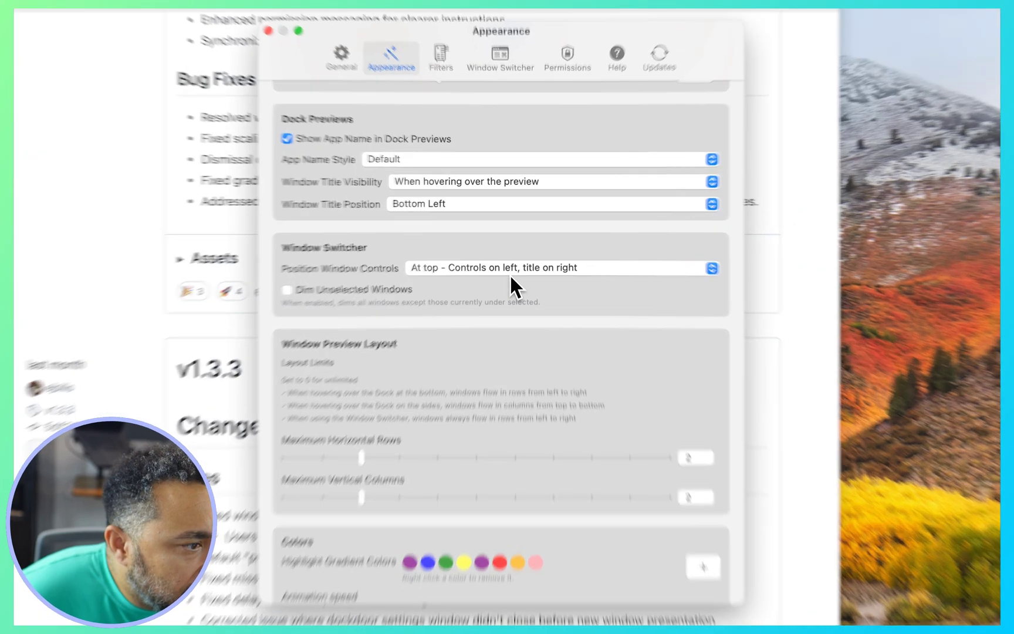
click(519, 253)
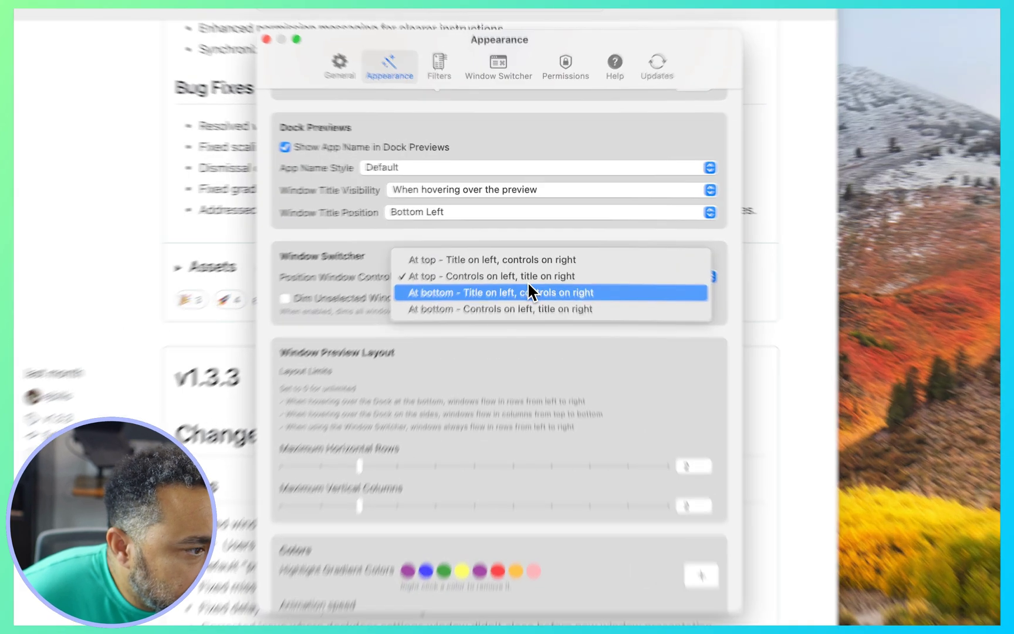
click(528, 266)
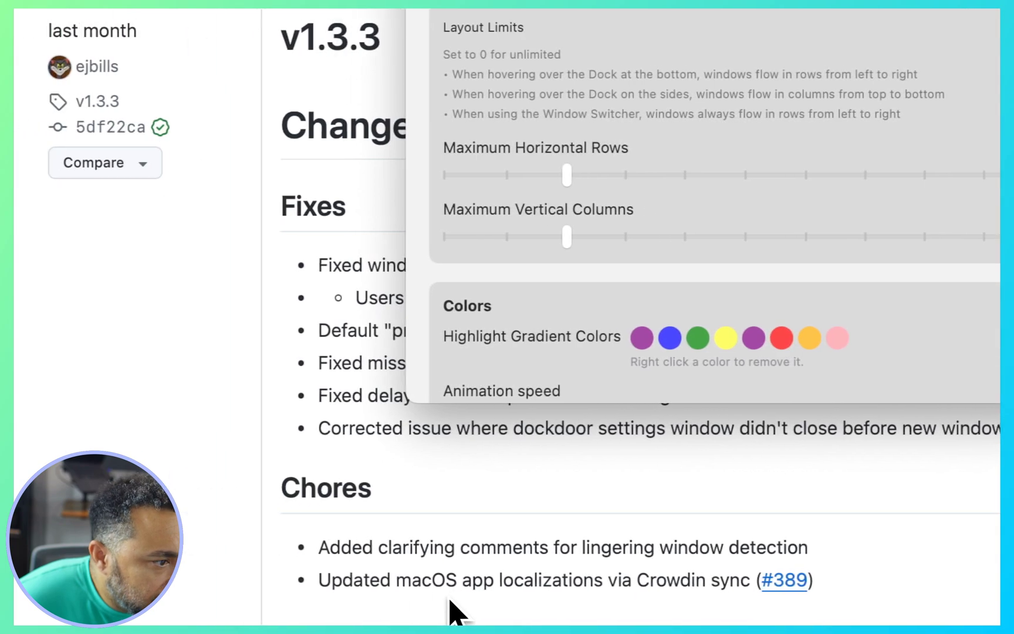
mouse_move(454, 613)
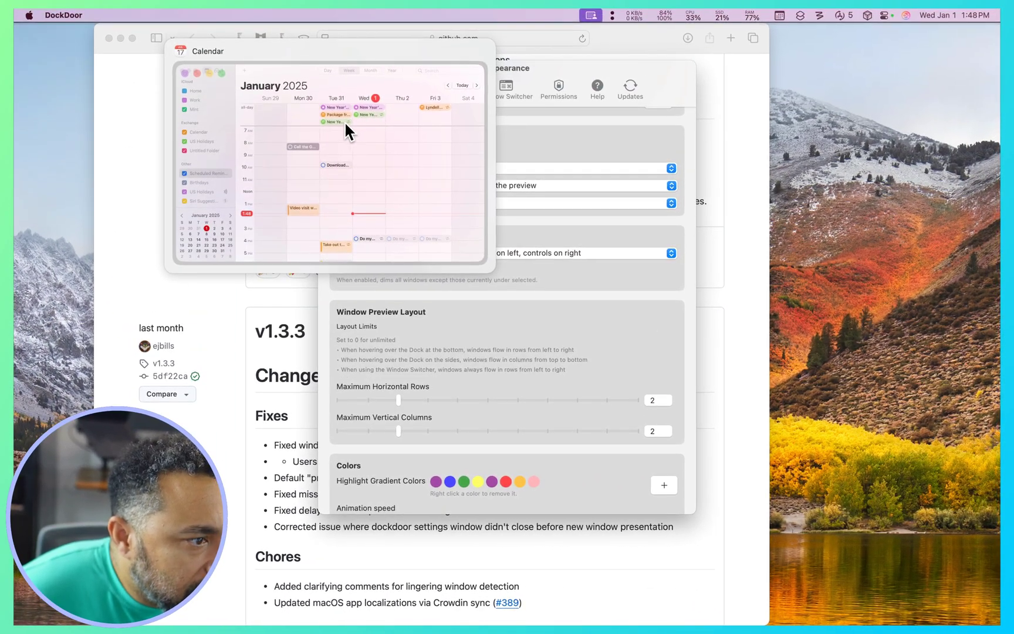
Drag the Calendar window out and close it, then pull the GitHub Safari window from its preview.
drag(344, 120, 623, 170)
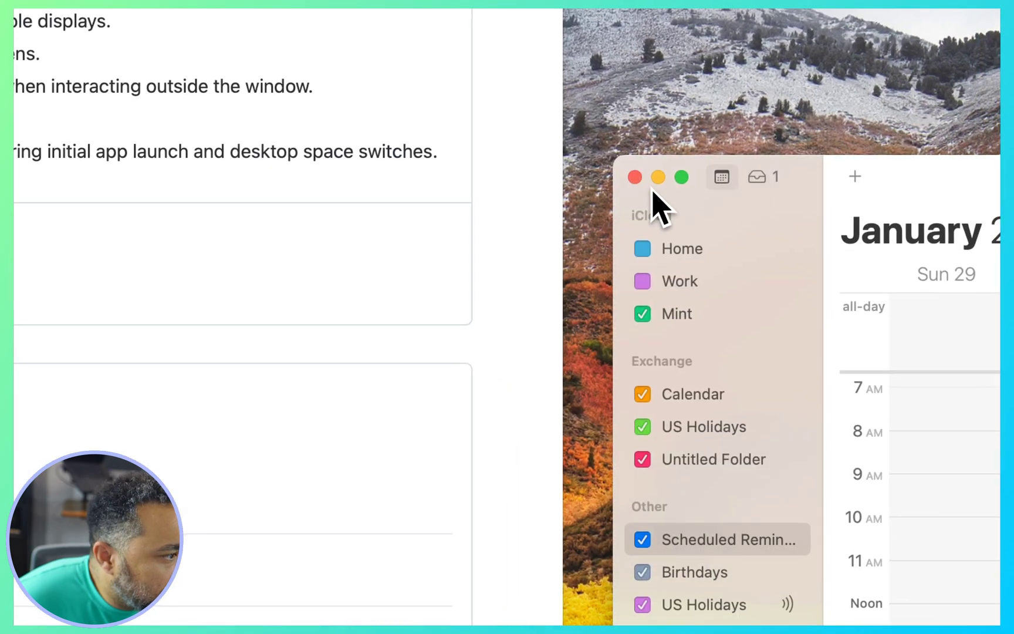
click(635, 177)
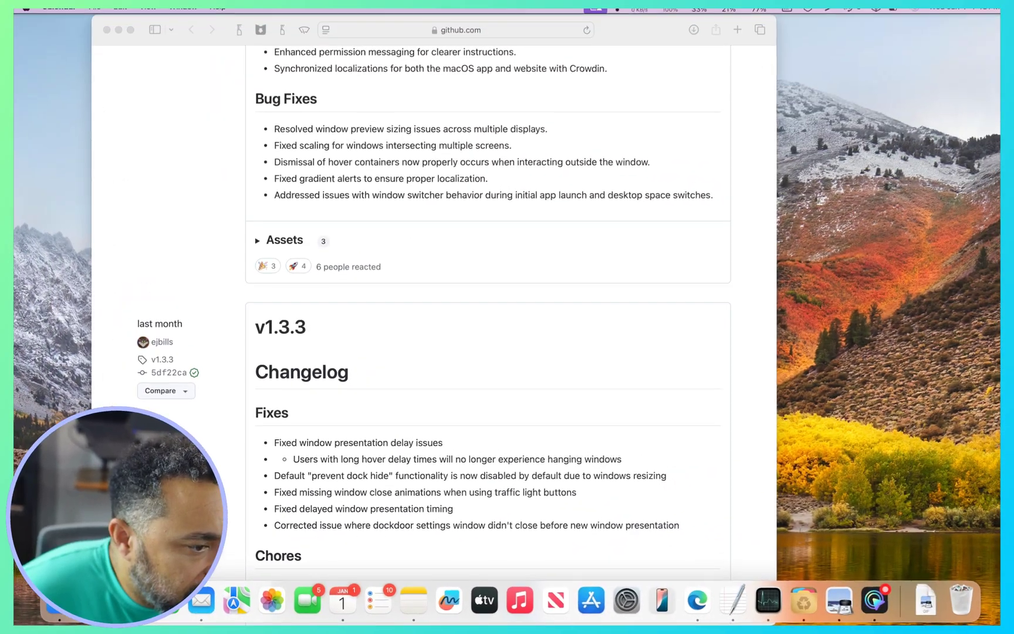
mouse_move(18, 587)
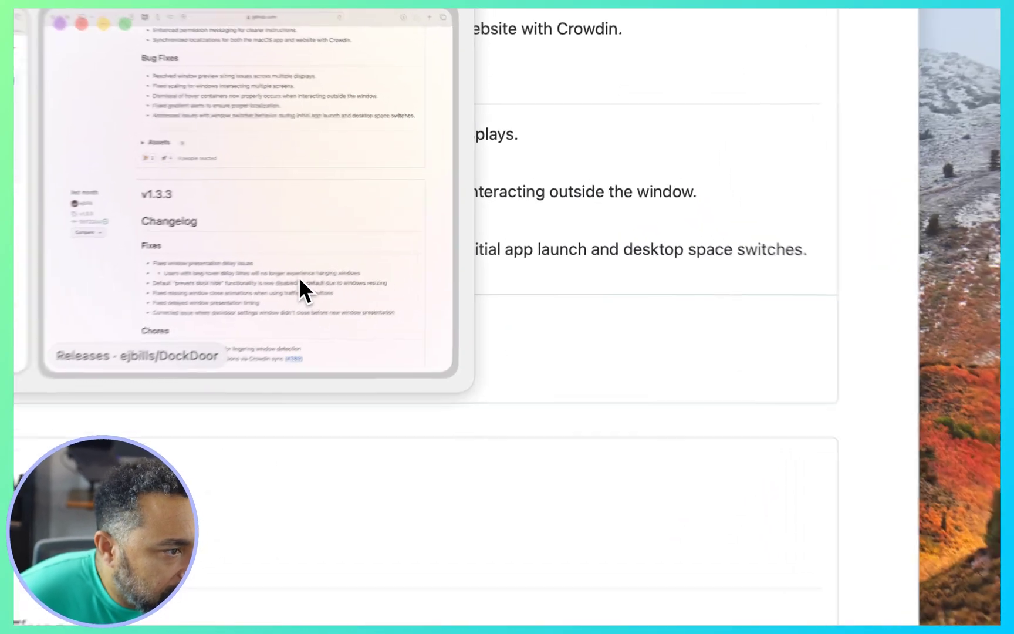
drag(427, 224, 528, 259)
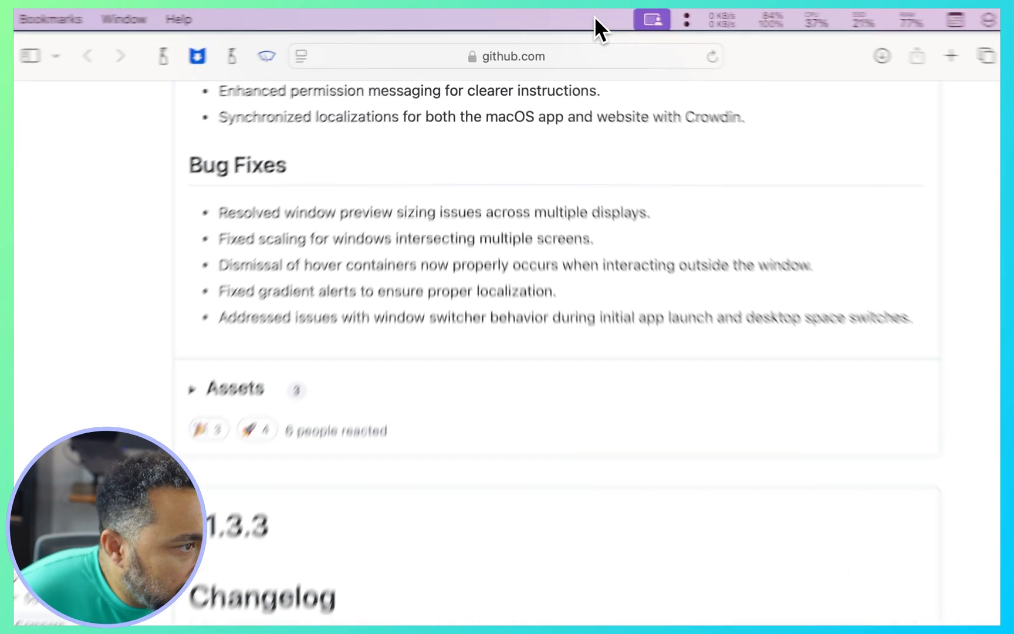
Open DockDoor's settings from the menu-bar icon to the Filters page.
click(534, 15)
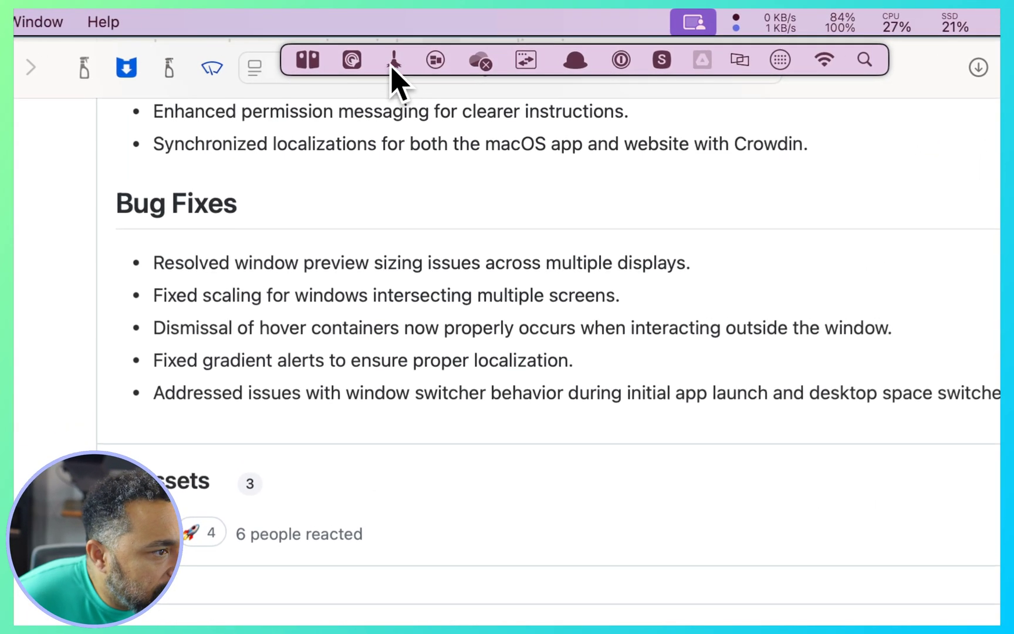
click(306, 59)
click(649, 47)
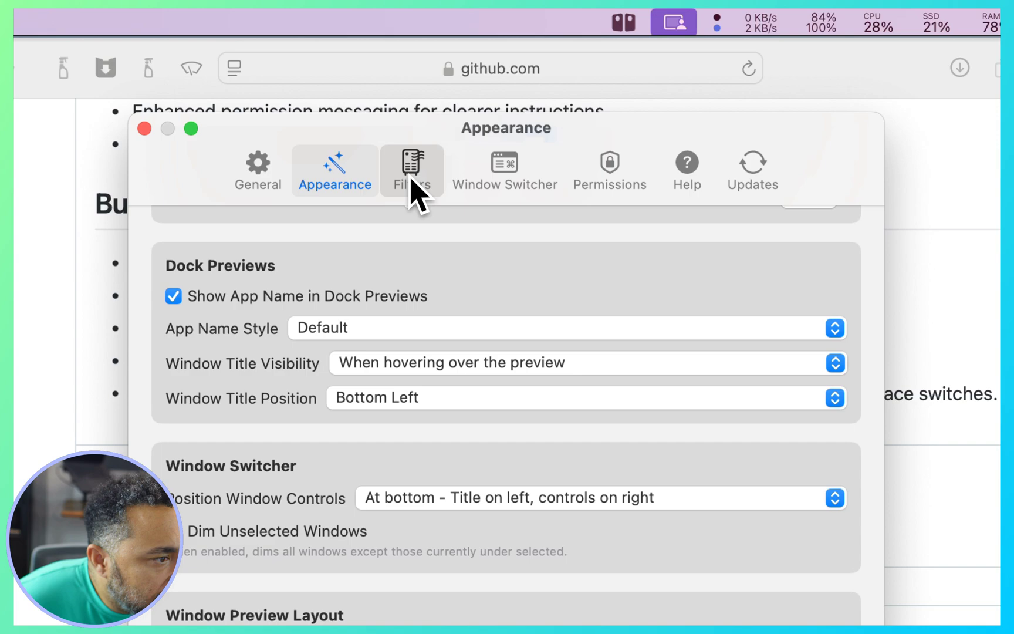
click(411, 181)
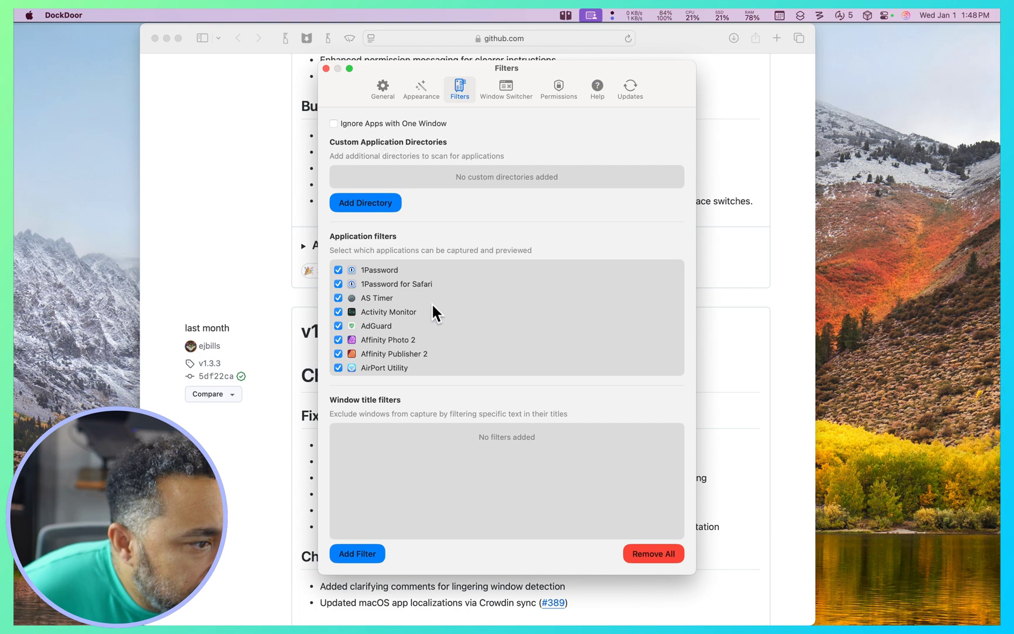
Scroll through the Application filters list reviewing the checked apps, then back to the top.
scroll(446, 286, down, 10)
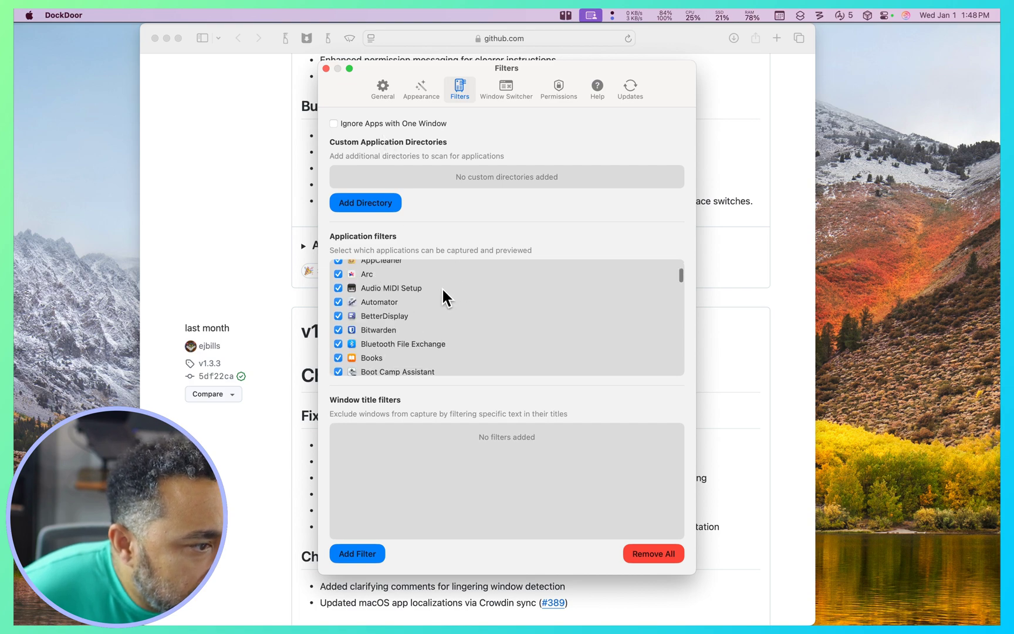
scroll(419, 345, down, 15)
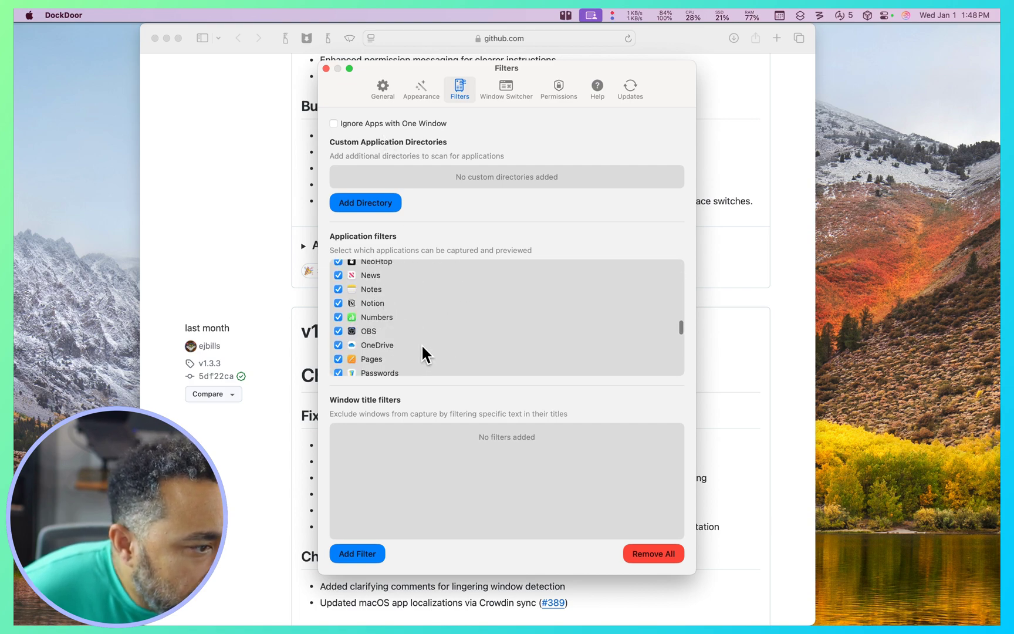
scroll(195, 168, down, 10)
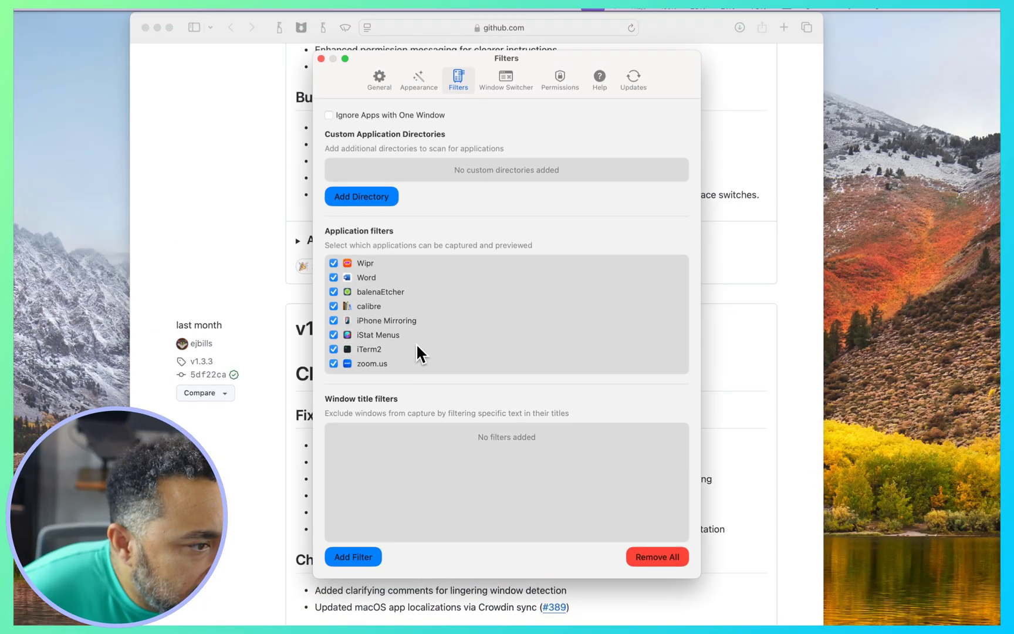
scroll(417, 344, up, 10)
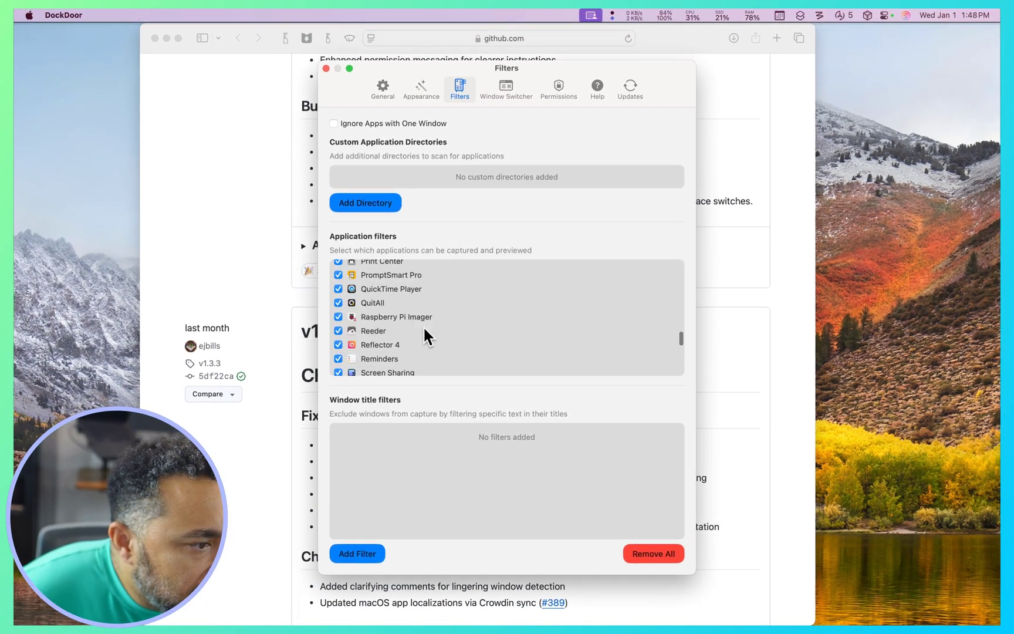
scroll(423, 326, up, 15)
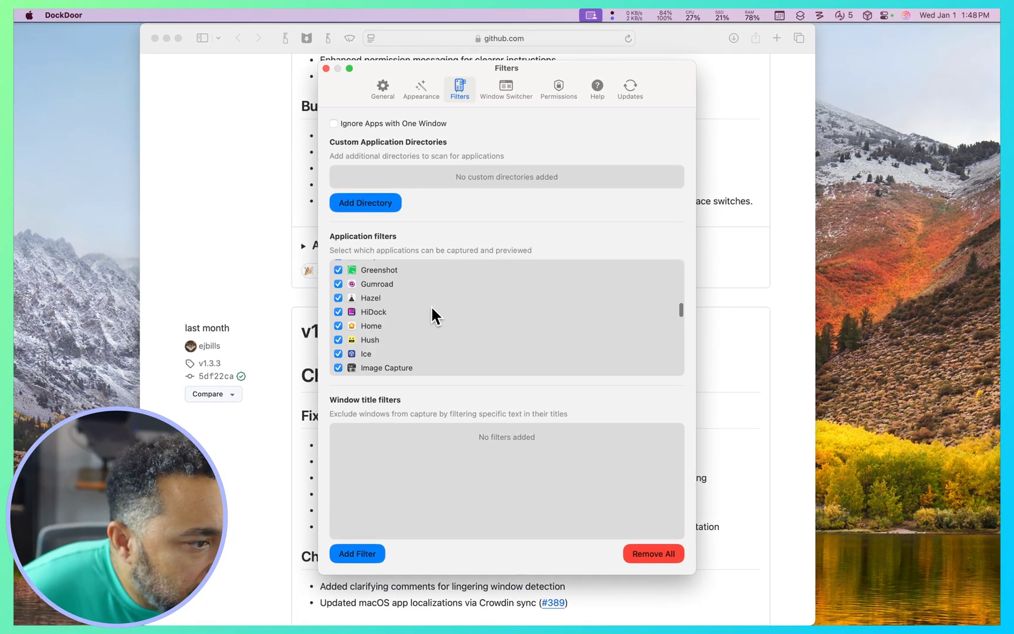
scroll(426, 286, up, 10)
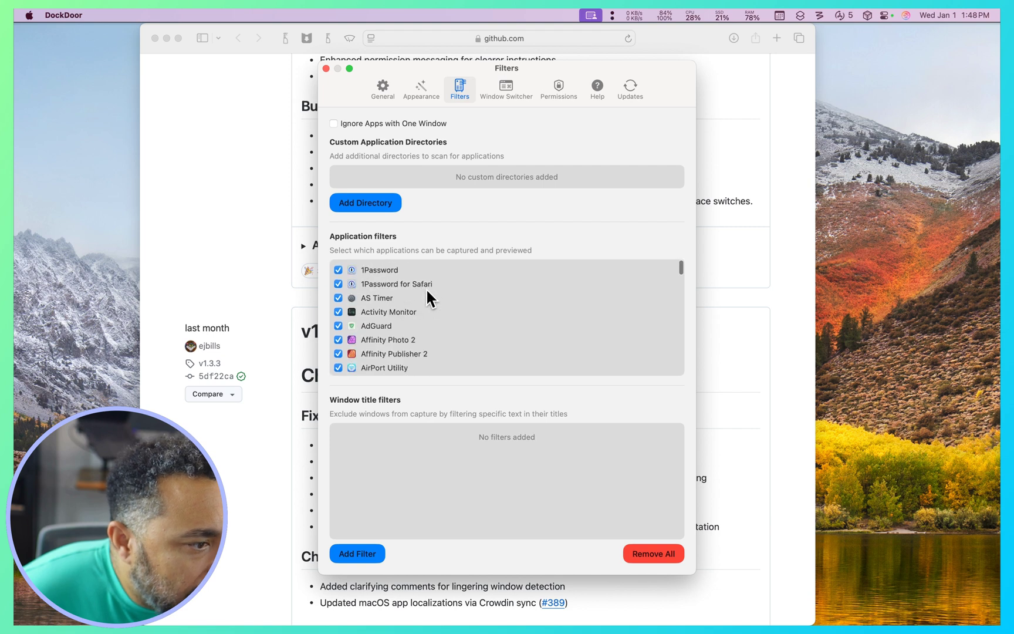
scroll(427, 287, down, 10)
scroll(430, 297, up, 10)
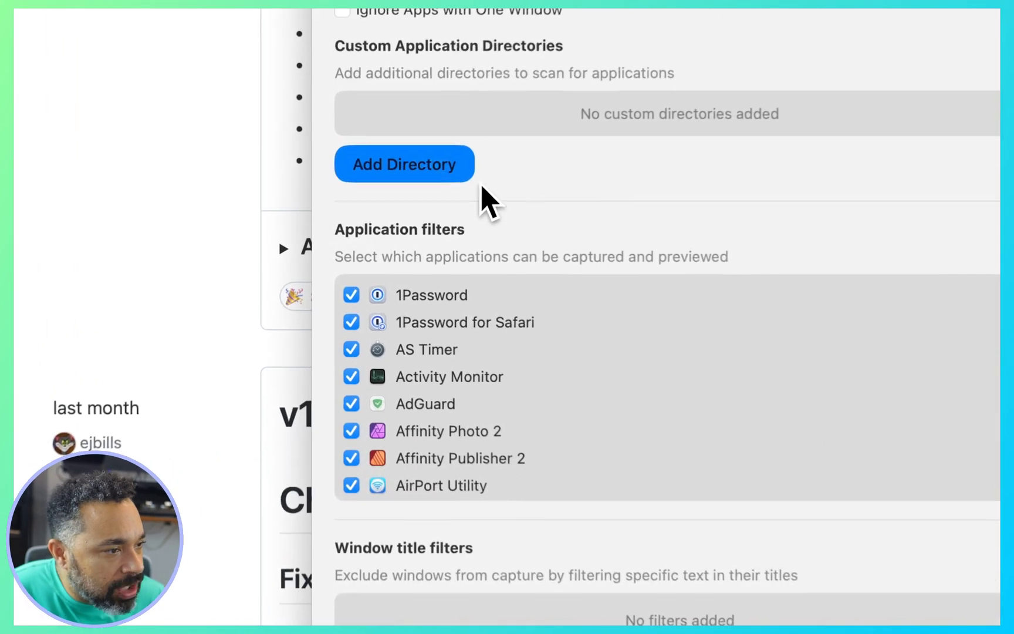
Add /Volumes/External Home/Applications as a custom application directory and review the filters list.
click(431, 186)
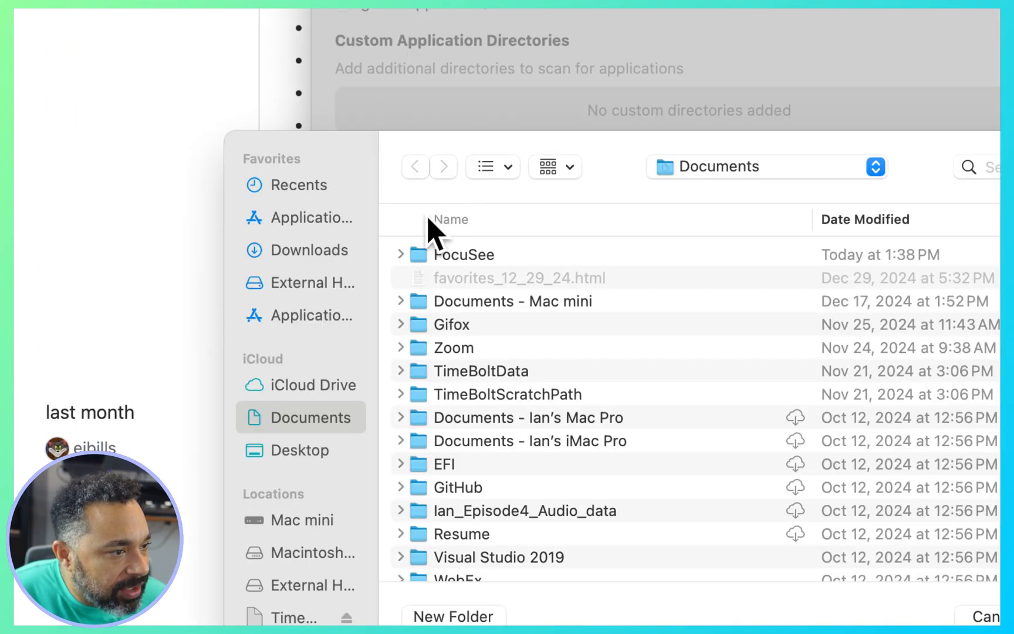
click(324, 221)
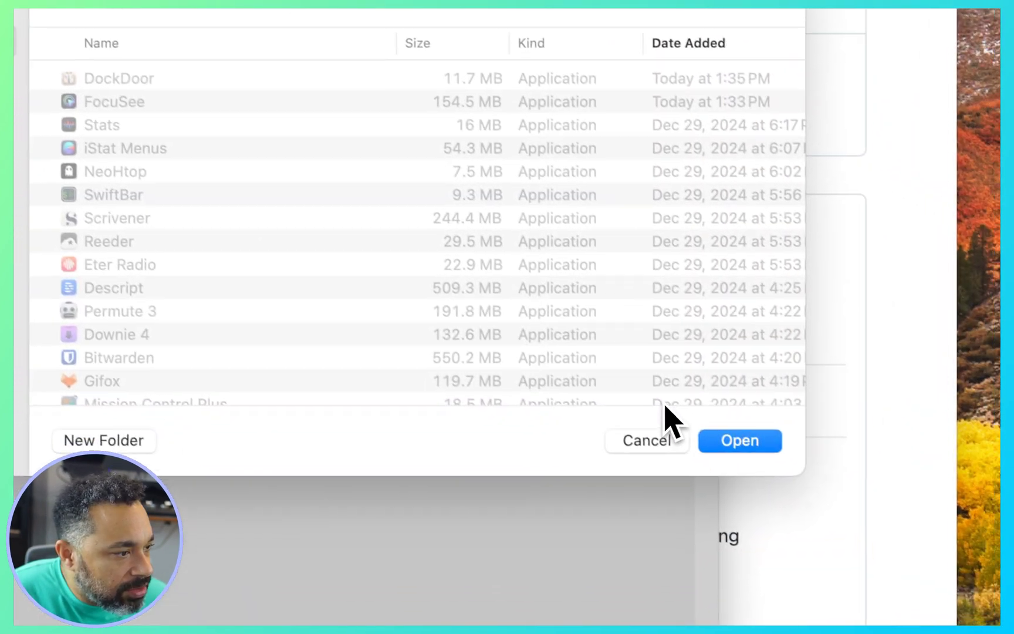
click(998, 579)
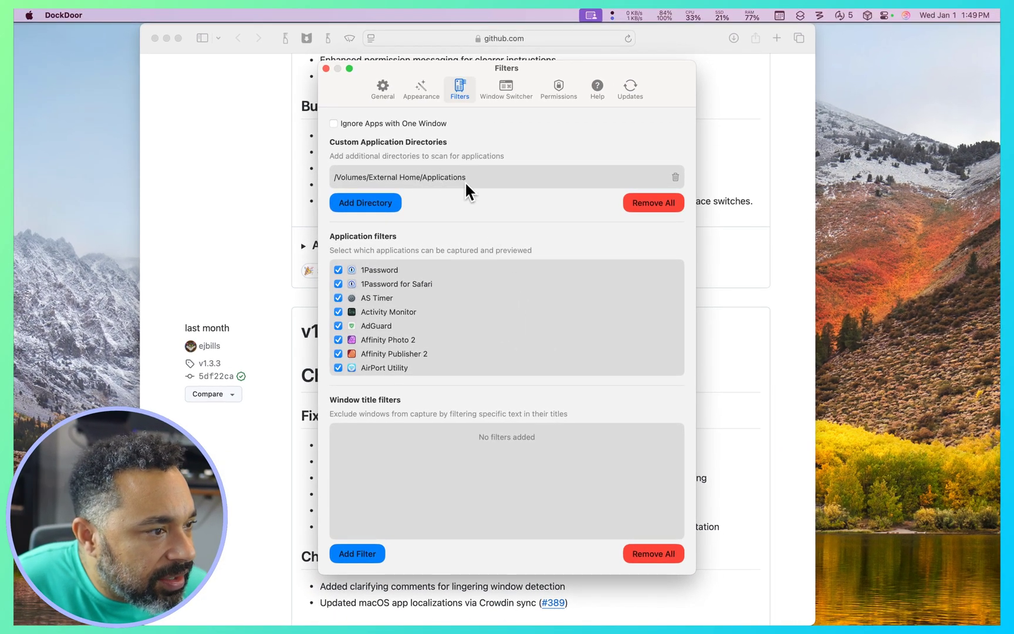
scroll(476, 365, down, 15)
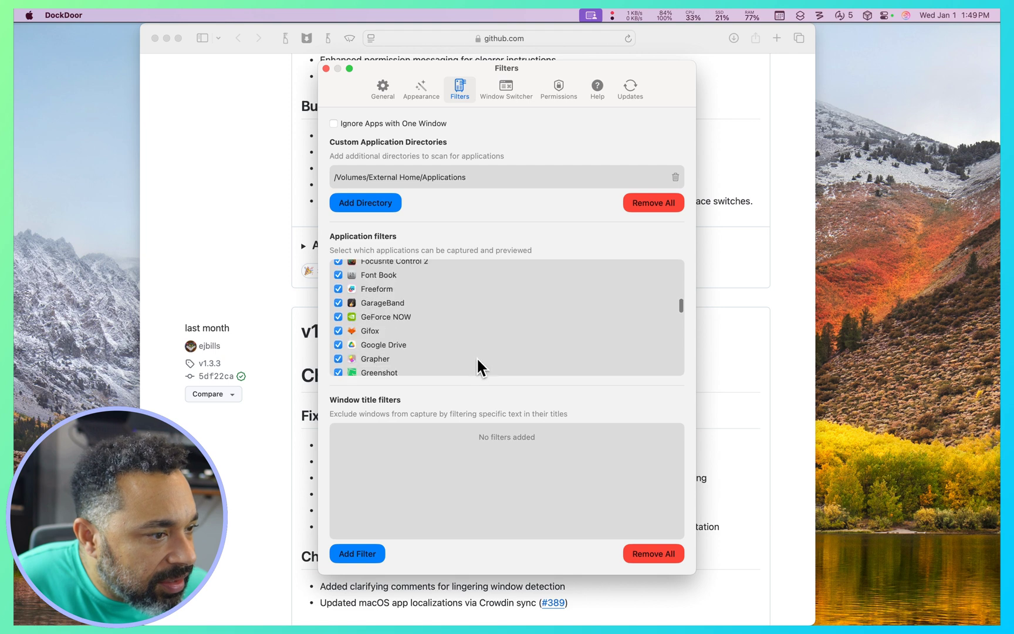
scroll(478, 358, down, 15)
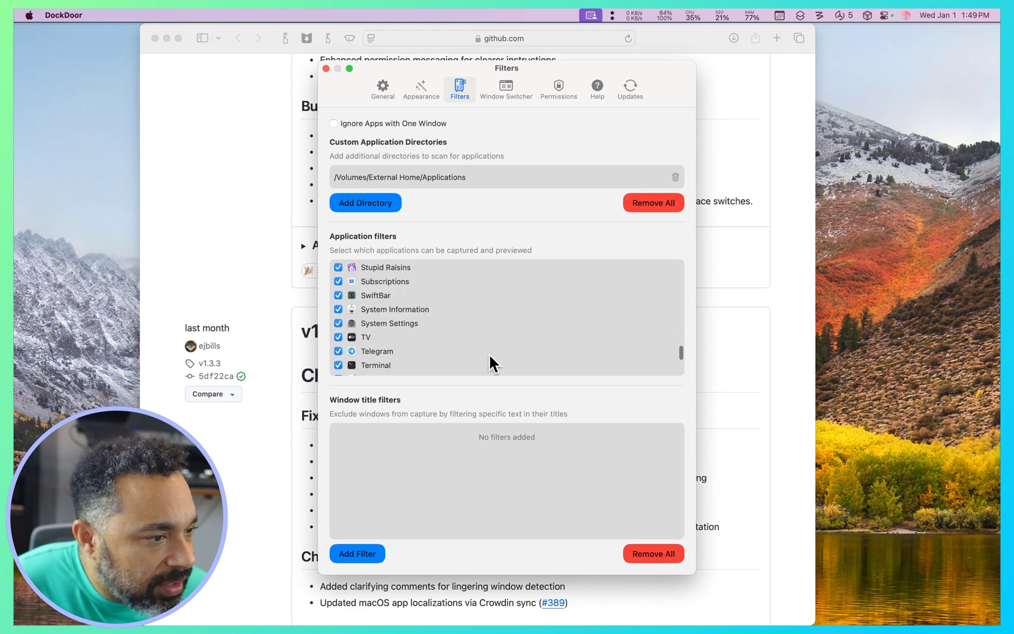
scroll(499, 349, up, 15)
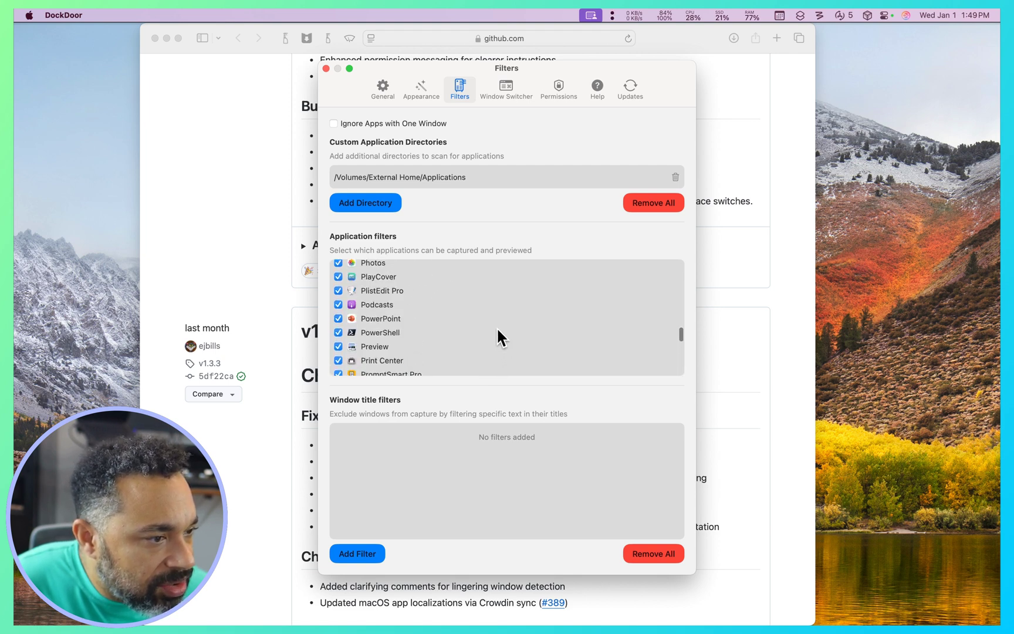
scroll(491, 320, up, 10)
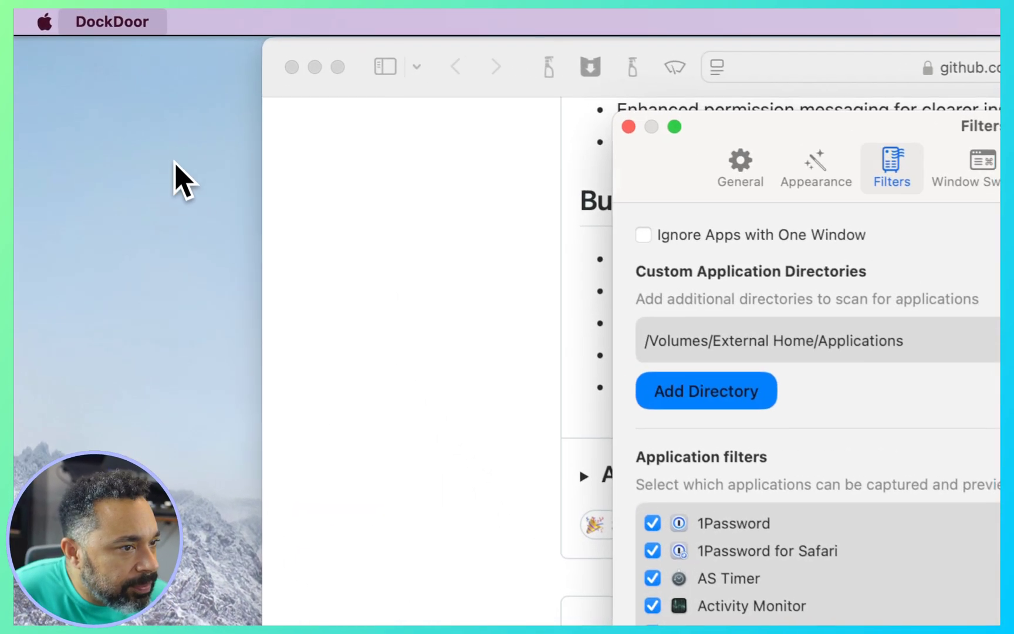
Close the Filters settings window and open DockDoor's status menu.
click(53, 19)
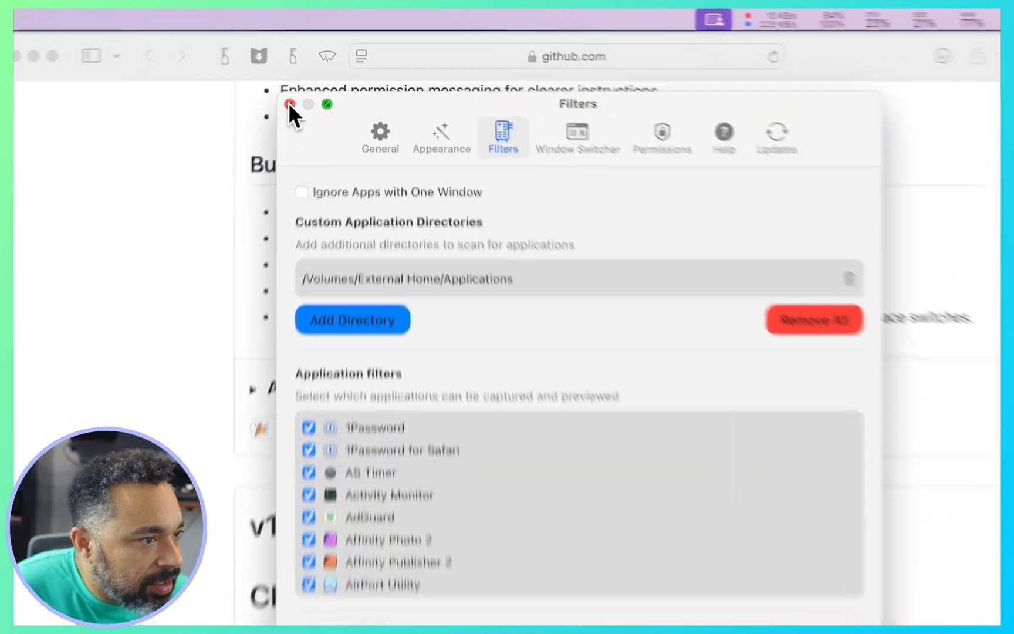
click(325, 68)
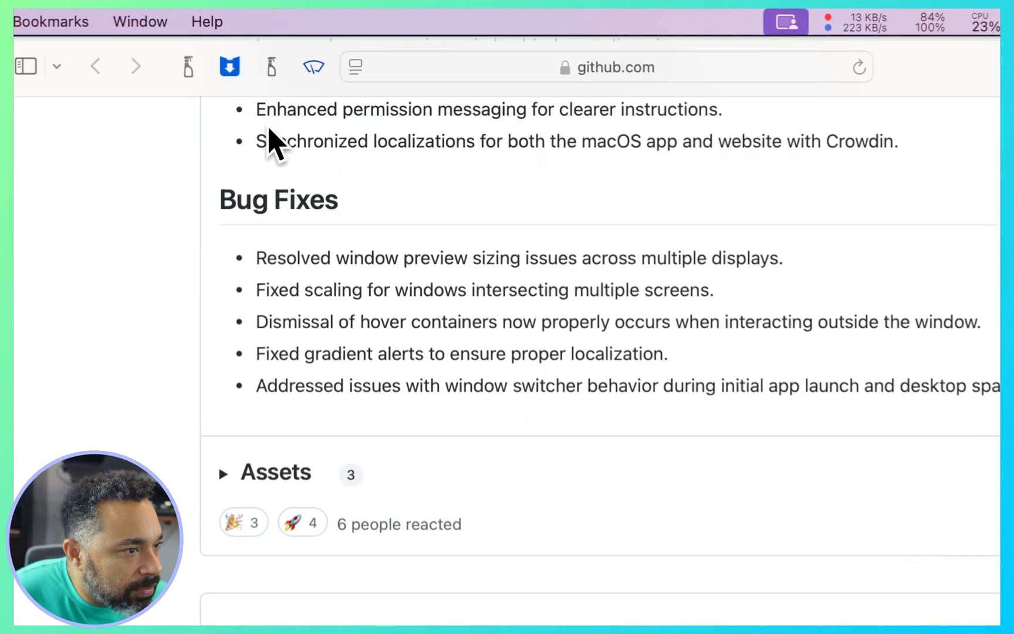
click(529, 32)
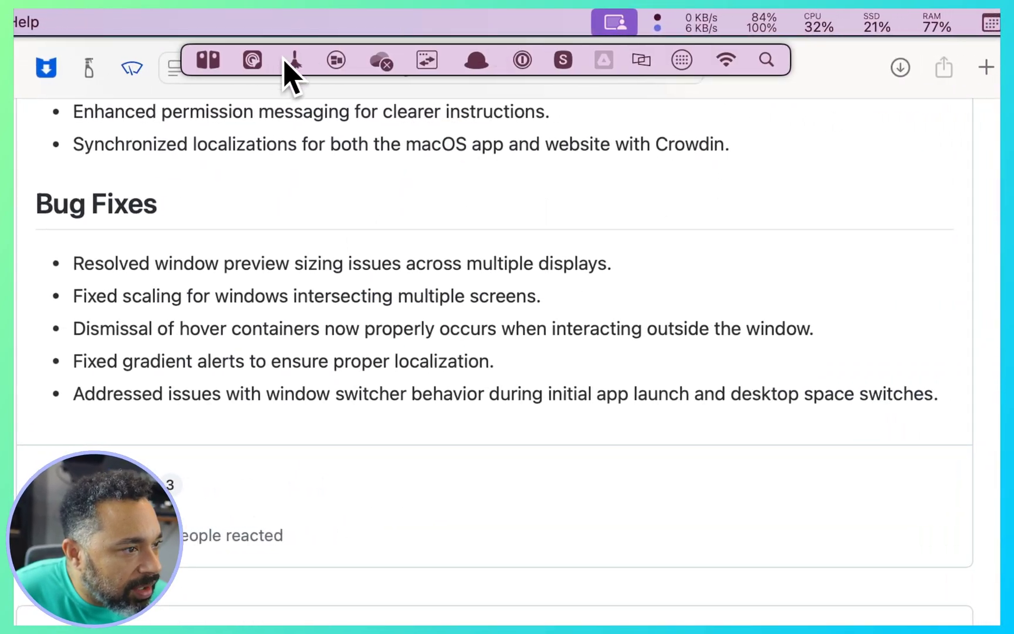
click(223, 61)
Check the window previews of Dock icons on the clear desktop.
click(733, 88)
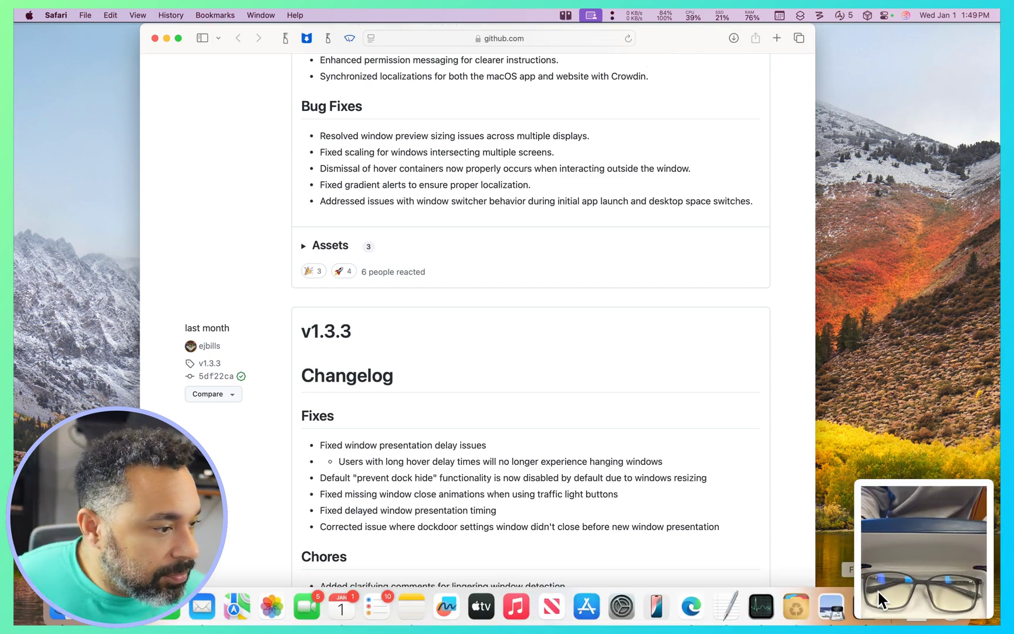
mouse_move(790, 598)
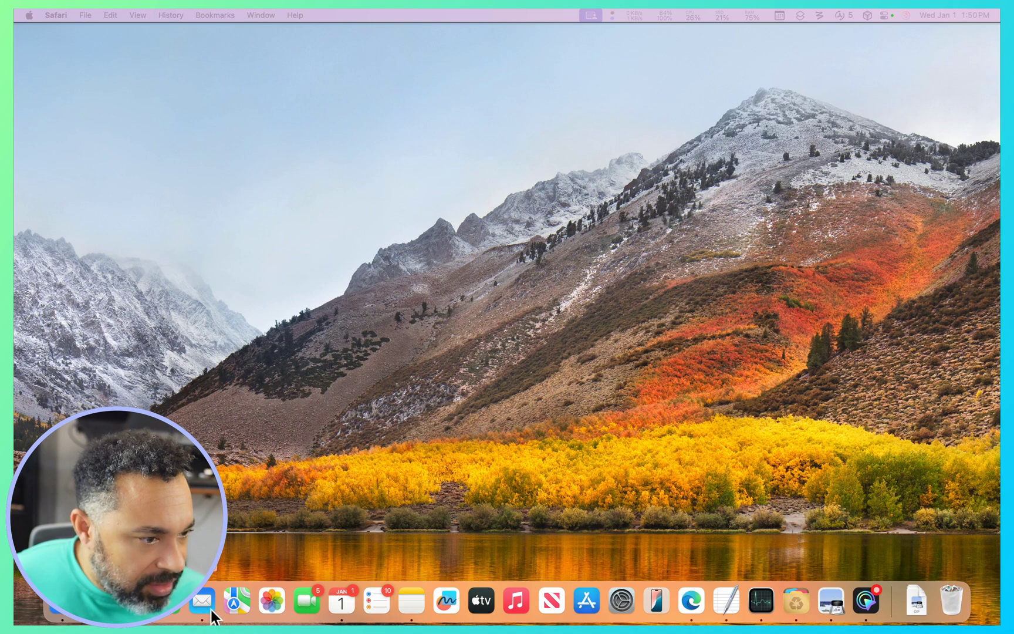
mouse_move(62, 600)
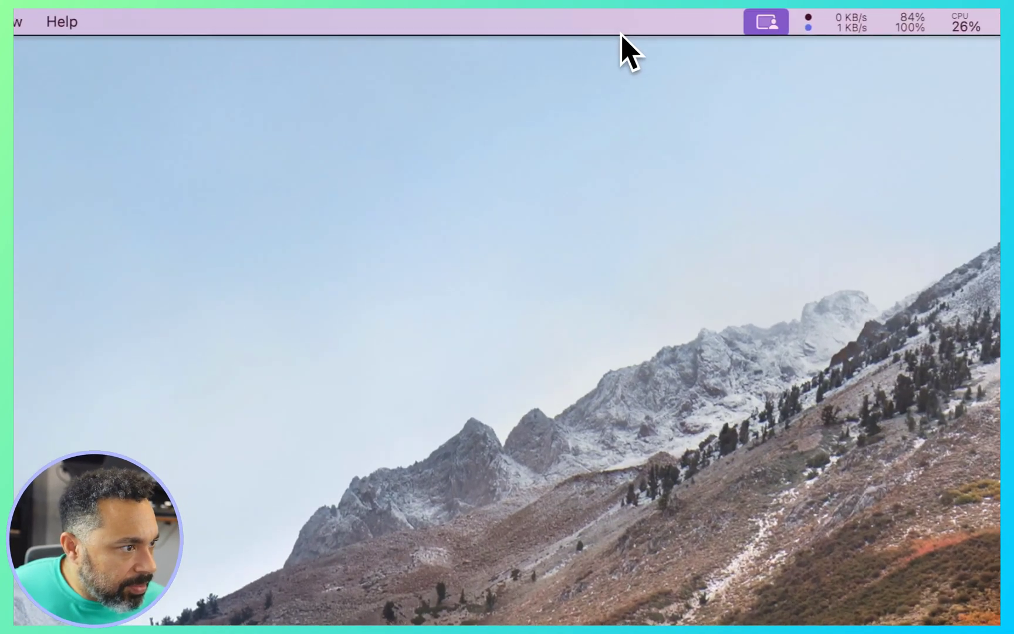
Reopen DockDoor's settings from the menu-bar icon on the Appearance page.
mouse_move(509, 20)
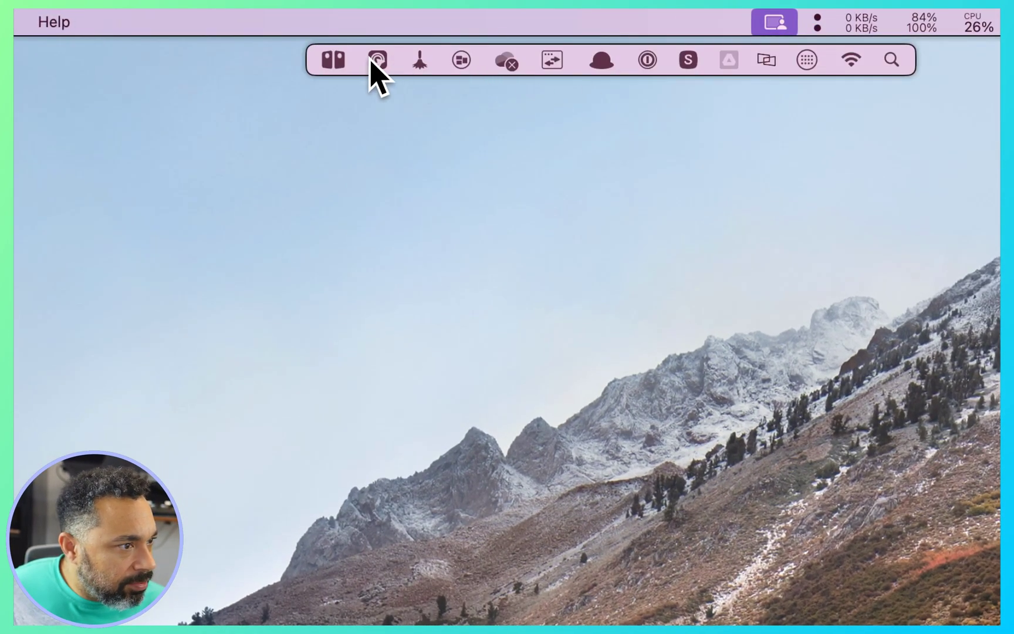
click(344, 60)
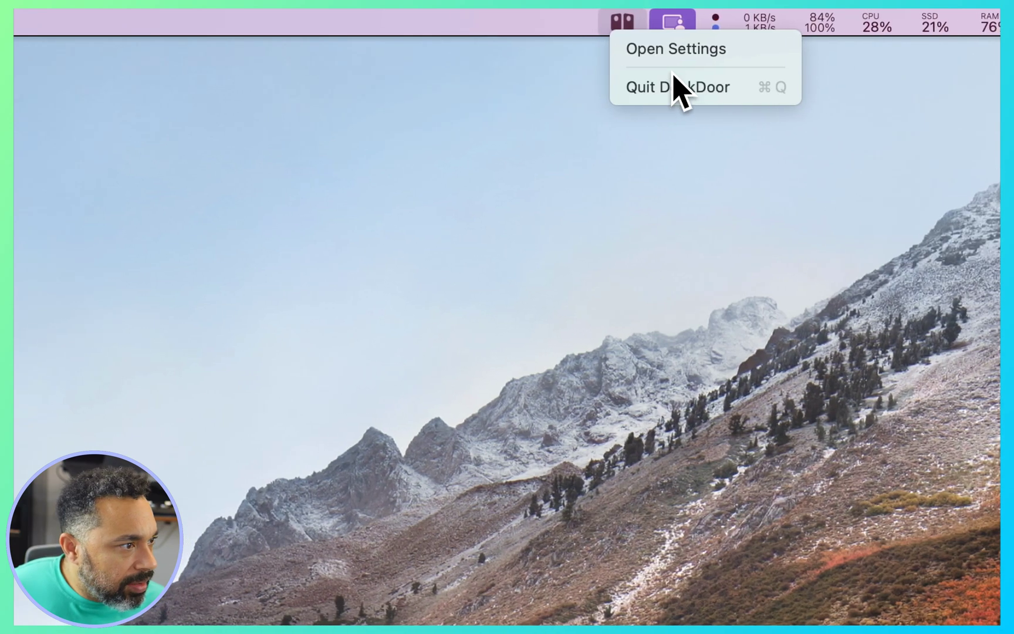
click(661, 53)
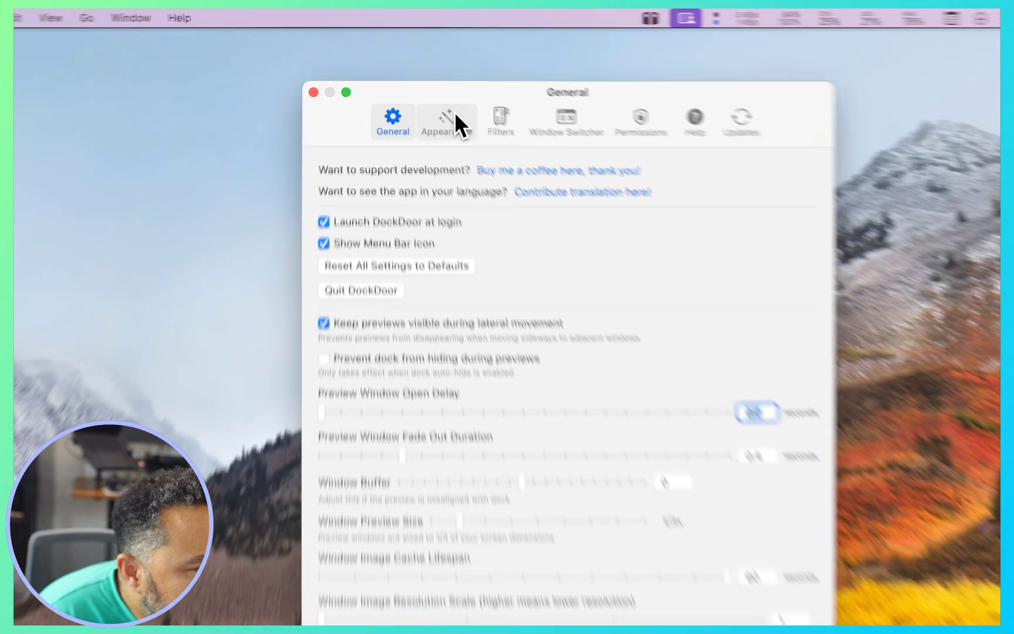
click(420, 88)
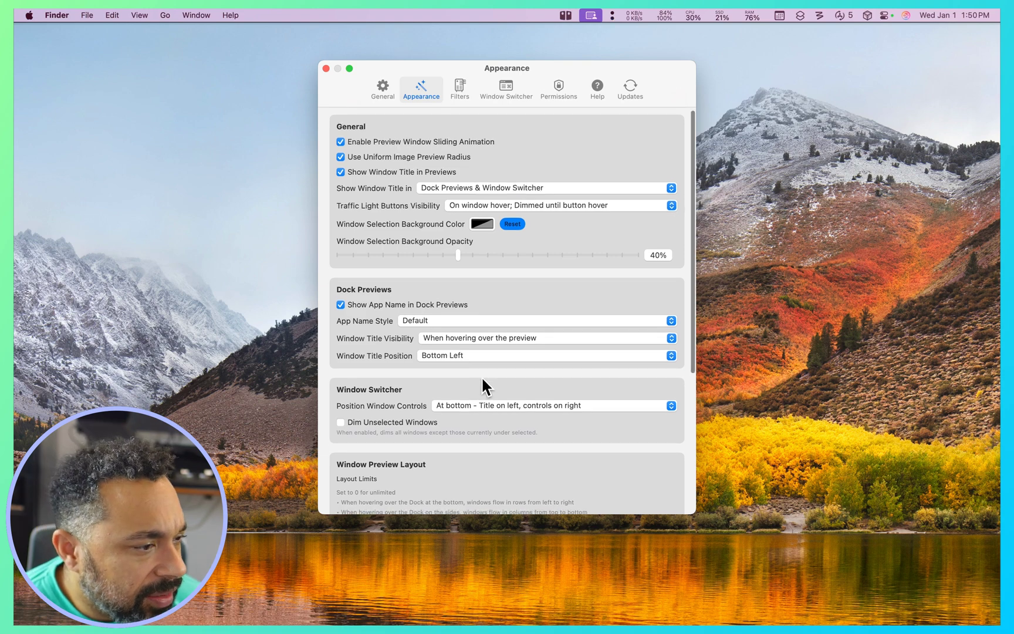
Set Position Window Controls to 'At top - Title on left, controls on right'.
scroll(481, 377, down, 3)
click(497, 346)
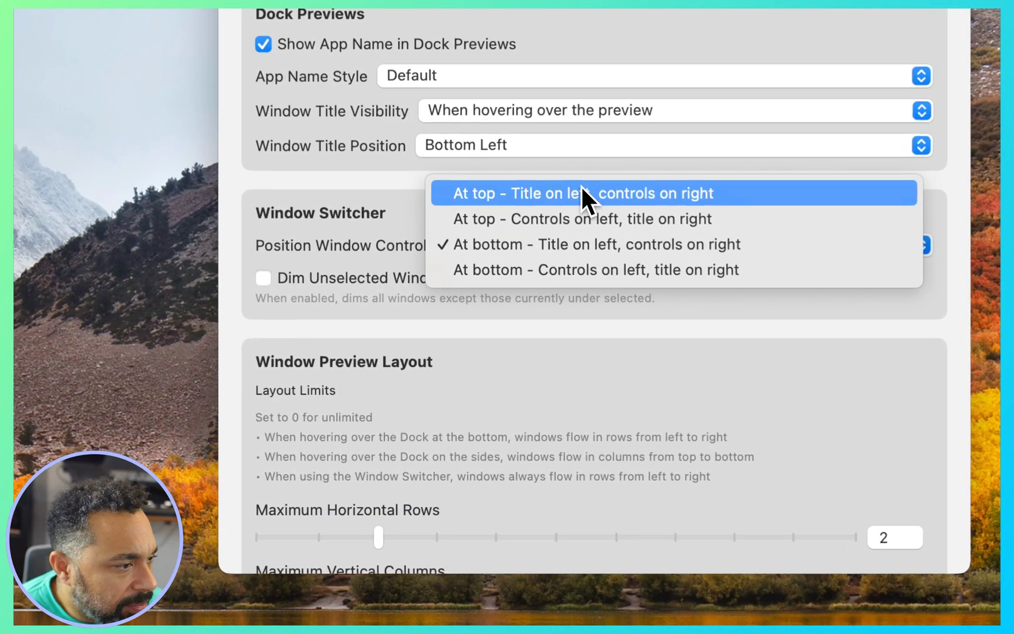
click(572, 206)
Set Maximum Horizontal Rows to 0 and lower Animation speed from 0.45 to 0.20 seconds.
scroll(570, 197, down, 5)
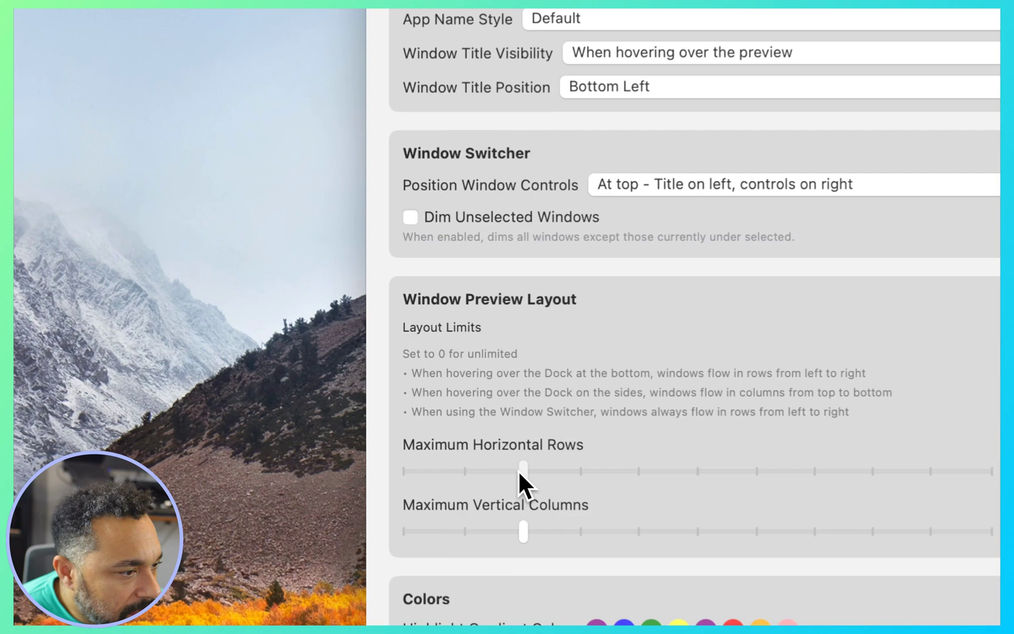
drag(399, 398, 349, 398)
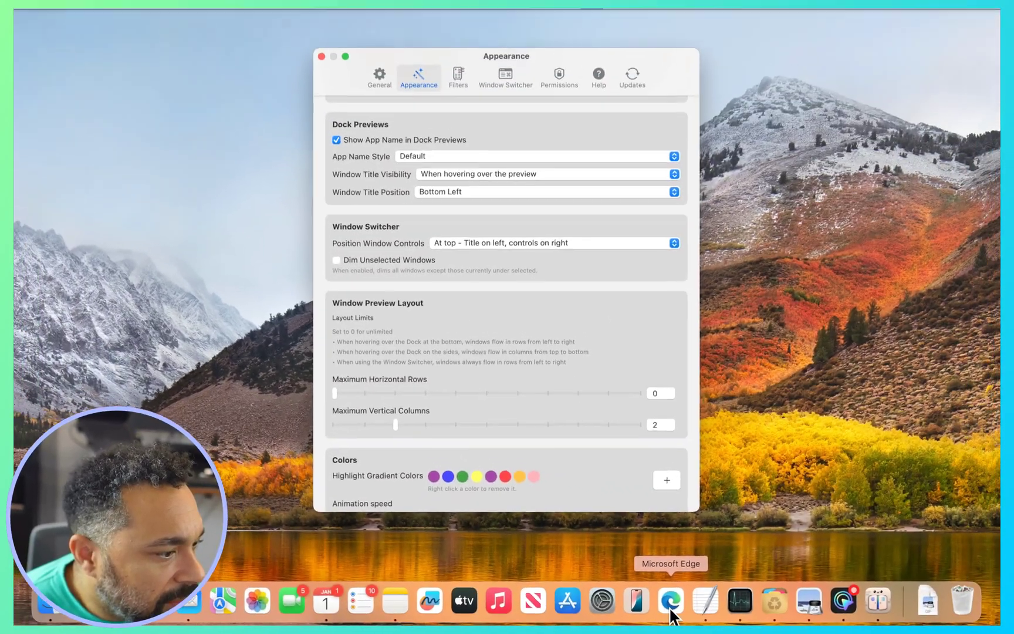
mouse_move(774, 605)
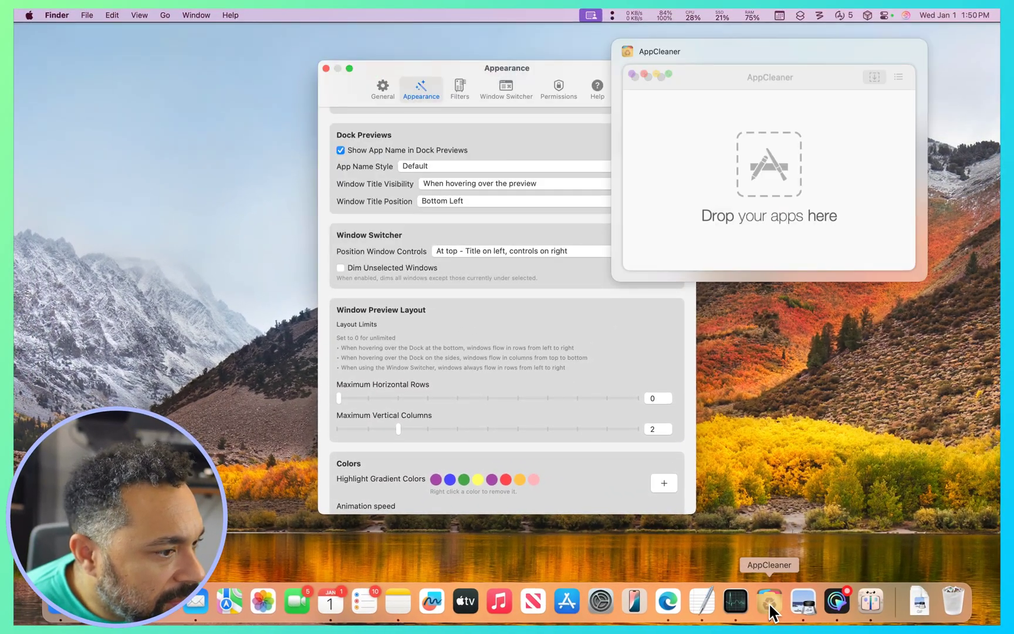
scroll(520, 336, down, 1)
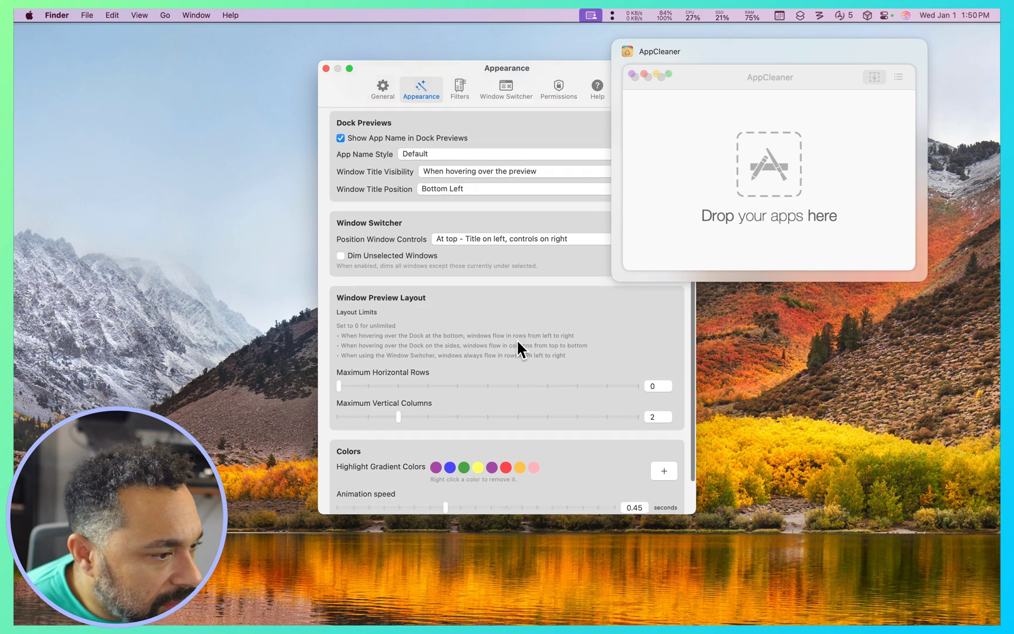
scroll(517, 348, down, 3)
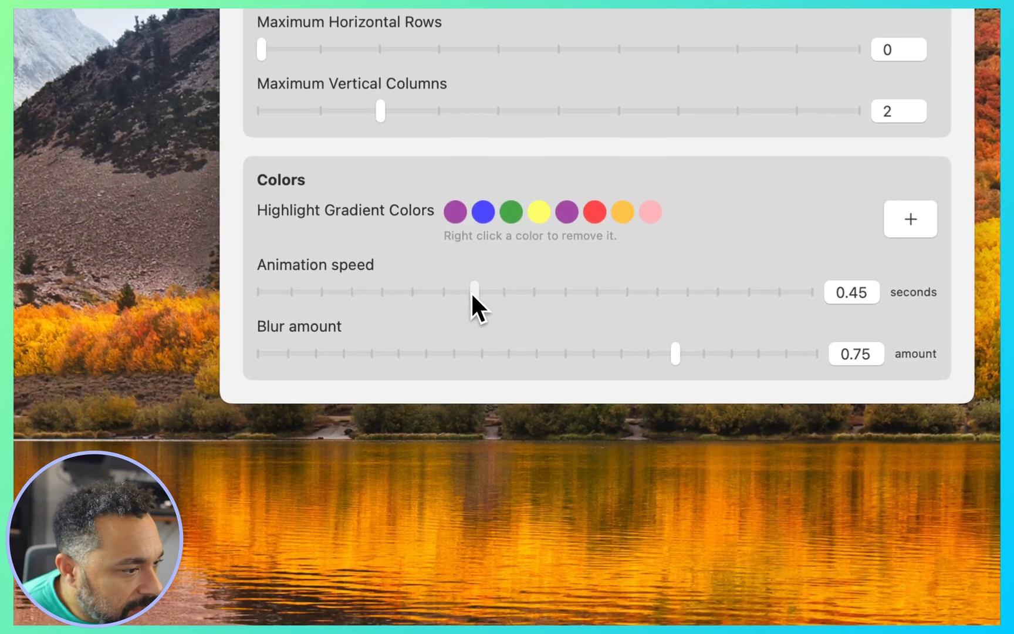
drag(445, 460, 406, 454)
drag(394, 284, 315, 293)
mouse_move(652, 573)
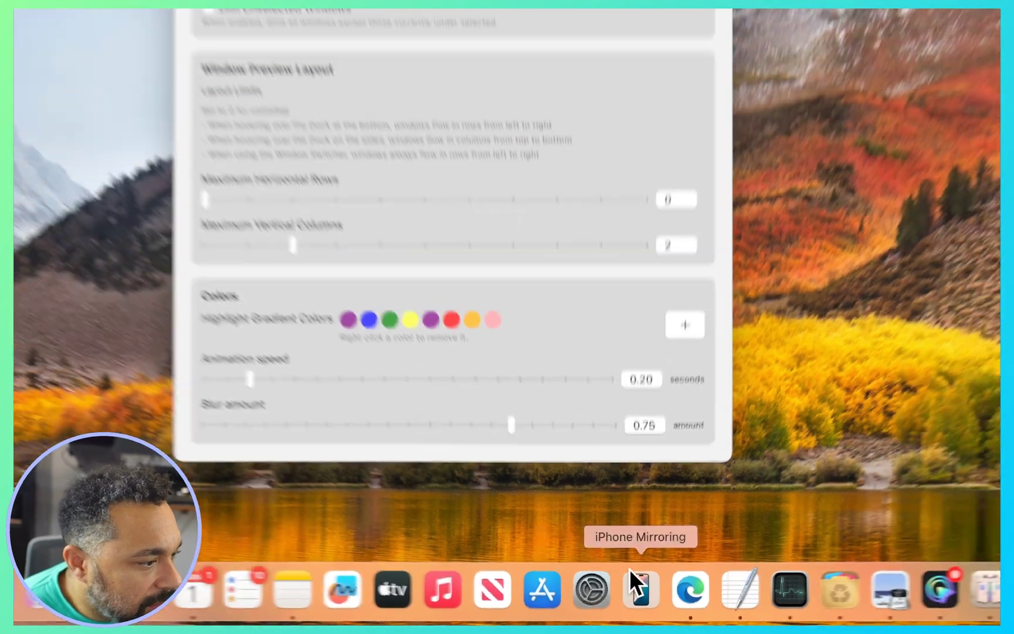
click(840, 589)
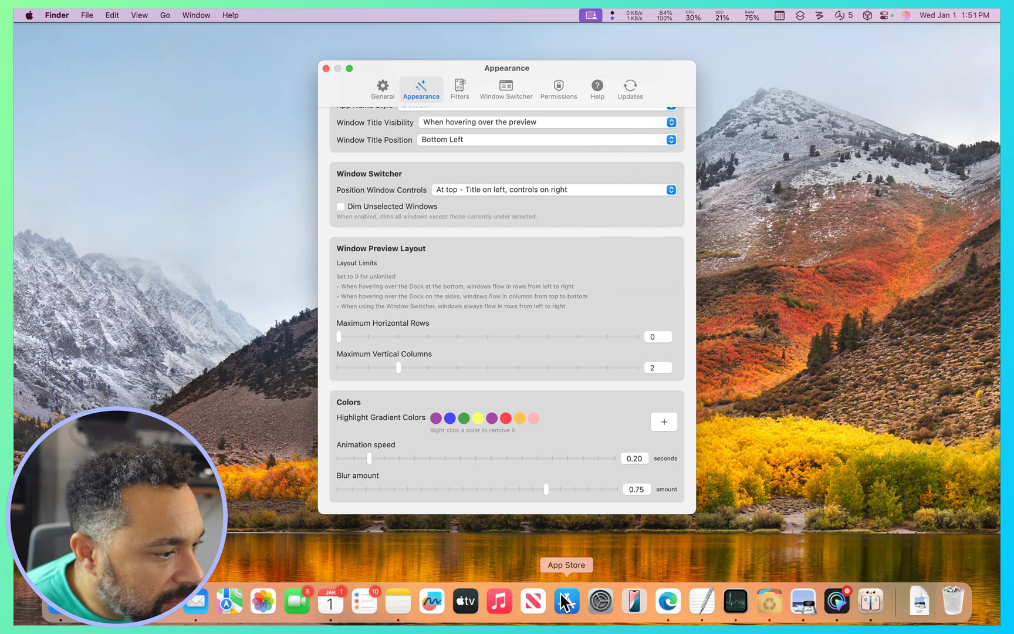
Launch the App Store and minimize its window, then launch Microsoft Edge to a New Tab page.
click(558, 600)
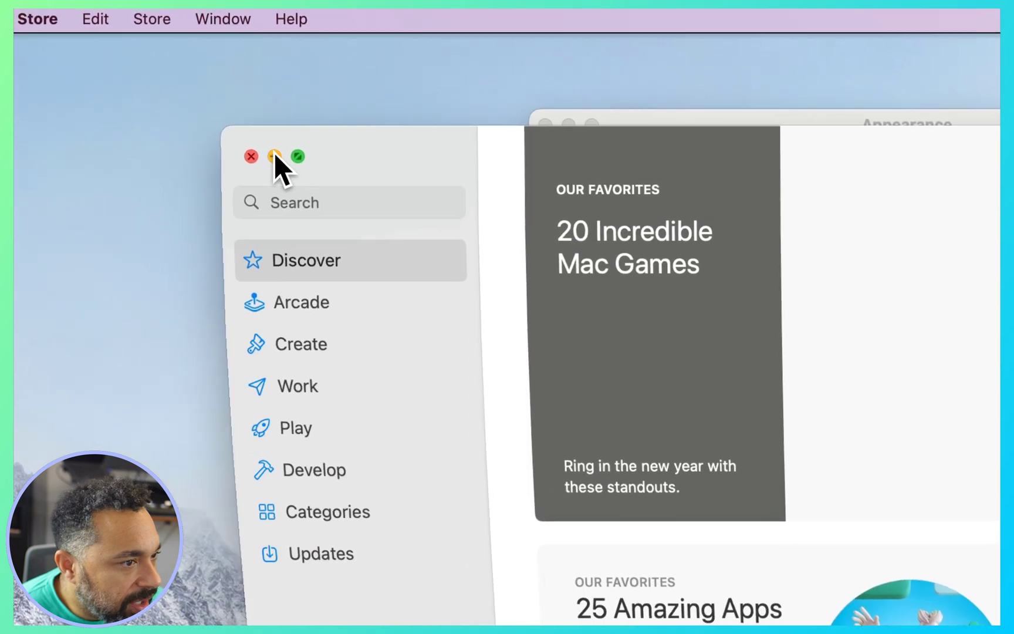
click(275, 155)
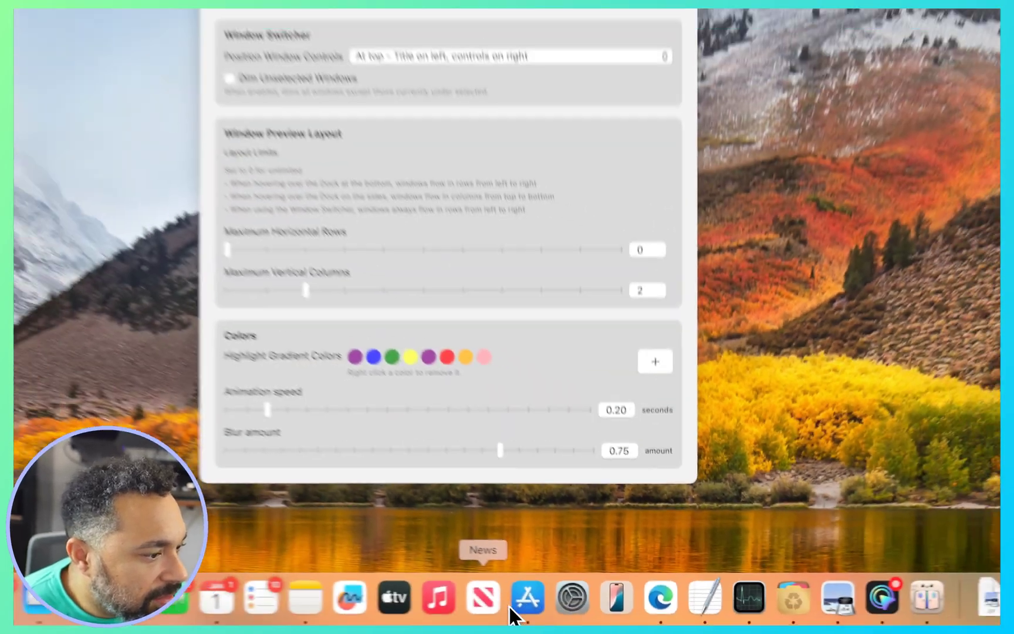
mouse_move(551, 605)
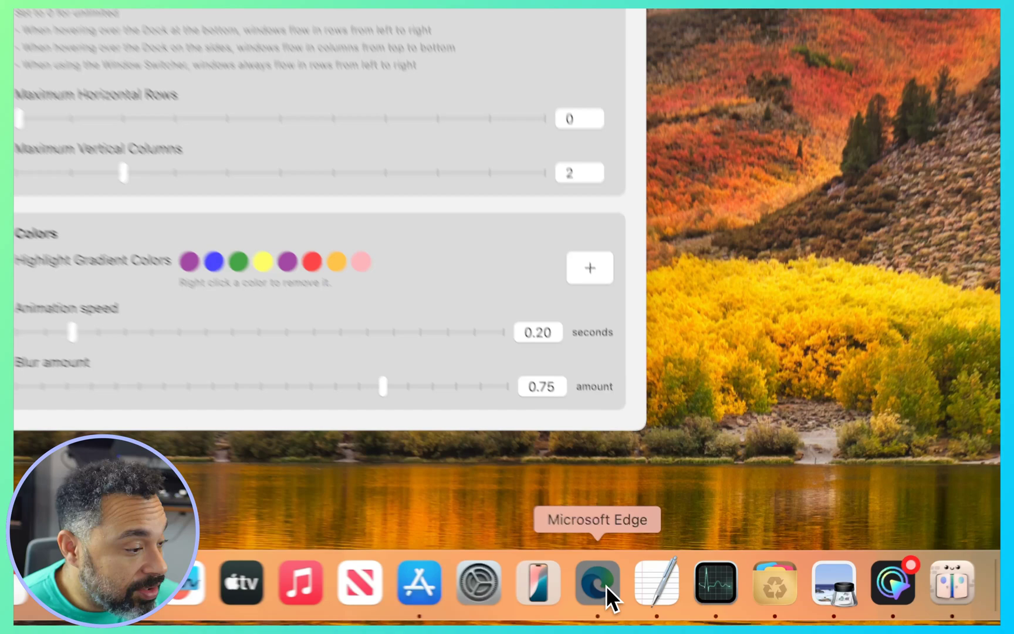
click(670, 602)
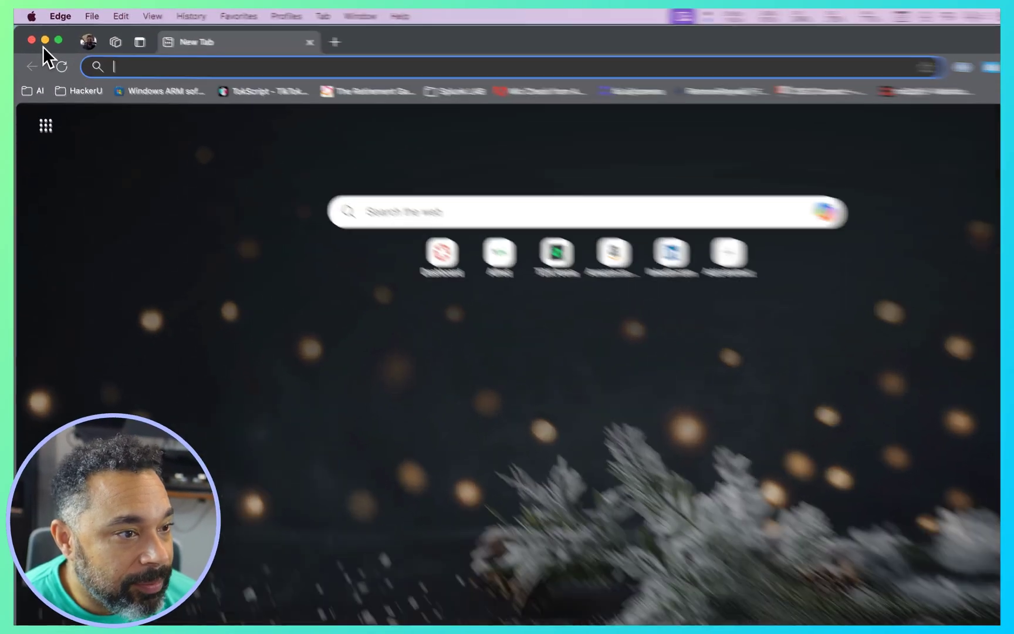
Minimize Edge, then launch Notes and Calendar from the Dock and minimize each.
click(41, 37)
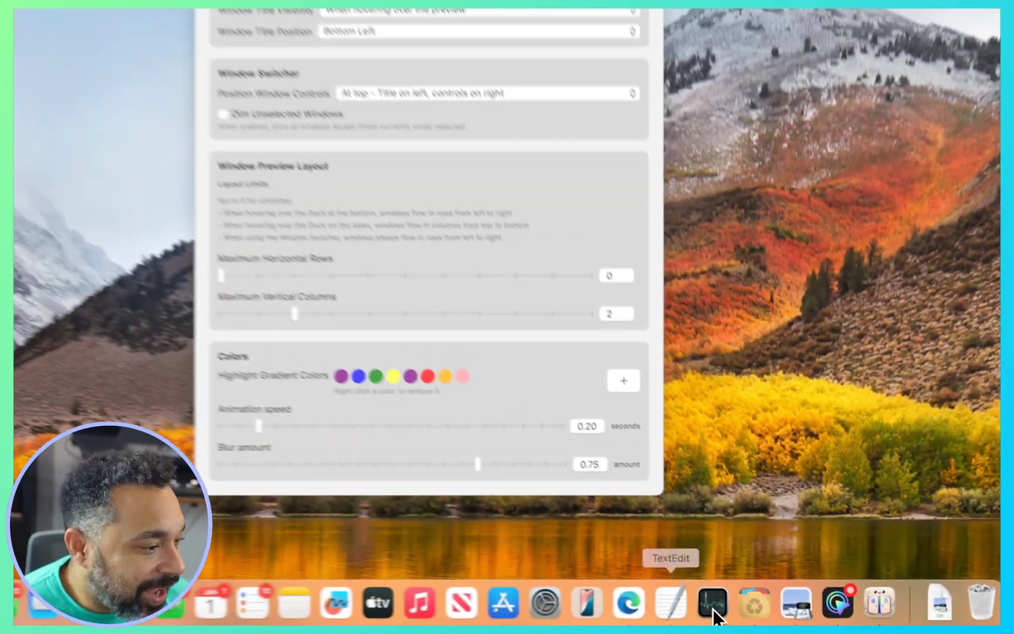
mouse_move(663, 602)
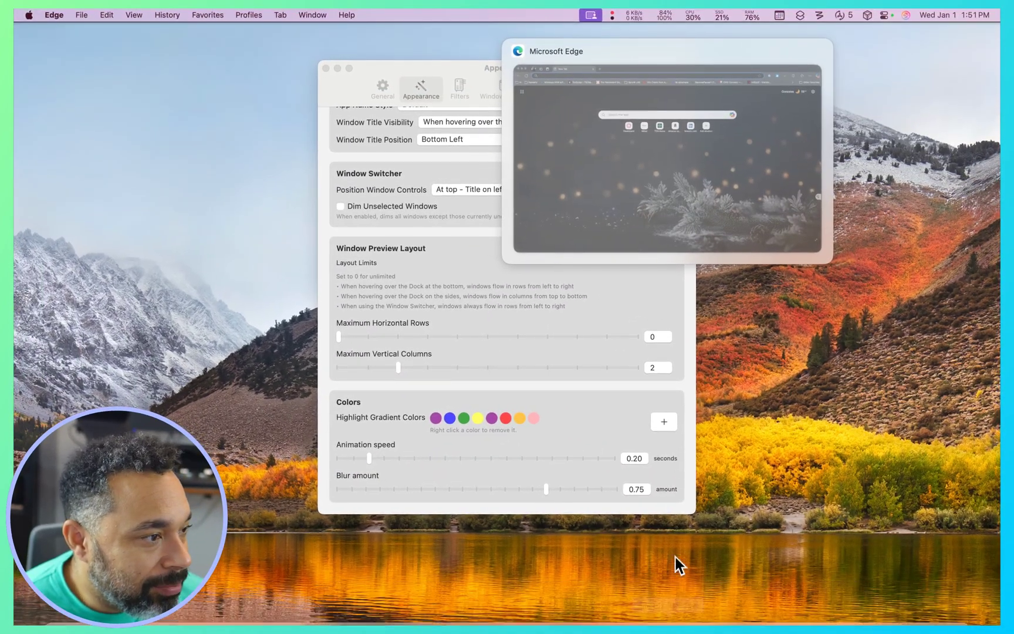
mouse_move(163, 619)
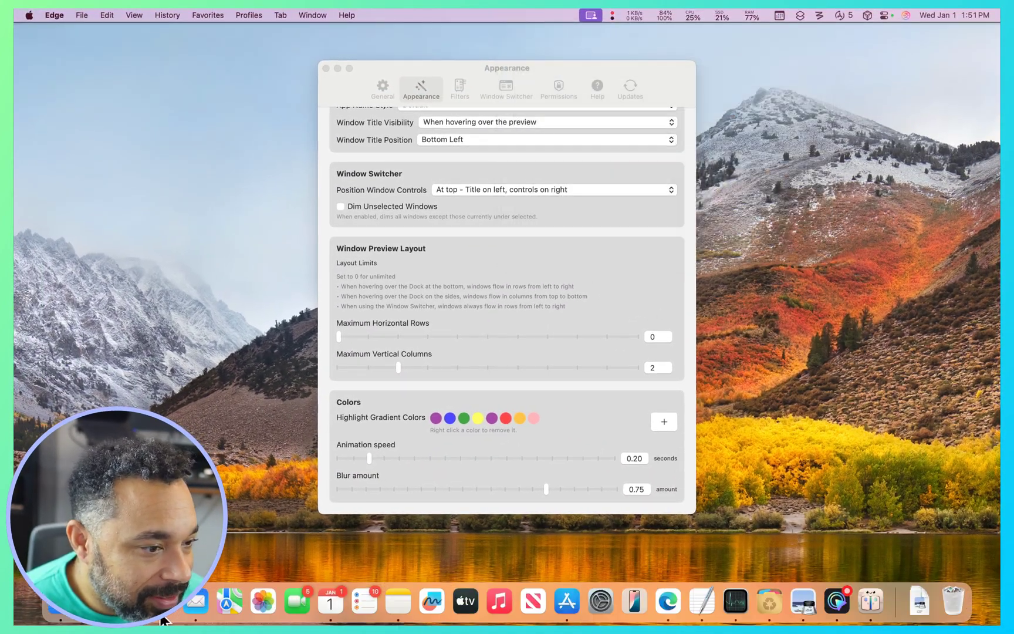
click(394, 604)
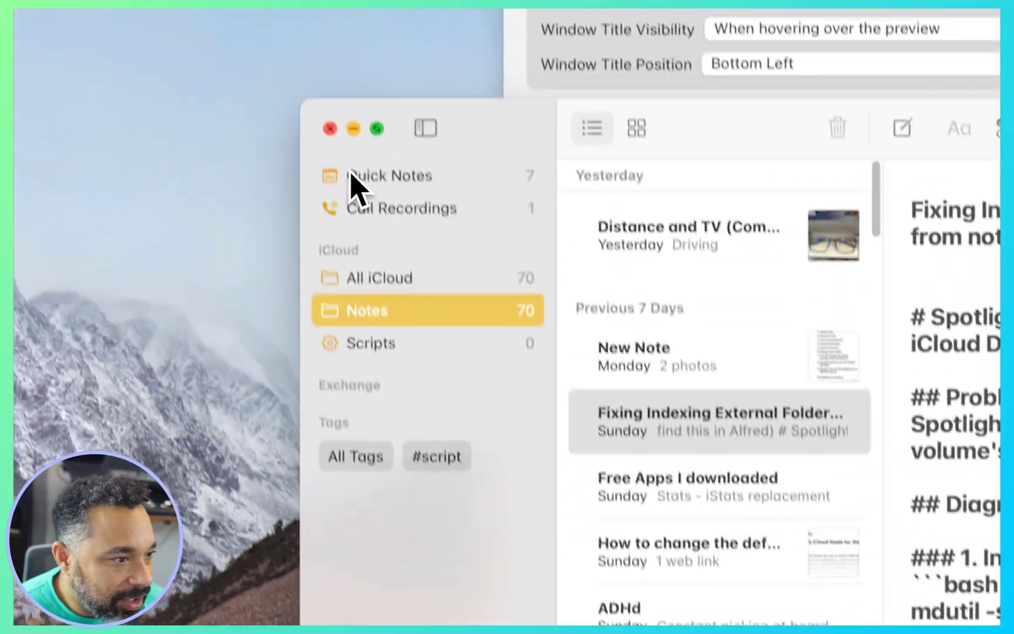
click(353, 128)
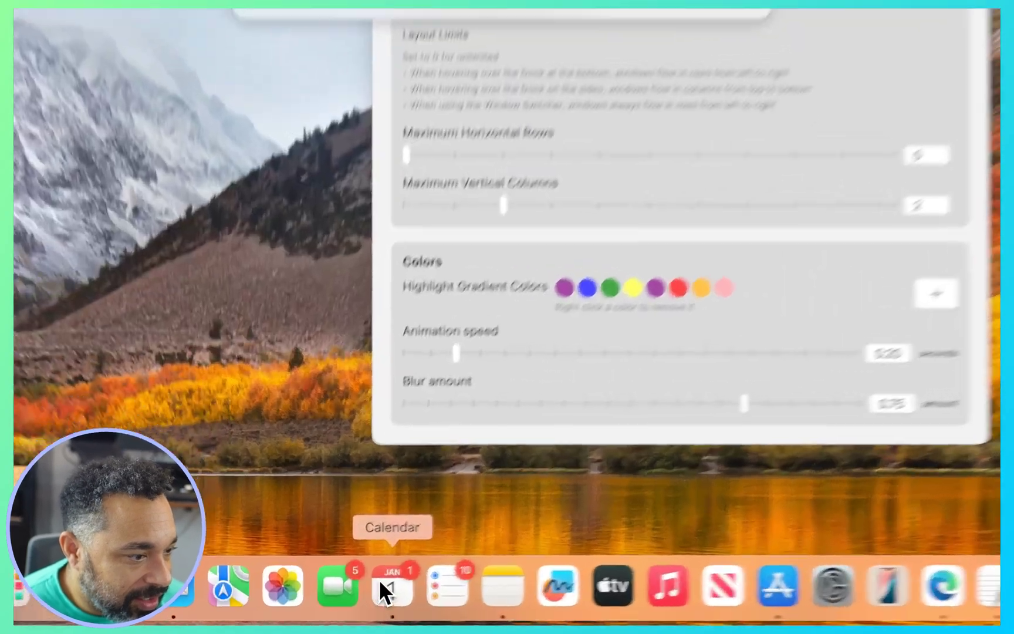
click(329, 605)
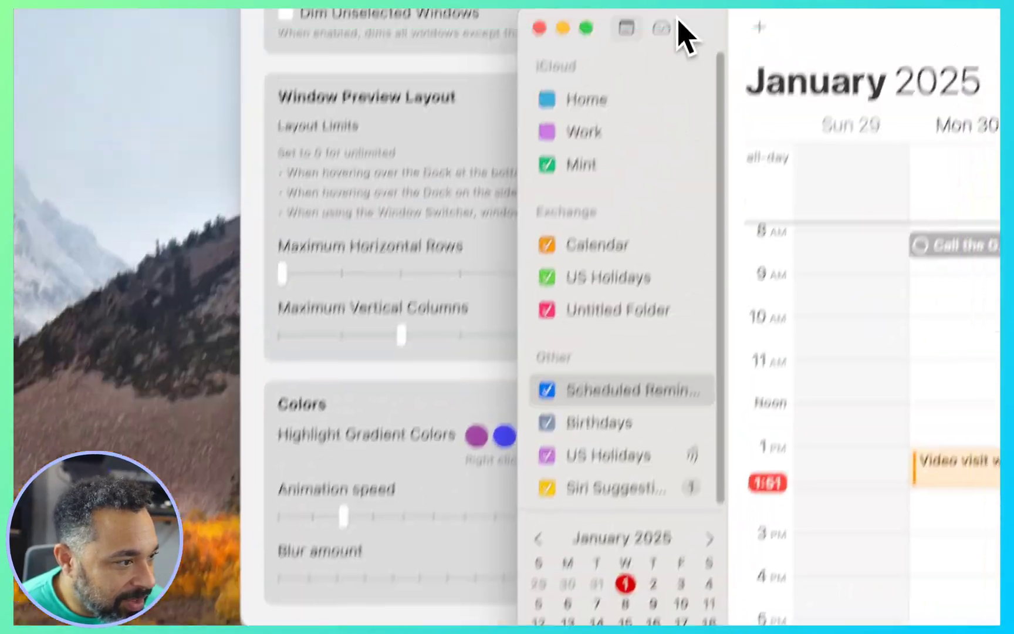
click(562, 27)
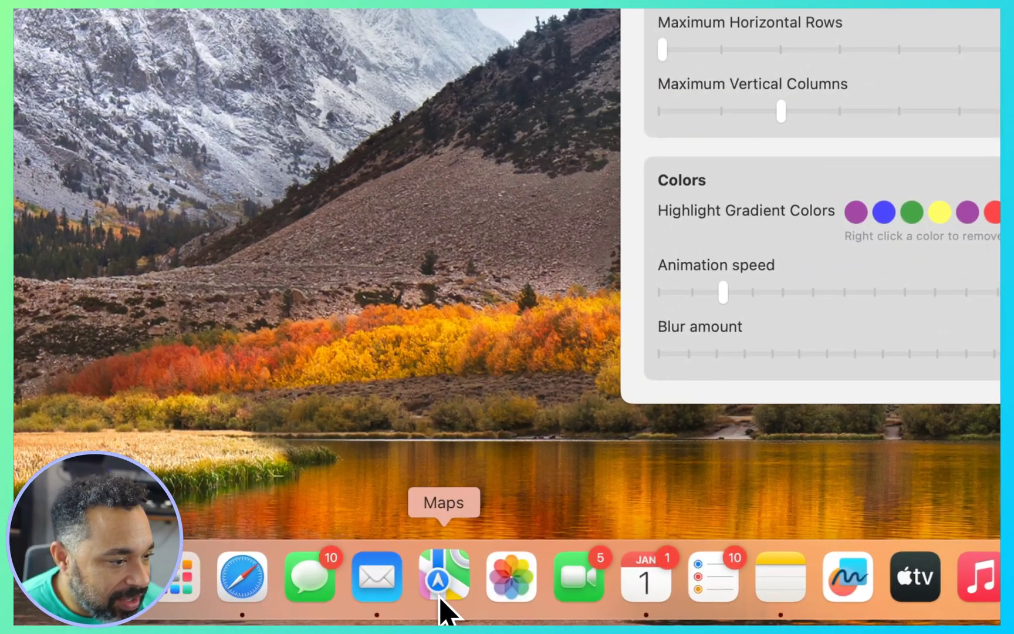
Launch Maps, allow location and notifications, dismiss the Hikes introduction, and minimize it.
click(441, 600)
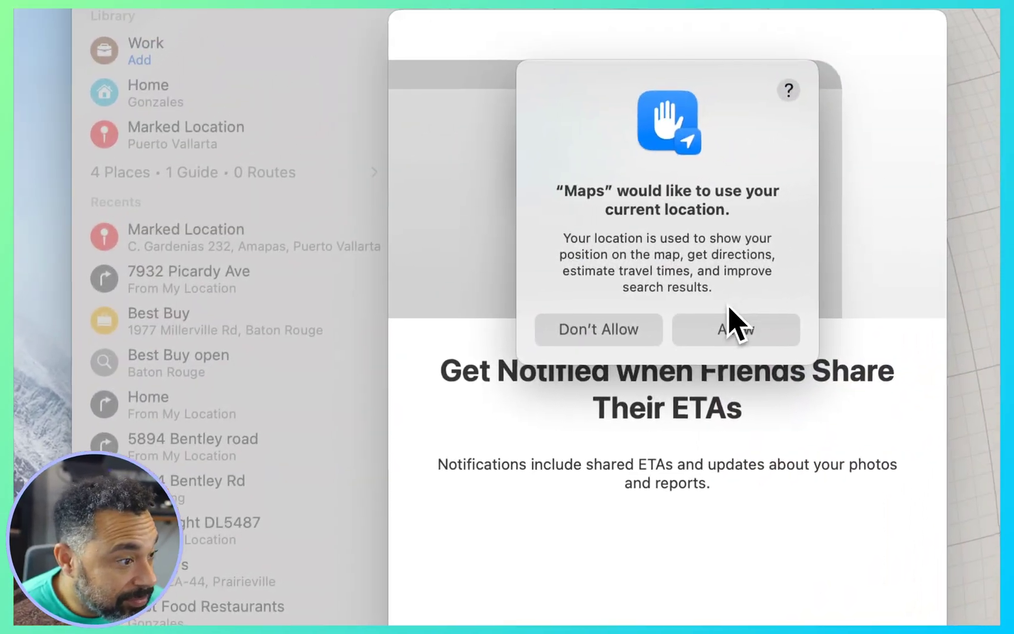
click(734, 328)
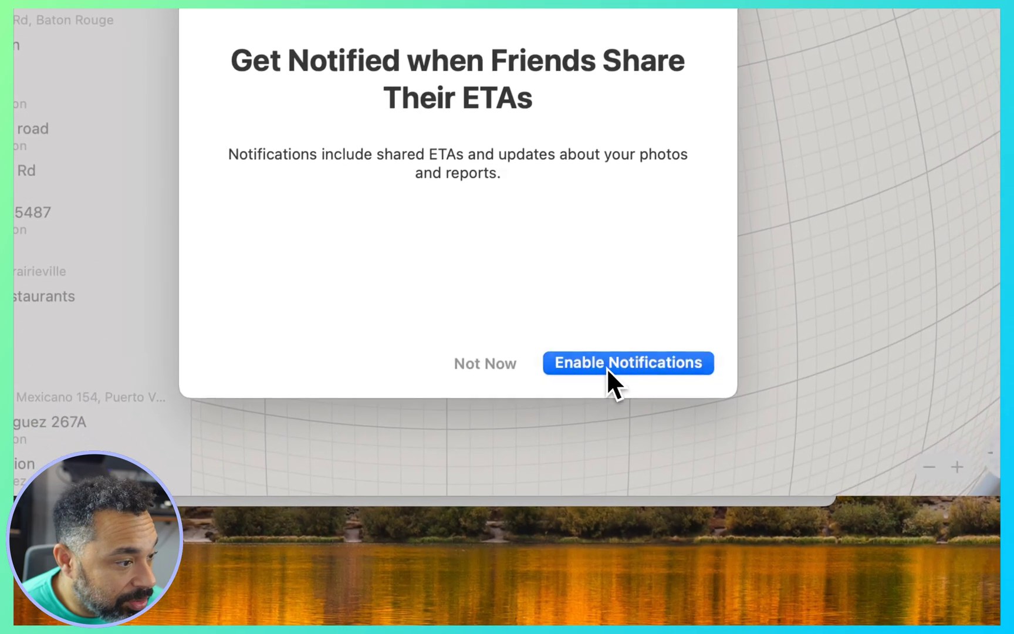
click(606, 368)
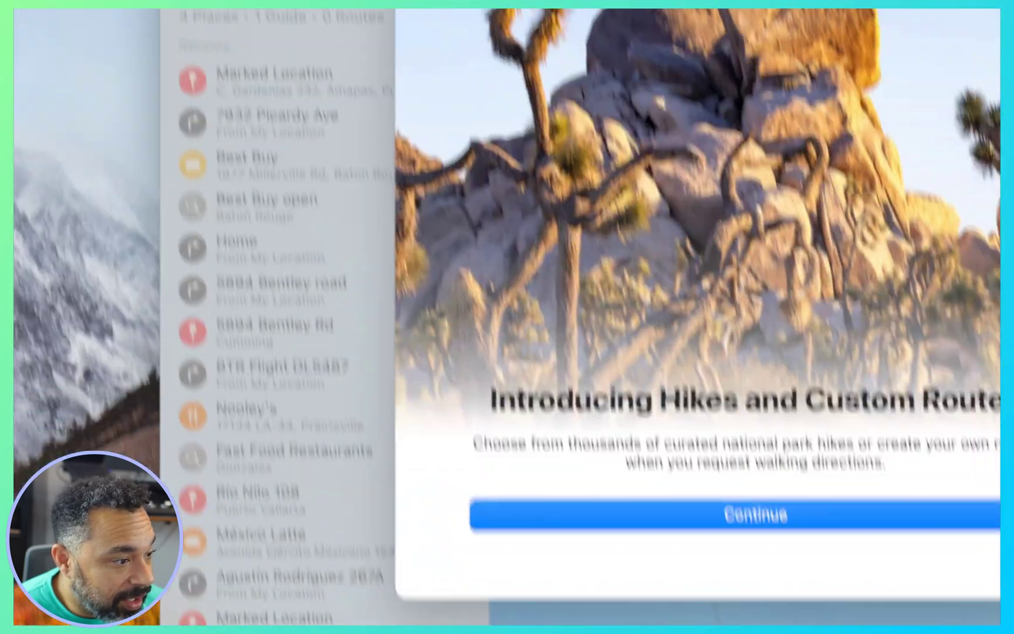
click(605, 518)
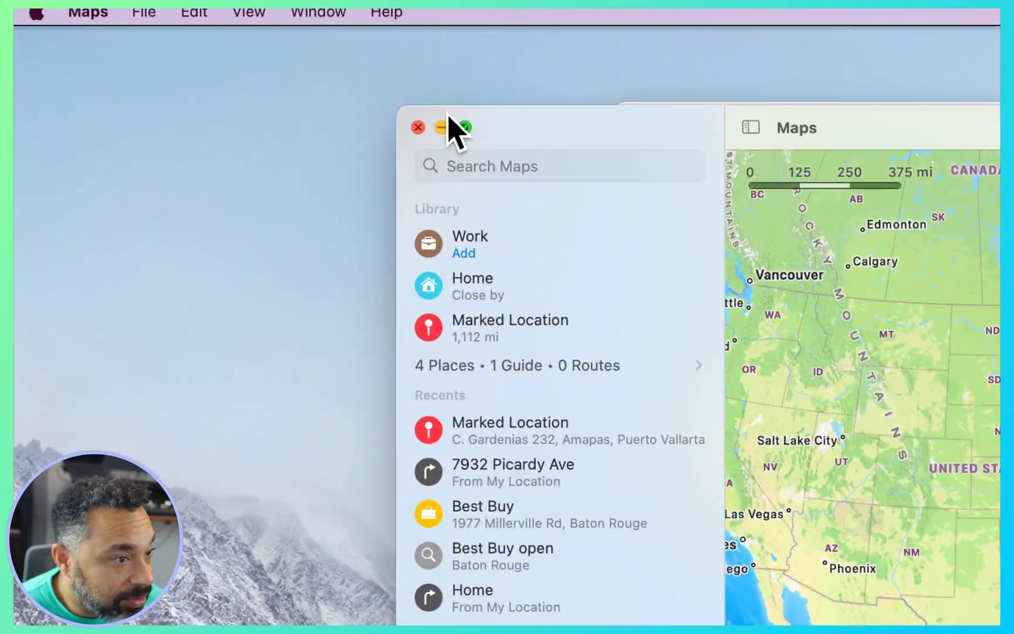
click(442, 128)
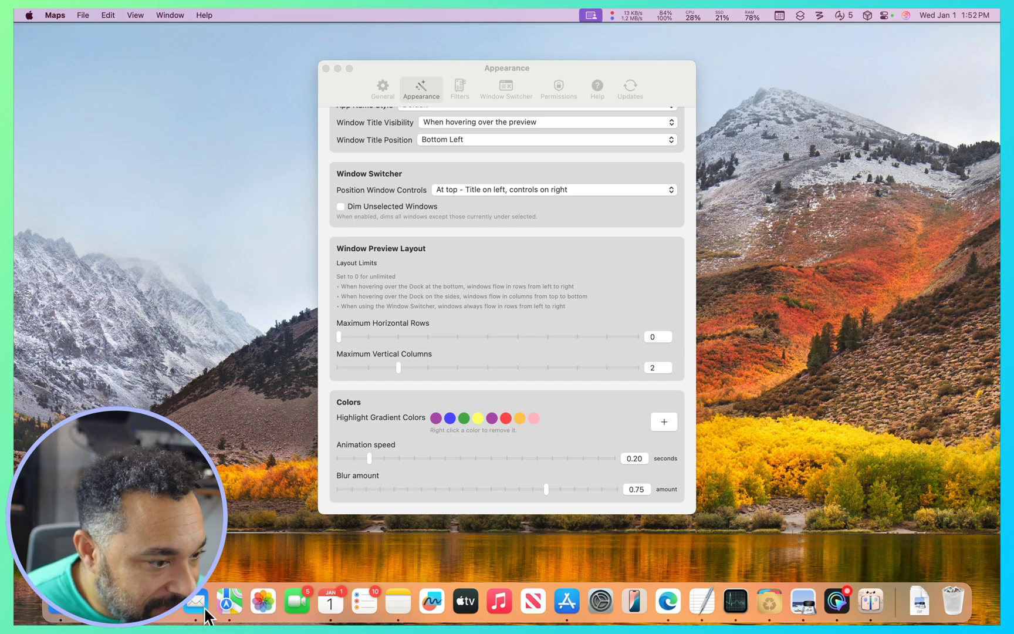
Launch Mail and Reminders from the Dock and minimize both windows.
click(198, 604)
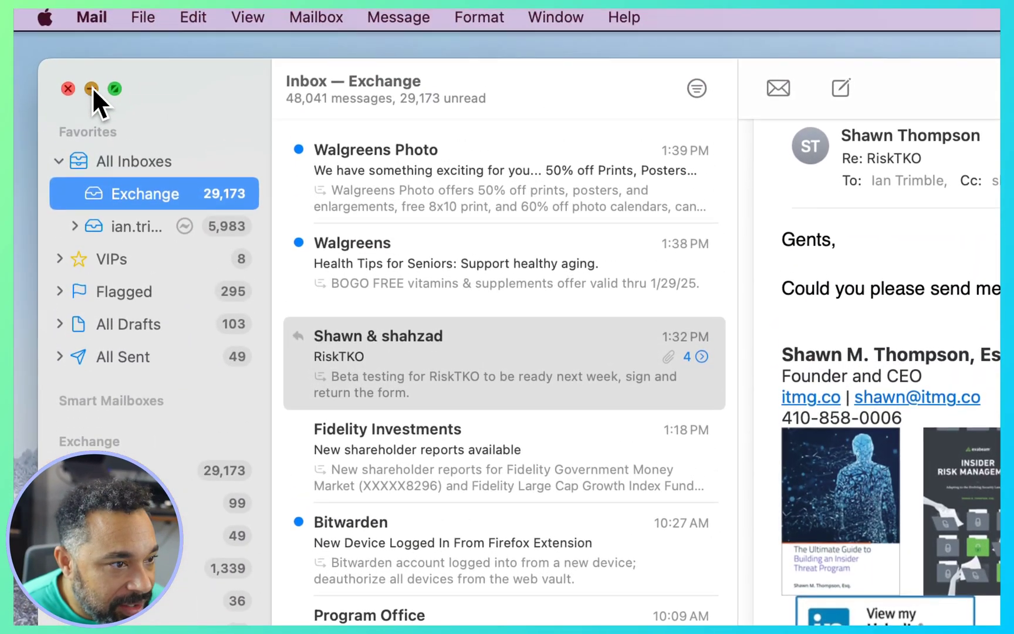
click(89, 51)
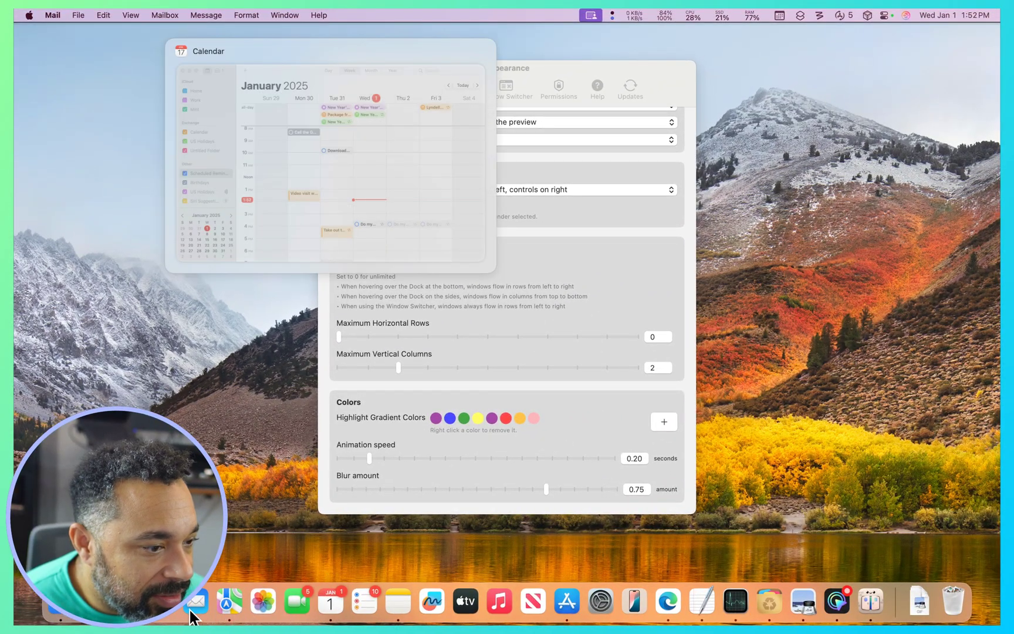
mouse_move(129, 601)
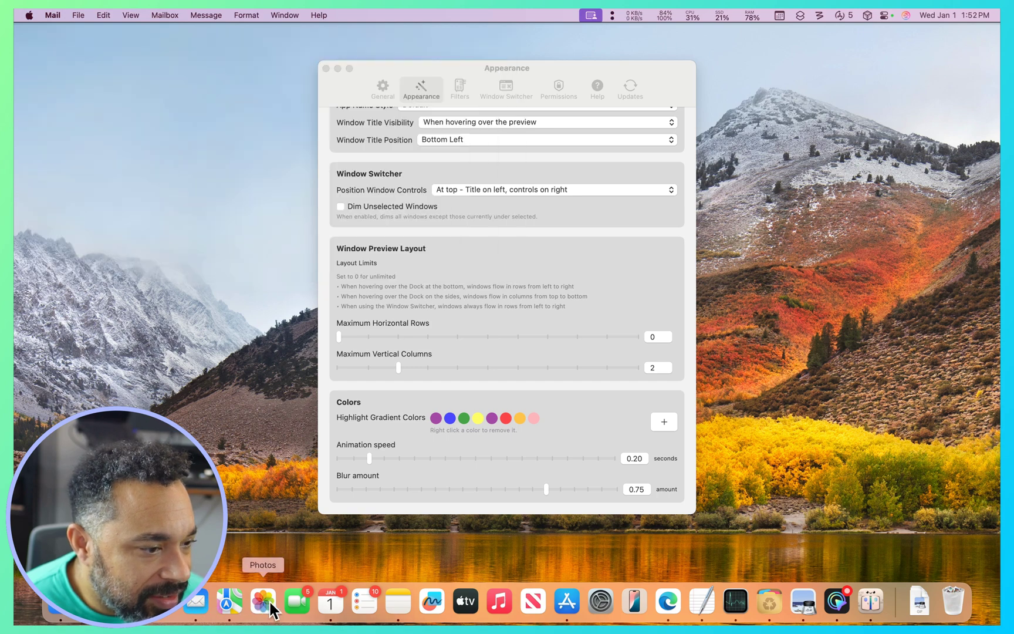
mouse_move(323, 600)
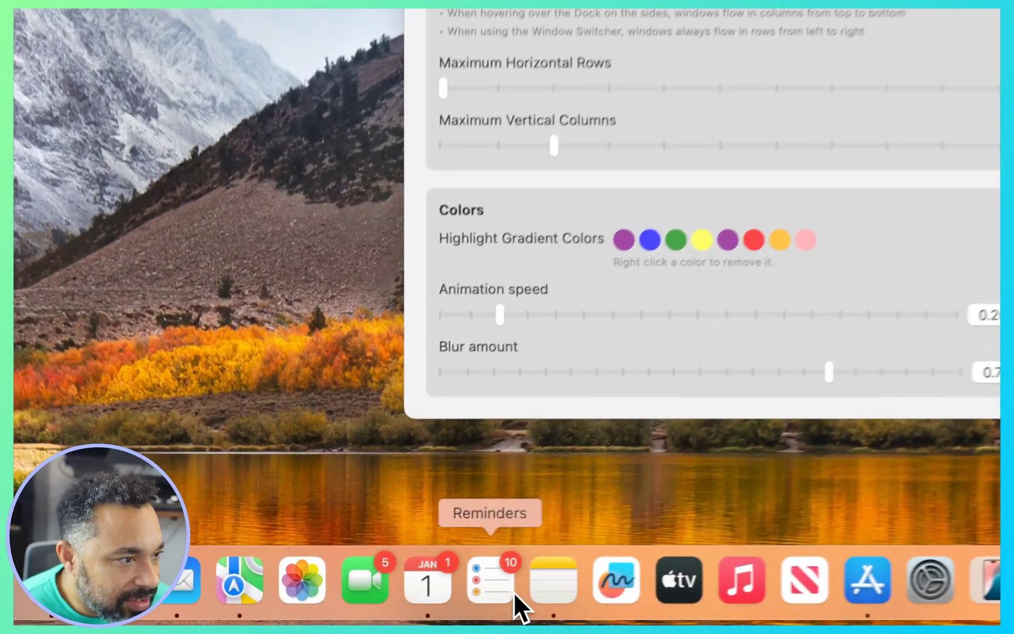
click(513, 592)
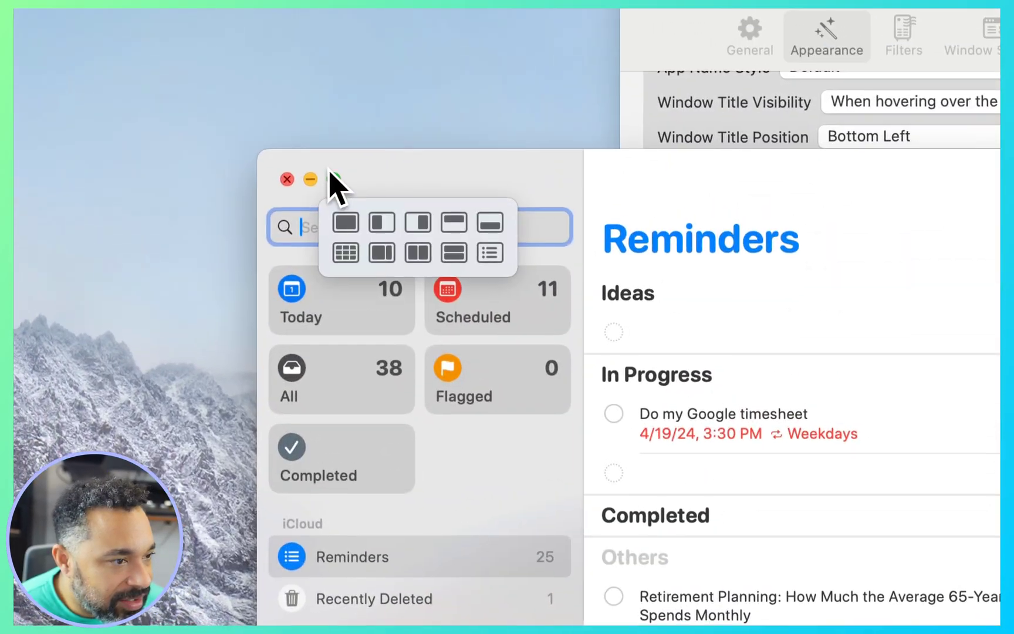
click(311, 179)
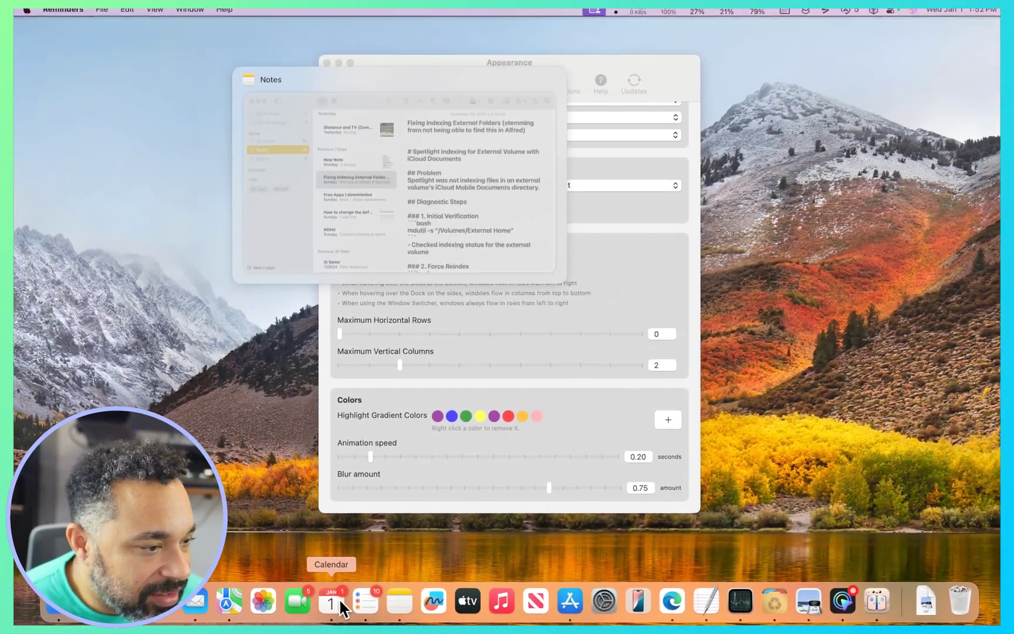
mouse_move(394, 594)
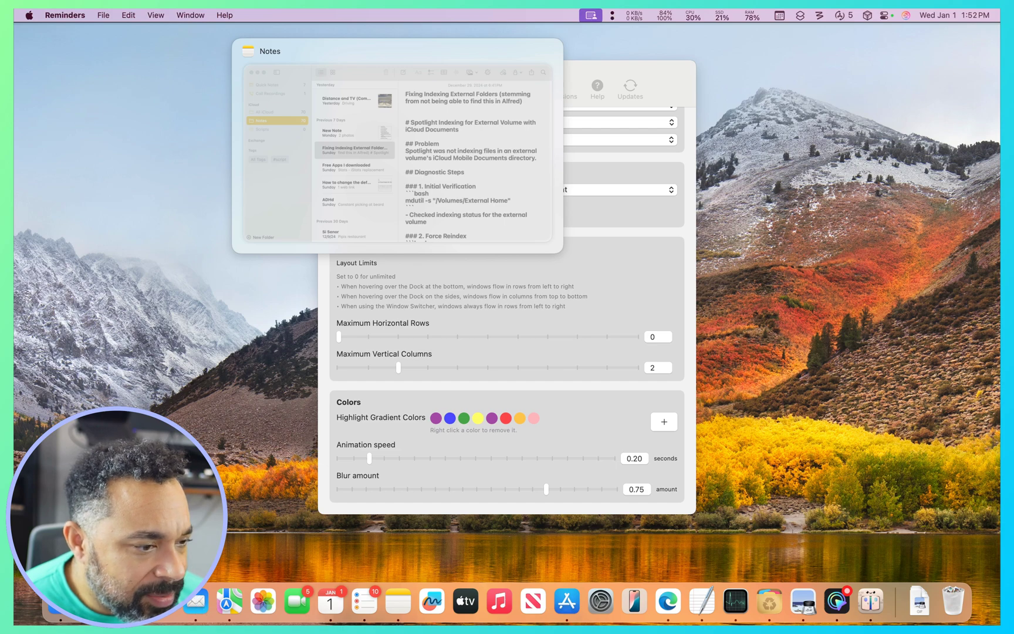
mouse_move(129, 601)
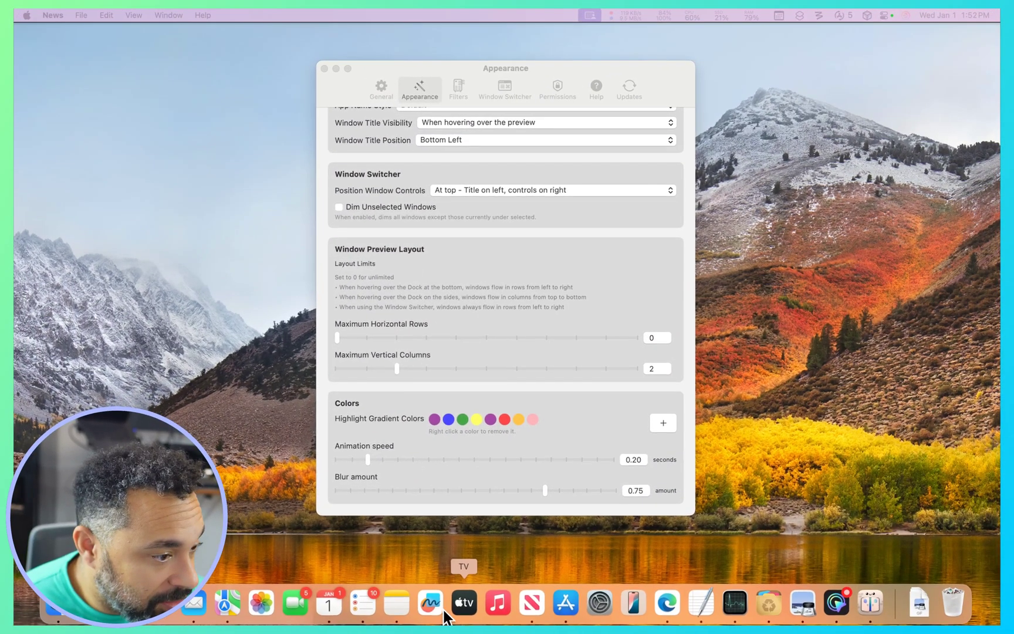
Restore the minimized Edge window and load the Windows ARM software site in a new tab.
mouse_move(520, 621)
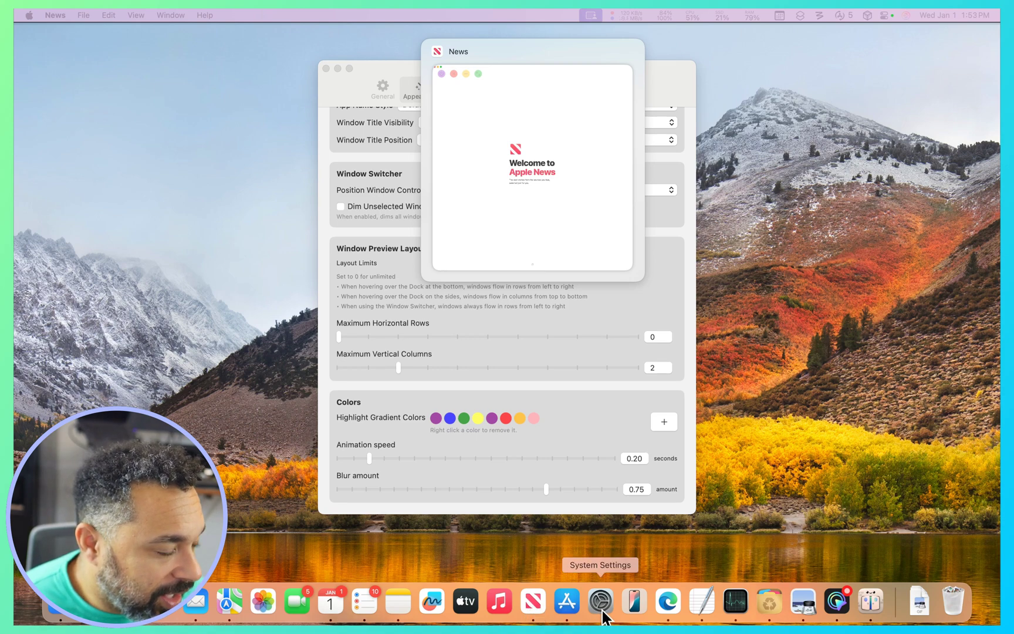
mouse_move(674, 617)
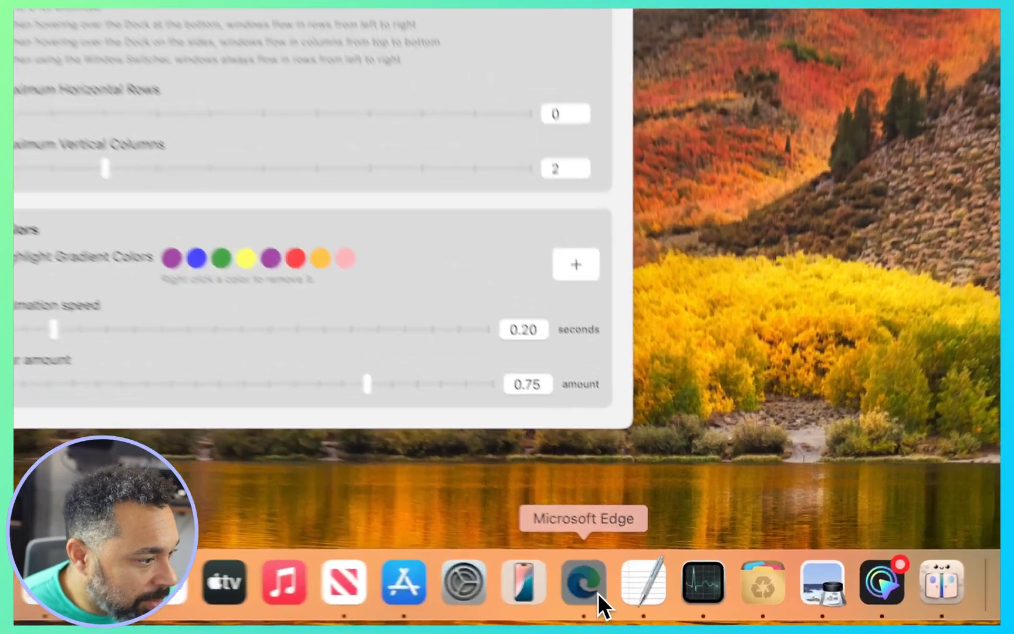
click(681, 609)
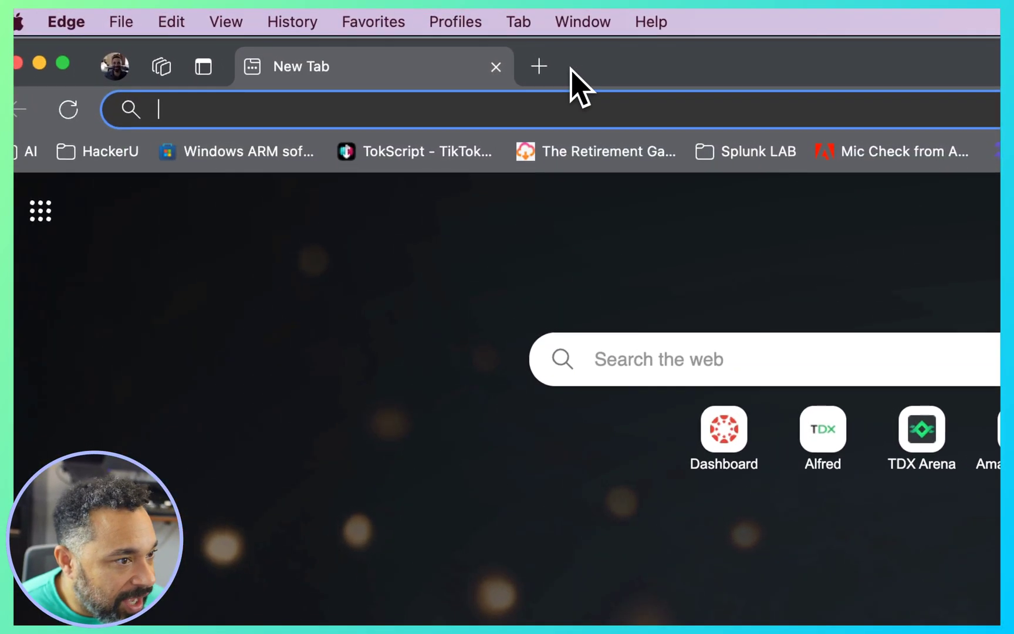
click(553, 66)
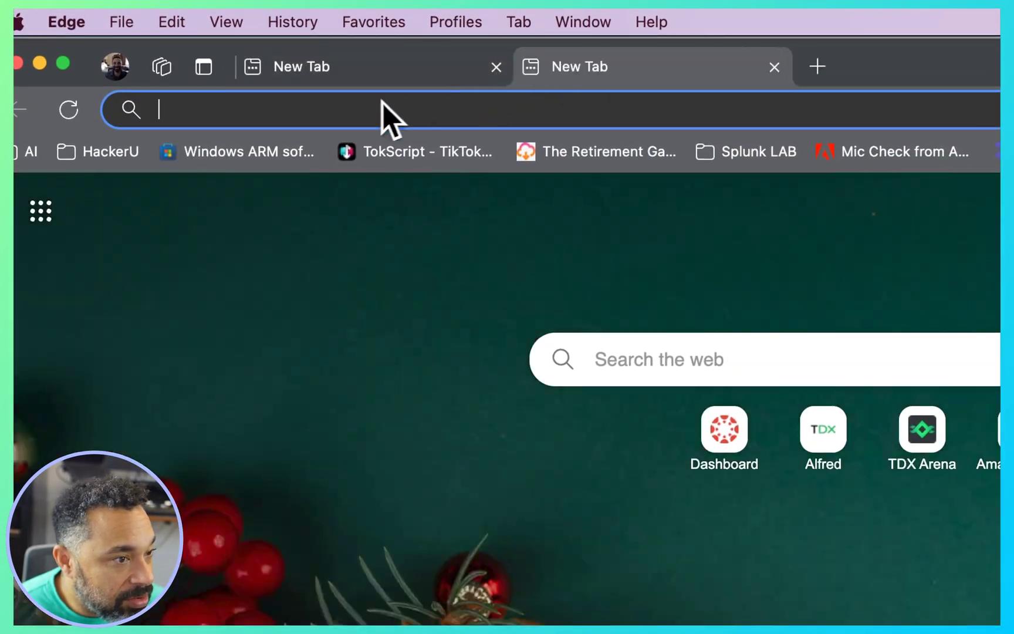
click(252, 154)
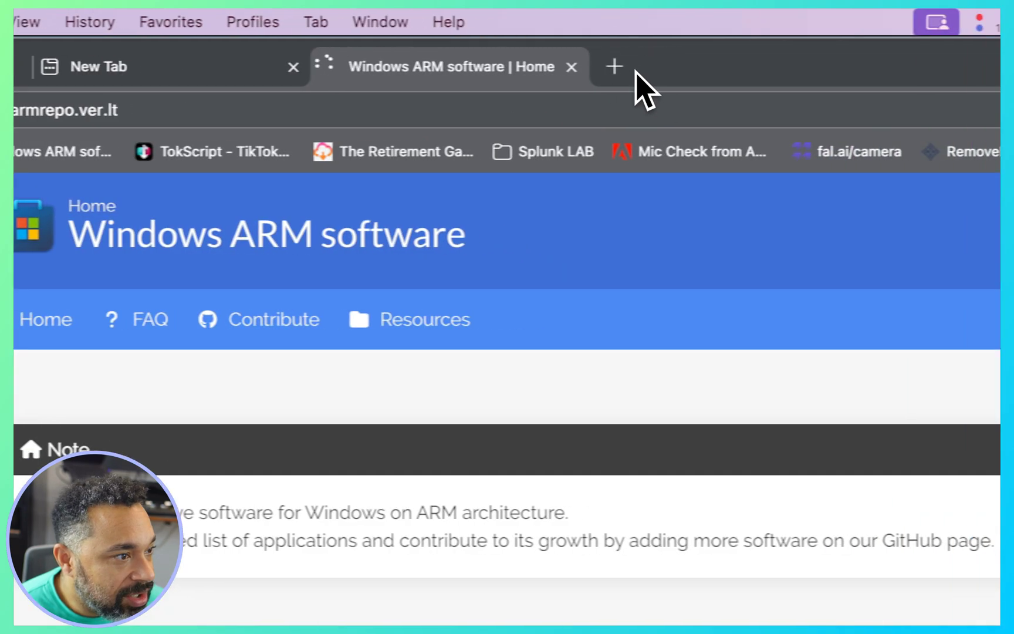
Open thurrott.com in another new tab and minimize Edge to the Dock.
click(817, 66)
text(thurrott.com)
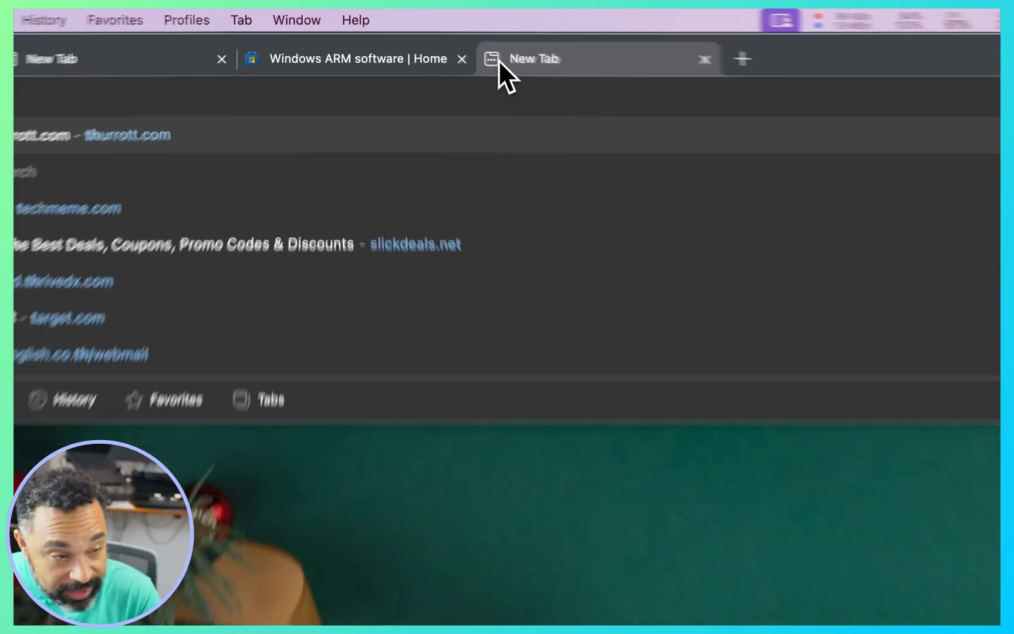
key(Return)
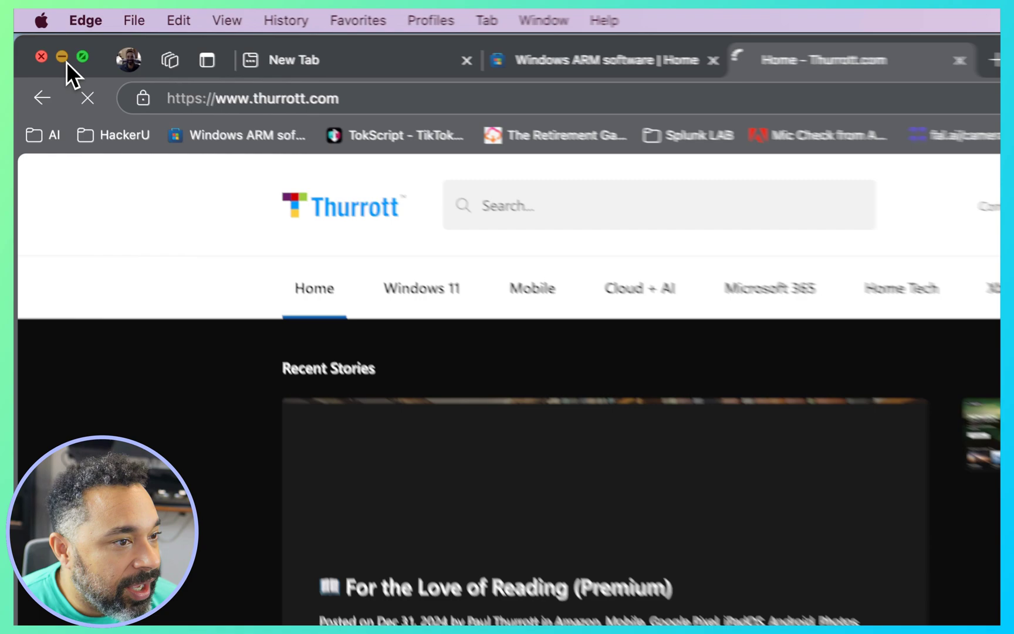
click(63, 58)
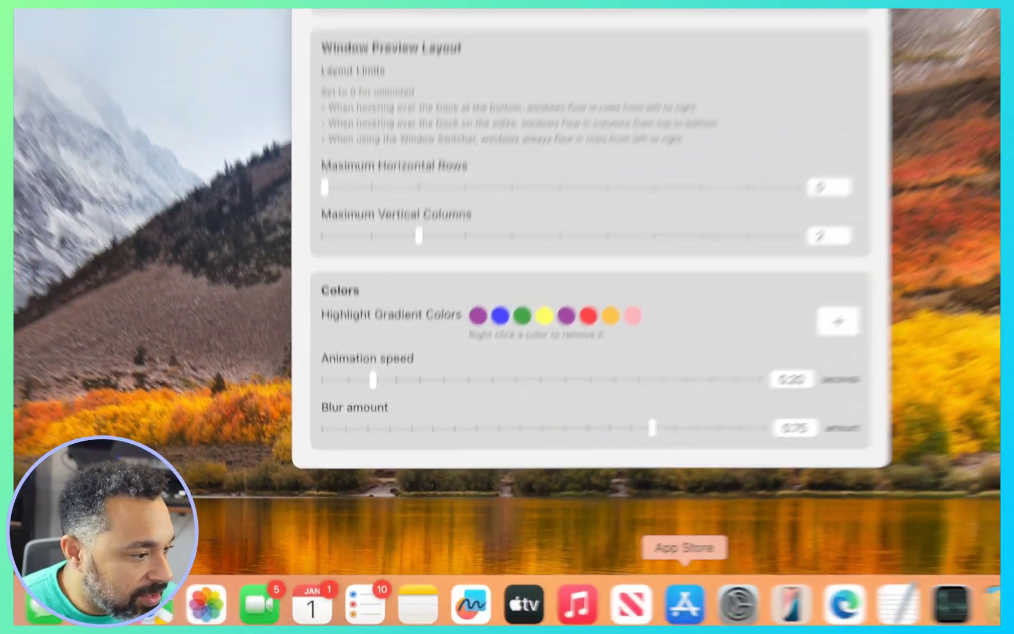
mouse_move(696, 619)
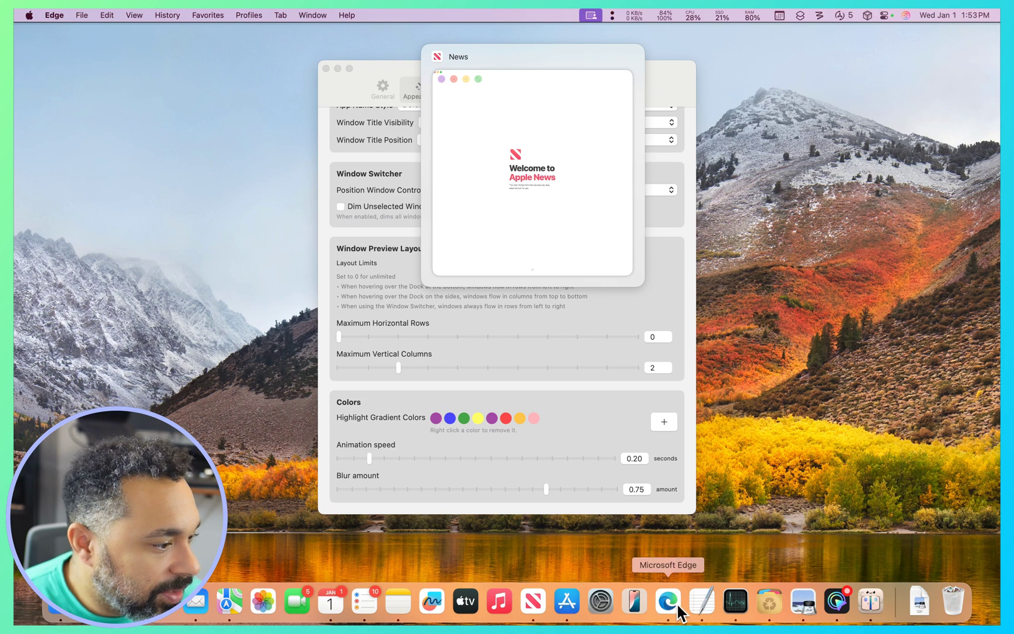
Launch TextEdit and open the monitorbounds.sh file from its Open dialog.
mouse_move(669, 608)
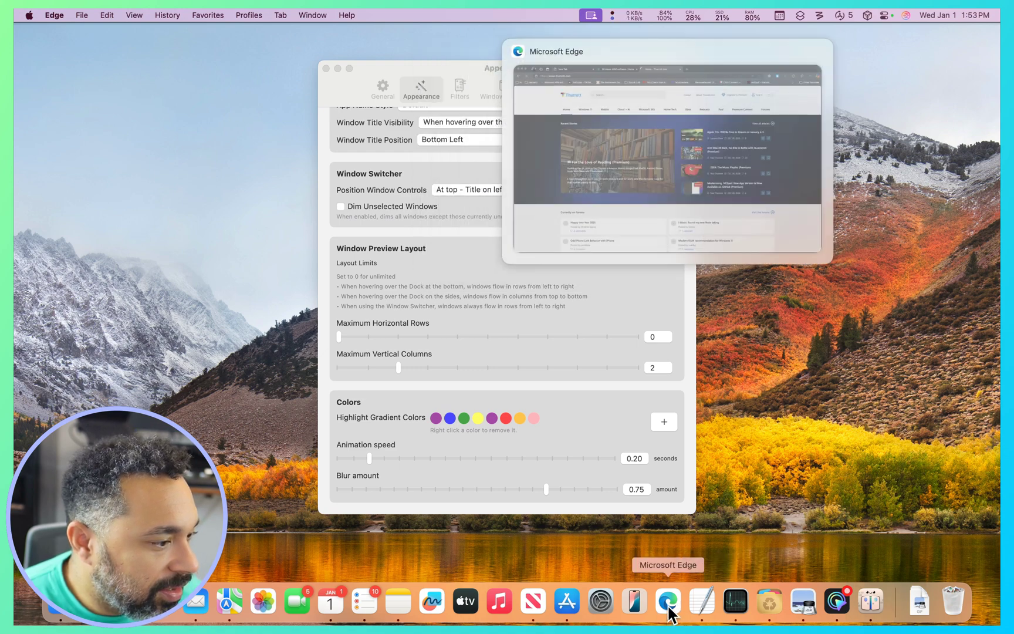
click(698, 601)
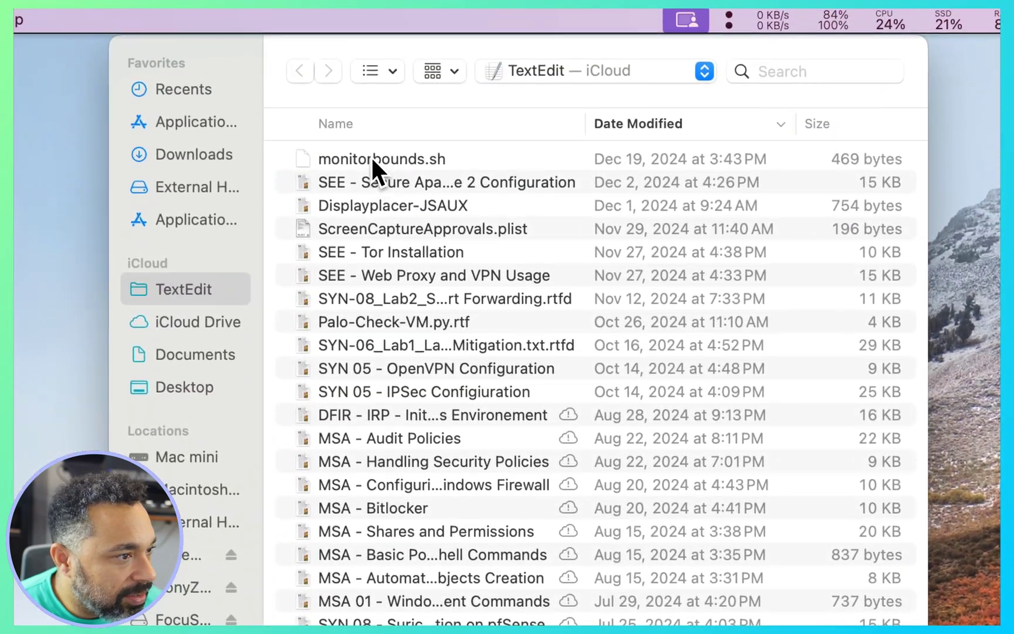
click(373, 160)
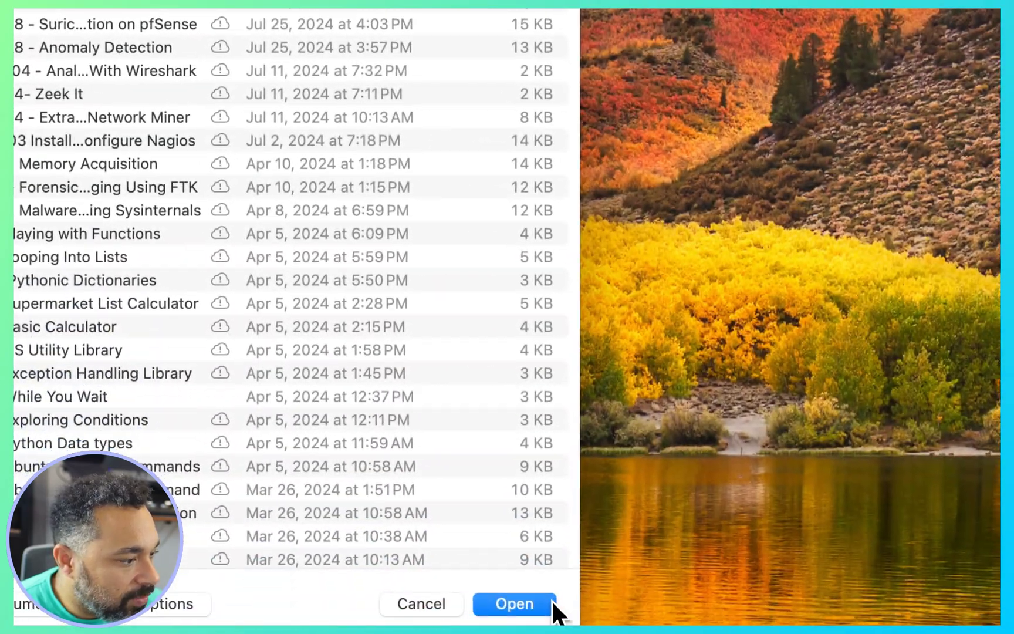
click(546, 607)
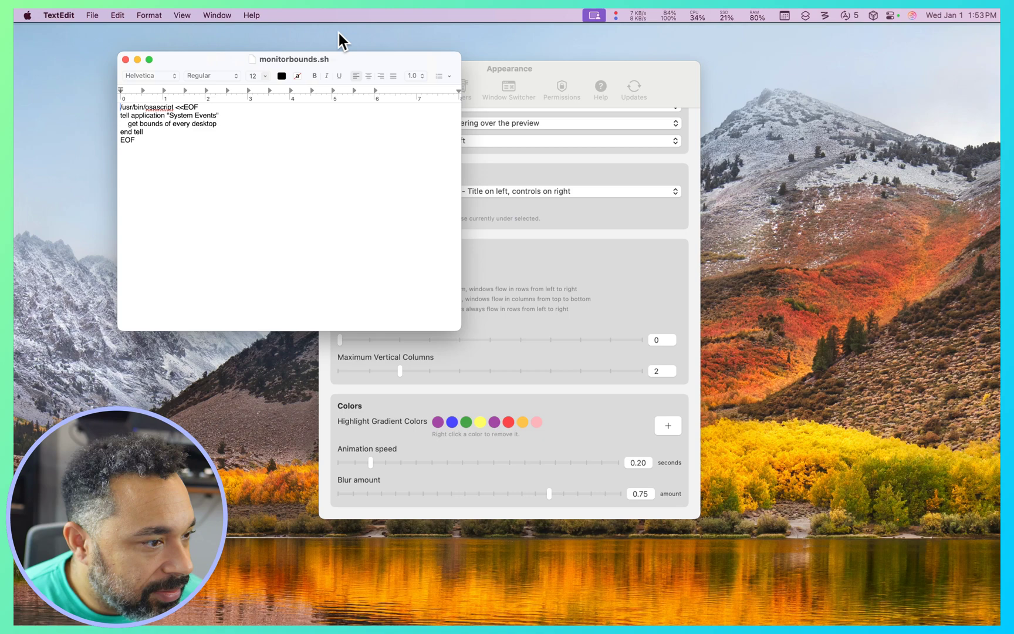
mouse_move(595, 611)
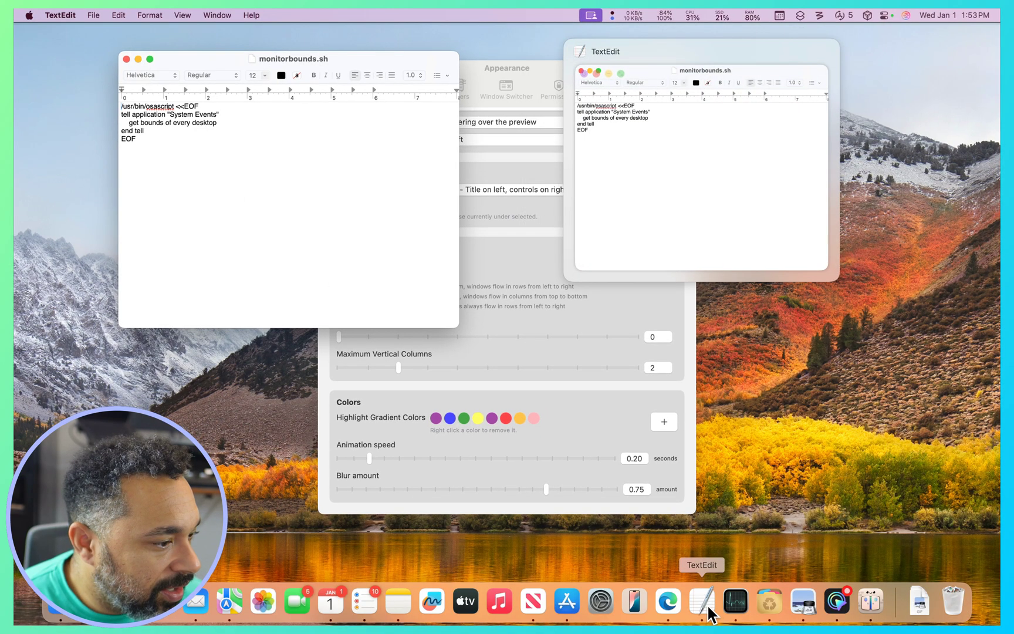
mouse_move(676, 602)
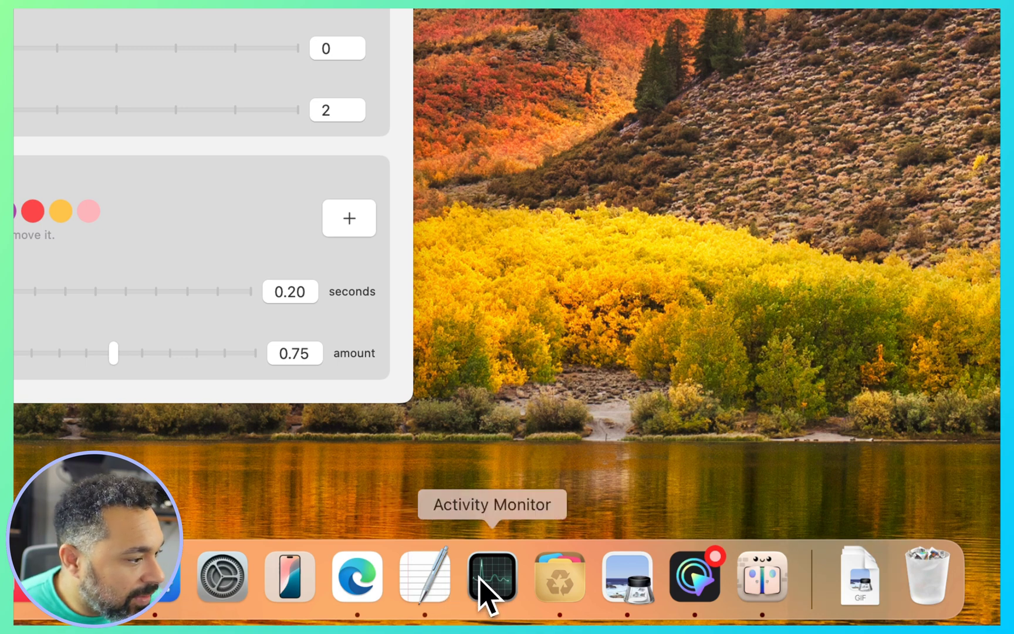
Launch Activity Monitor, then restore the minimized Edge window showing Thurrott.com.
click(478, 579)
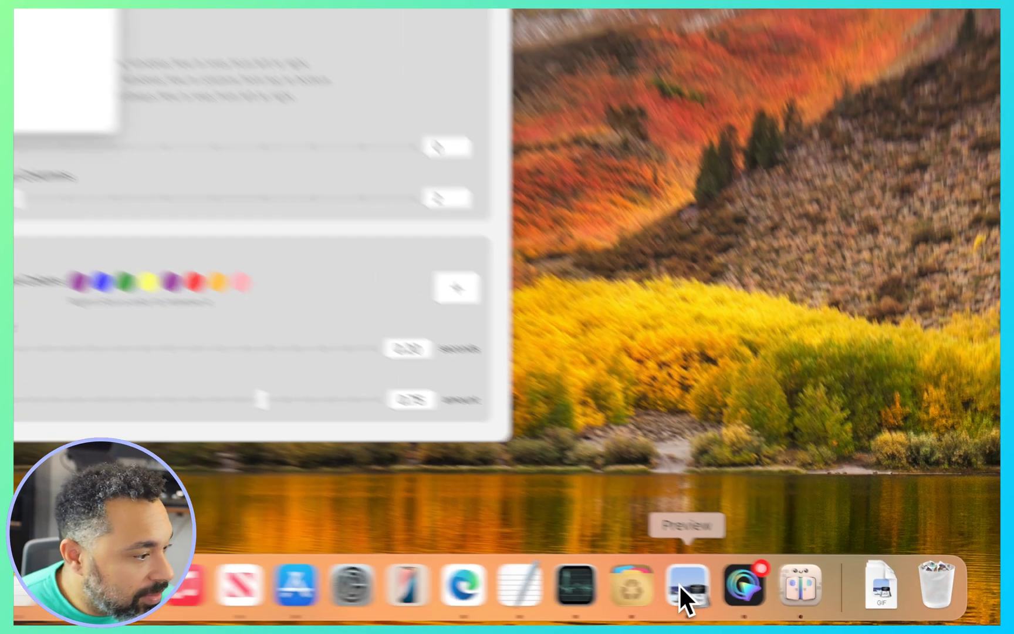
mouse_move(619, 590)
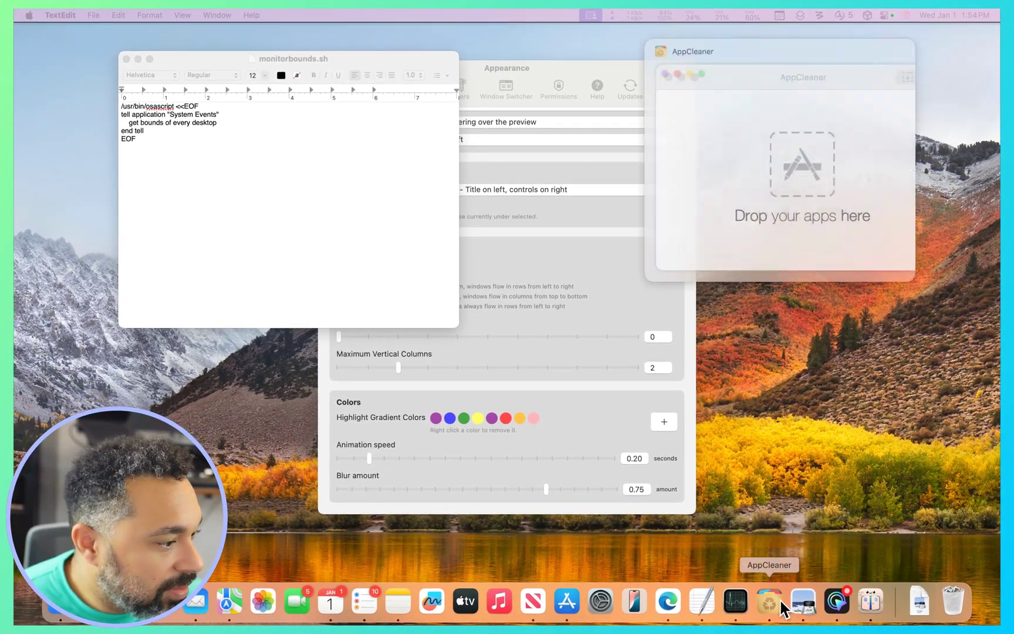
mouse_move(740, 601)
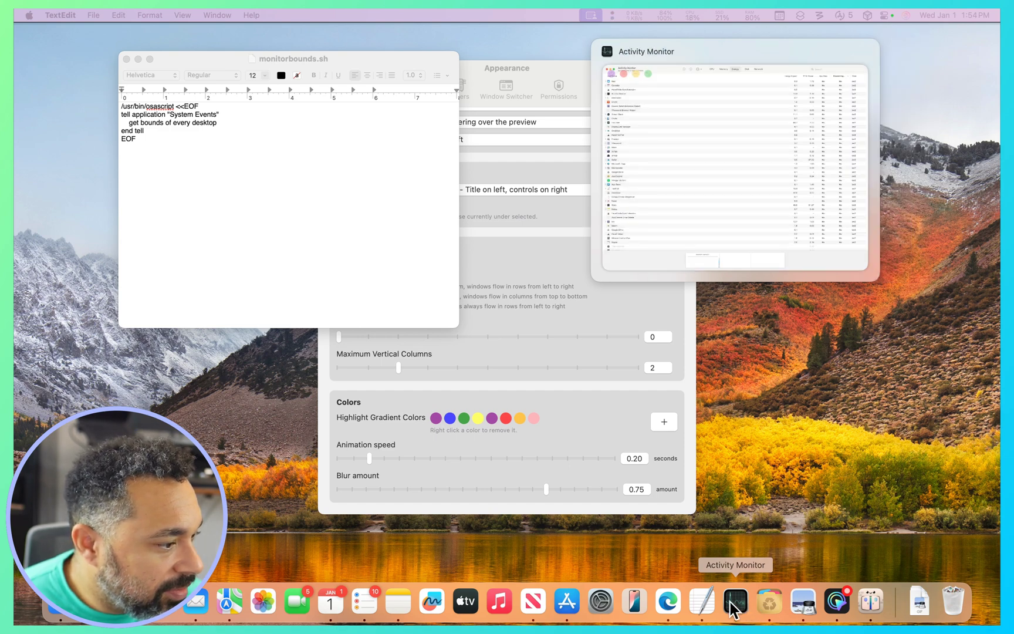
mouse_move(702, 603)
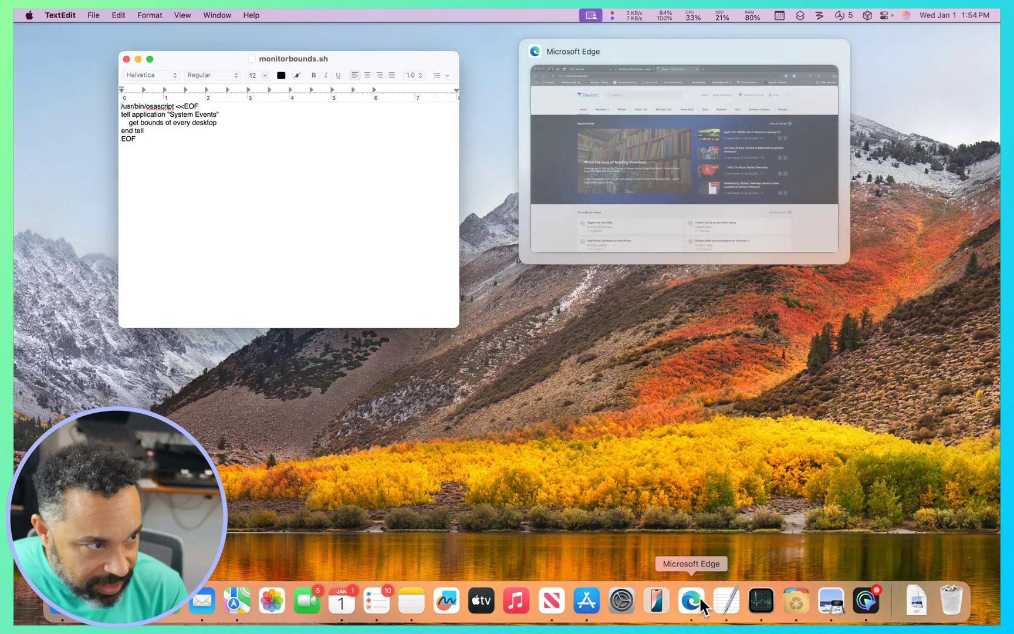
click(699, 594)
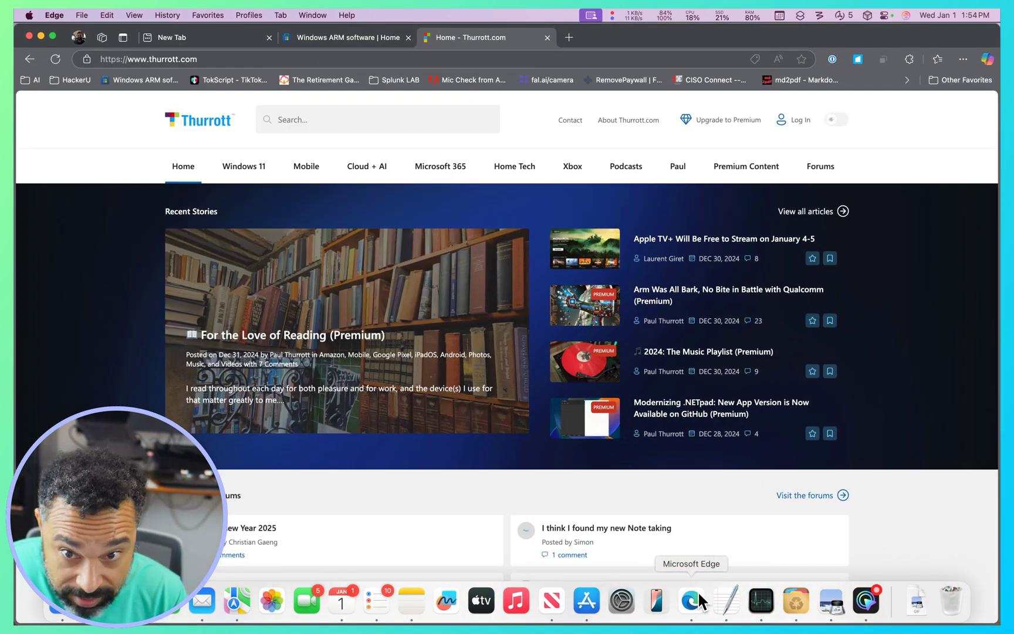
Move the Terminal window up and to the left over Edge.
mouse_move(697, 588)
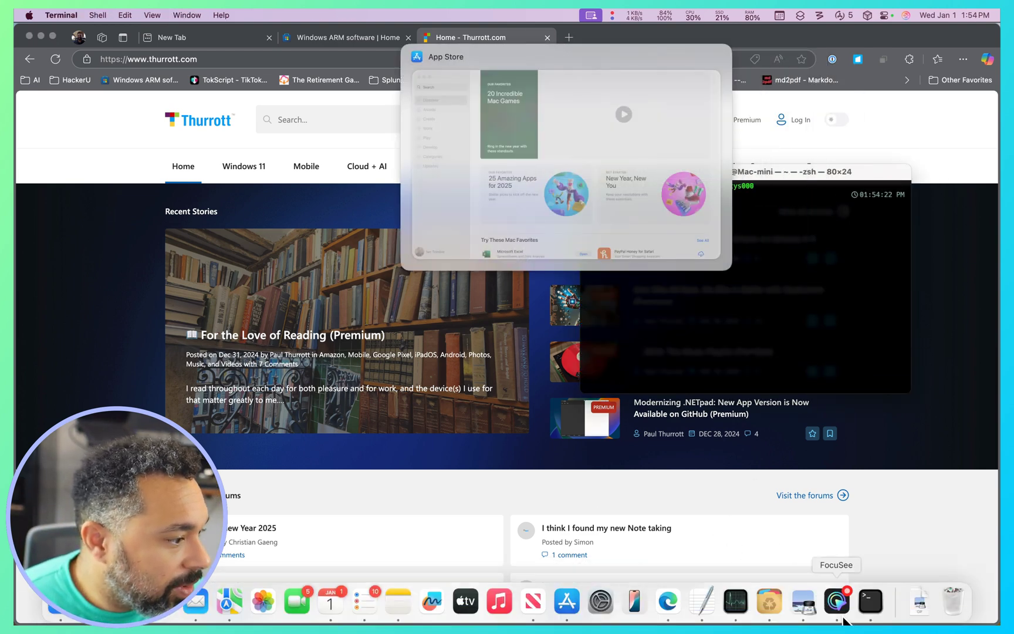
mouse_move(858, 601)
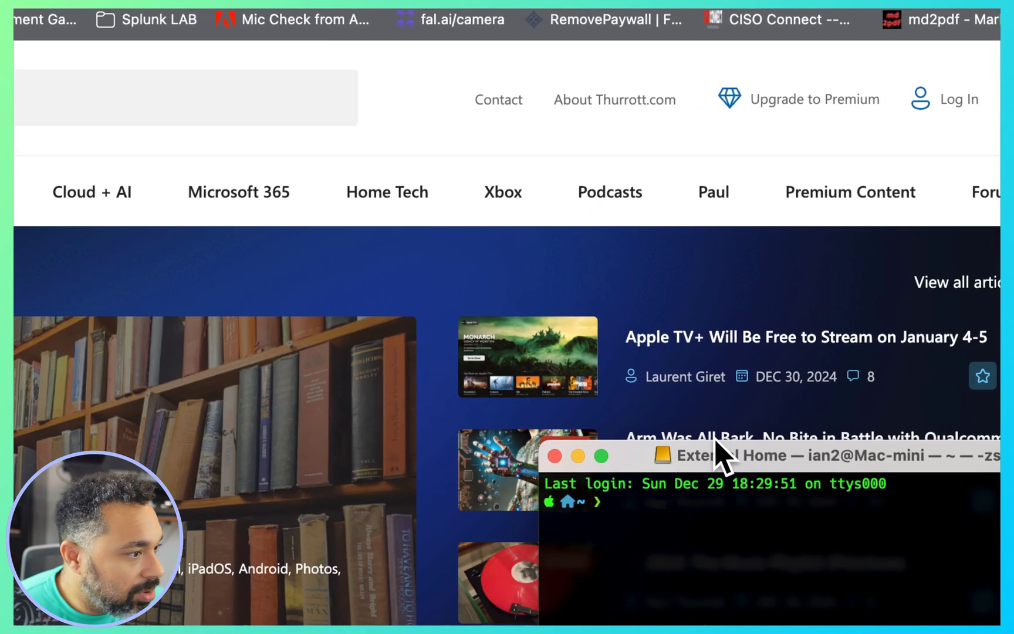
drag(720, 452, 316, 156)
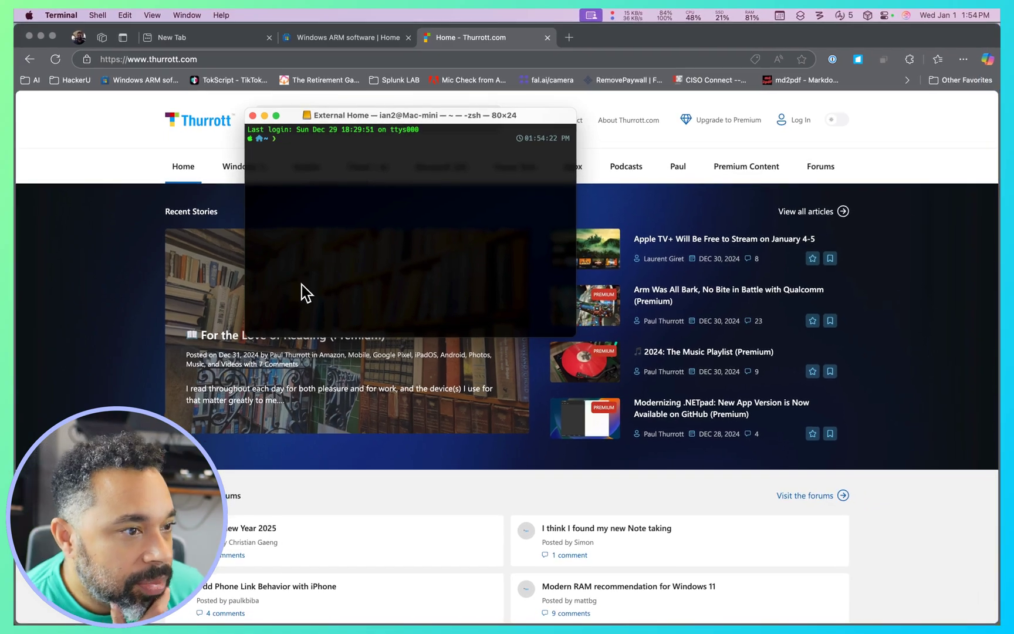
Launch Mail from the Dock.
mouse_move(227, 613)
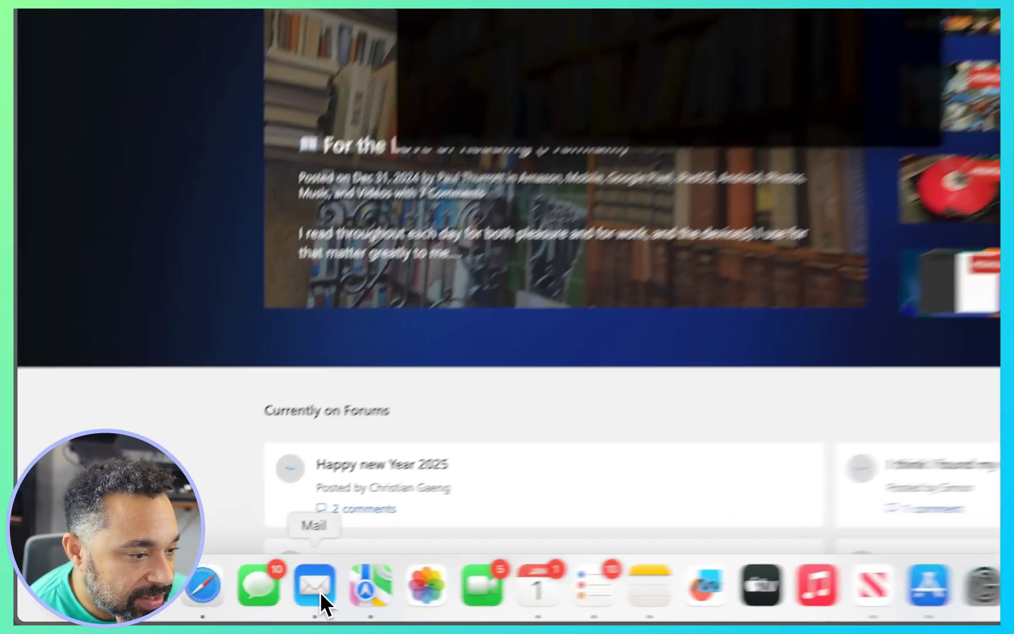
click(200, 603)
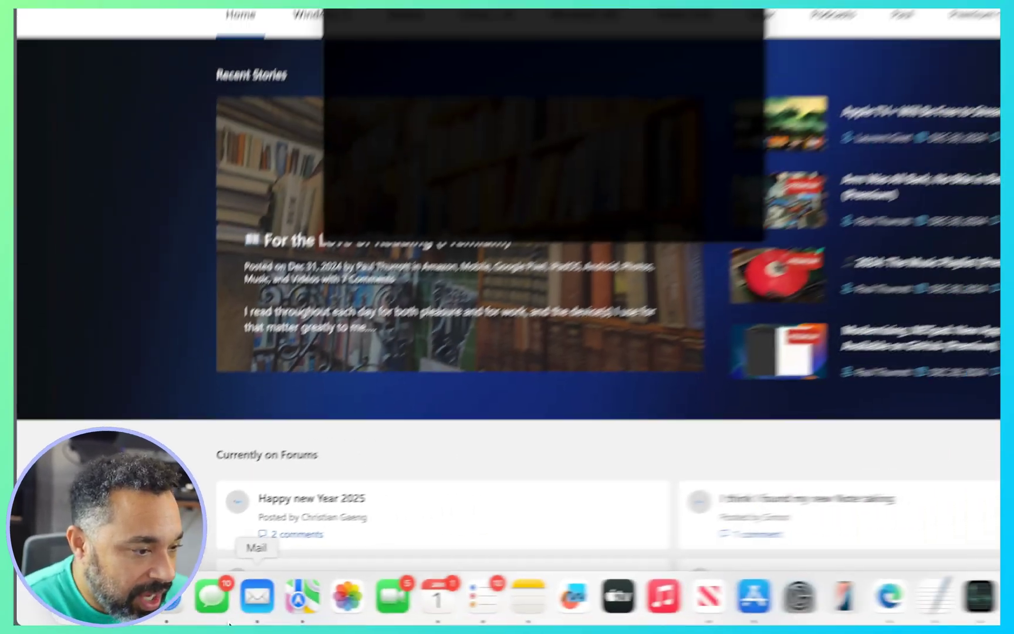
mouse_move(191, 614)
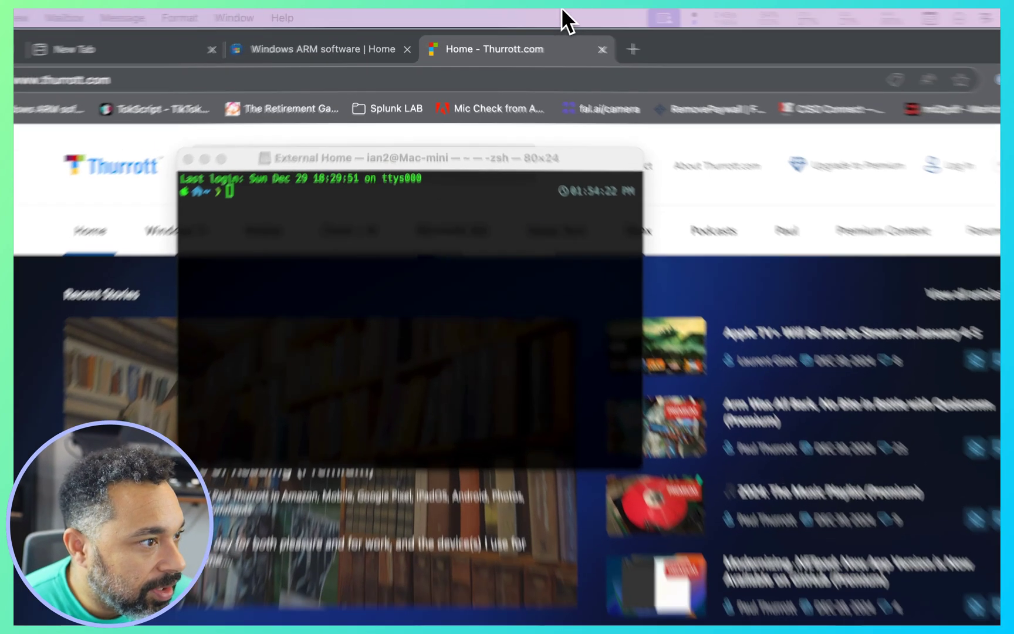
Reveal the hidden menu bar icons and open DockDoor's status menu.
click(520, 18)
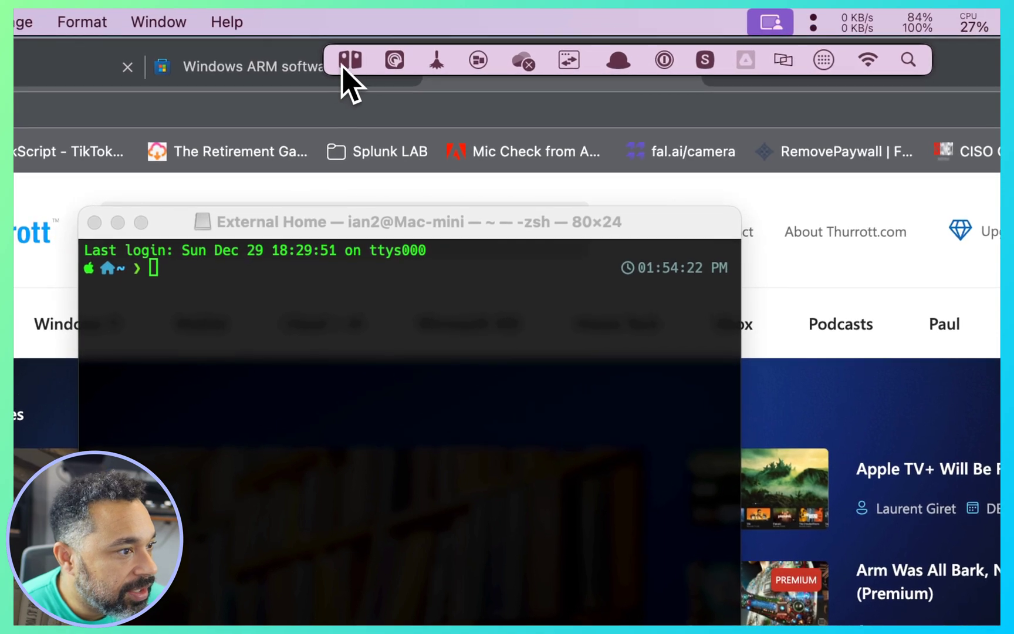
click(343, 66)
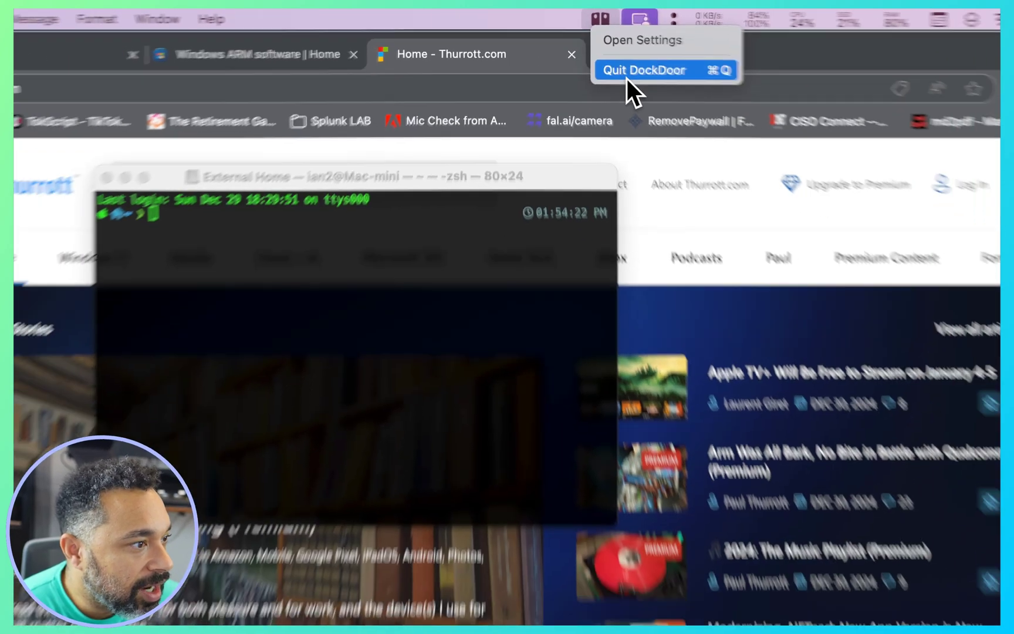